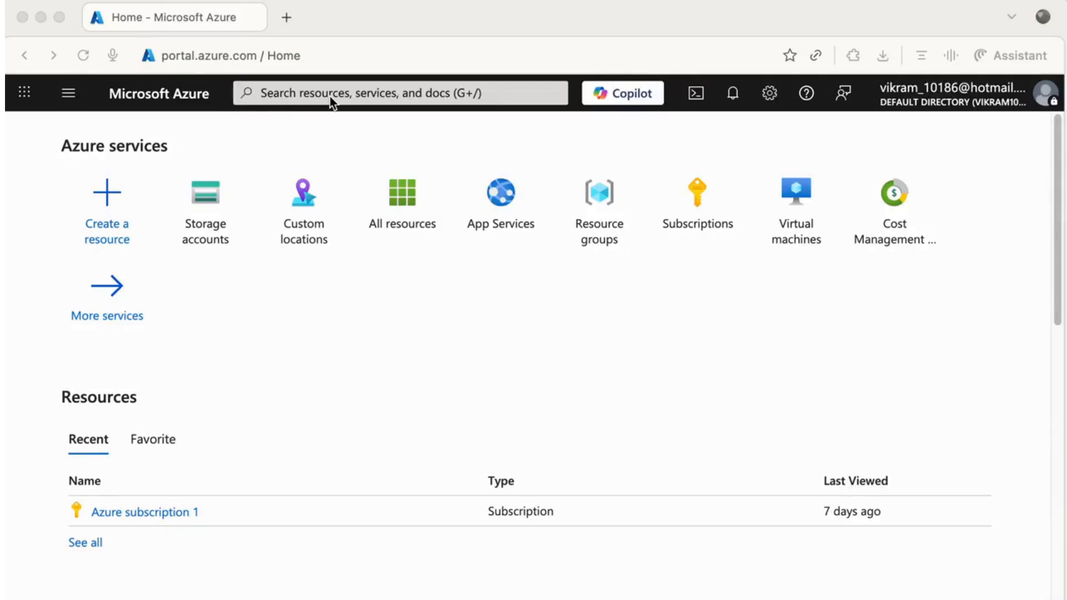
From Create a resource, search the Marketplace for 'Virtual machine'.
{"action": "left_click", "coordinate": [109, 194]}
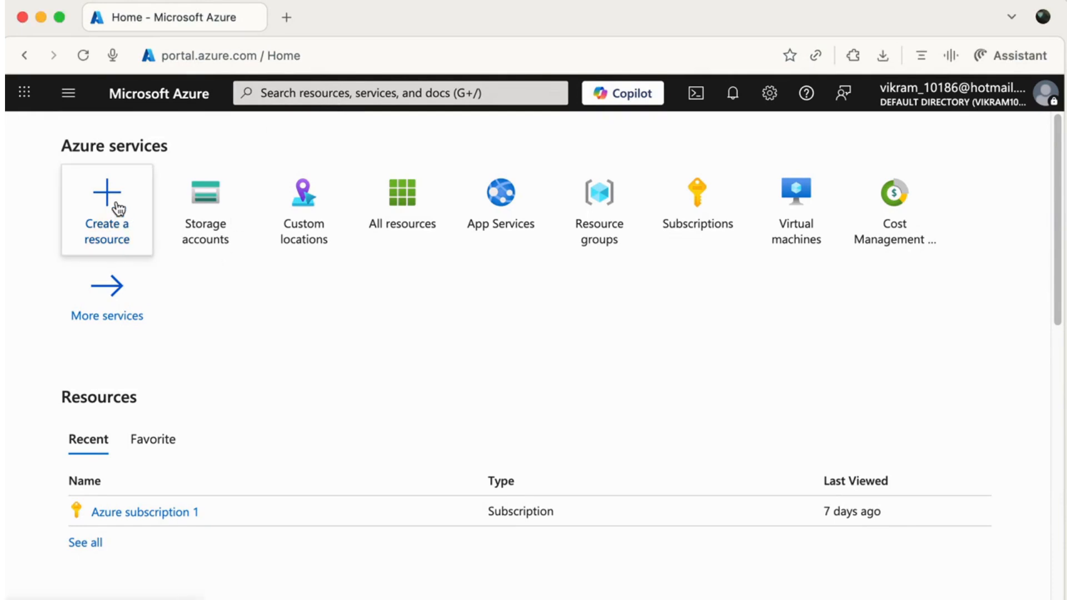
{"action": "left_click", "coordinate": [118, 209]}
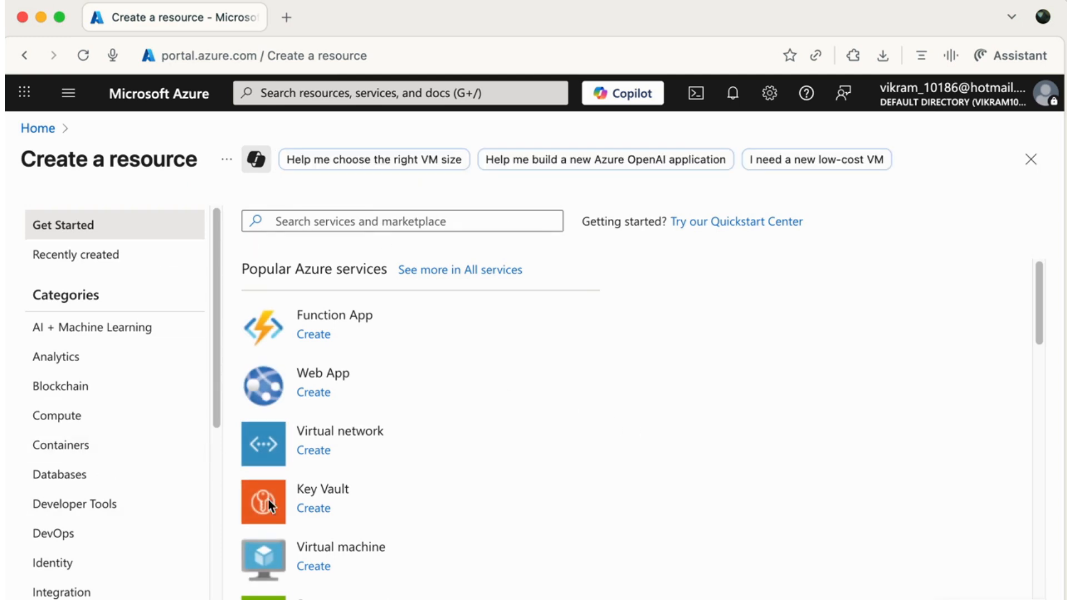
{"action": "left_click", "coordinate": [371, 222]}
{"action": "type", "text": "Vir"}
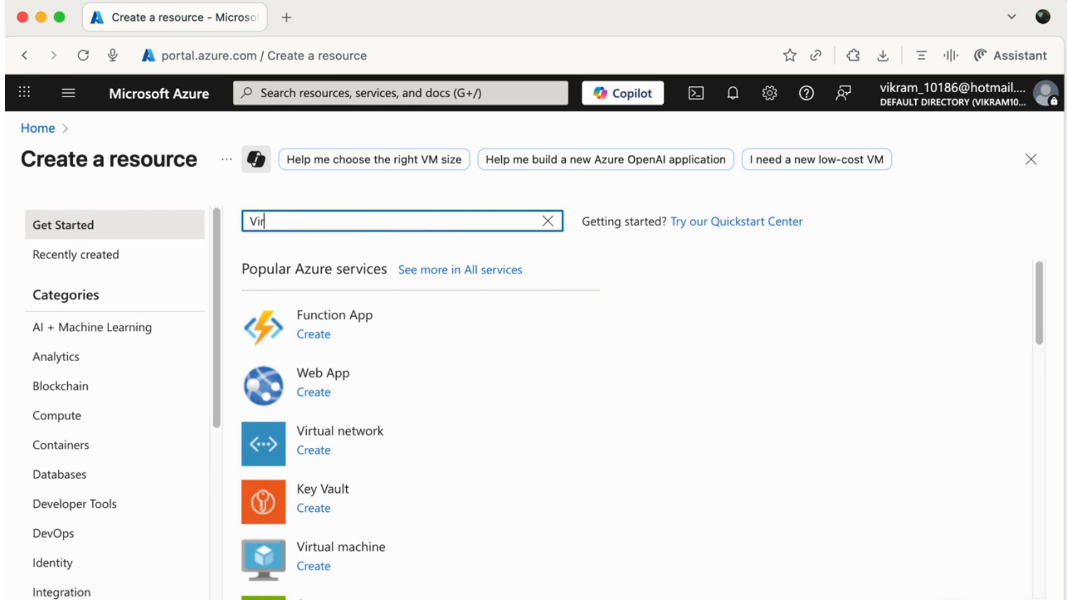
{"action": "type", "text": "tual machine"}
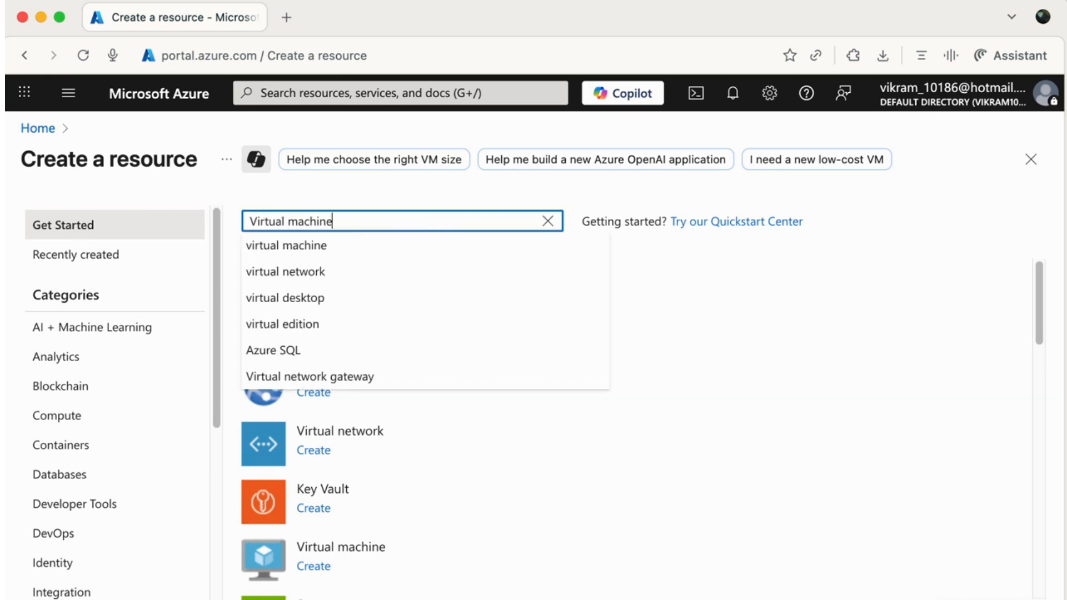
{"action": "left_click", "coordinate": [317, 244]}
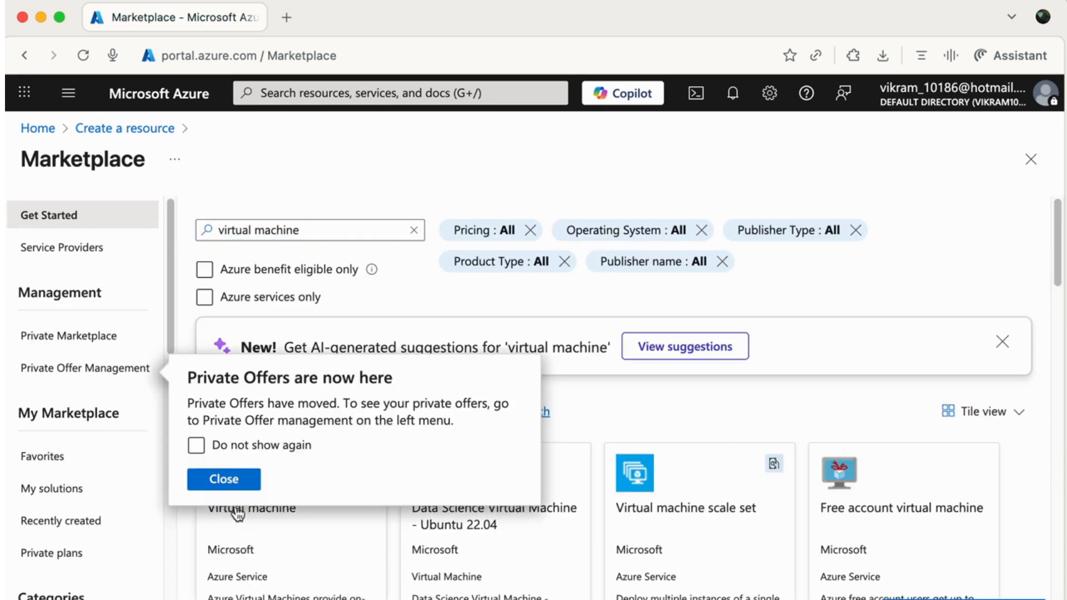
Dismiss the Private Offers notice and choose Create > Virtual machine on the Virtual machine tile.
{"action": "left_click", "coordinate": [238, 491]}
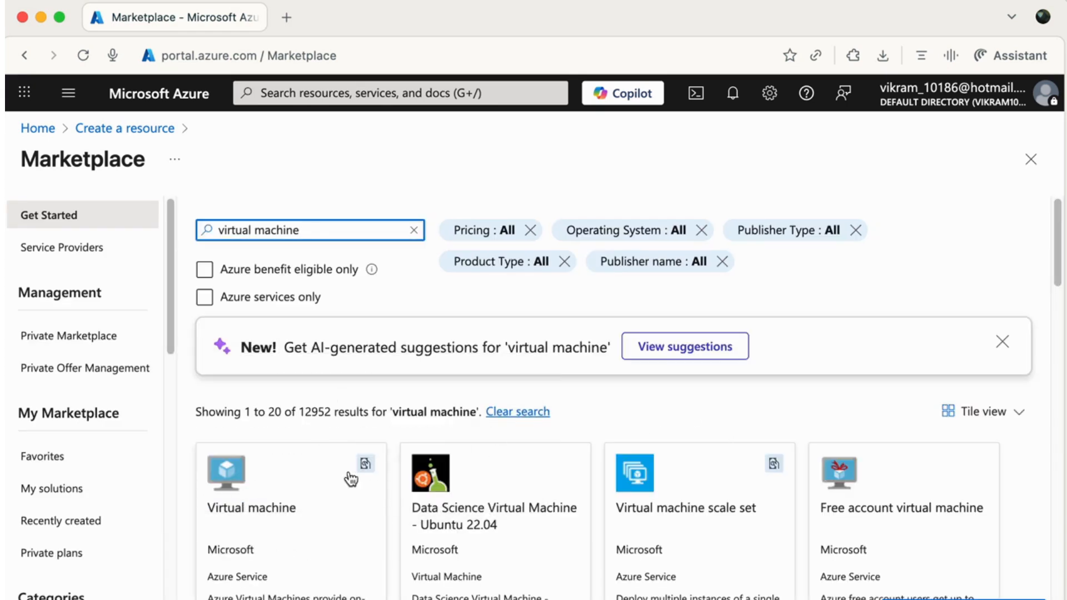
{"action": "scroll", "coordinate": [503, 459], "scroll_direction": "down", "scroll_amount": 3}
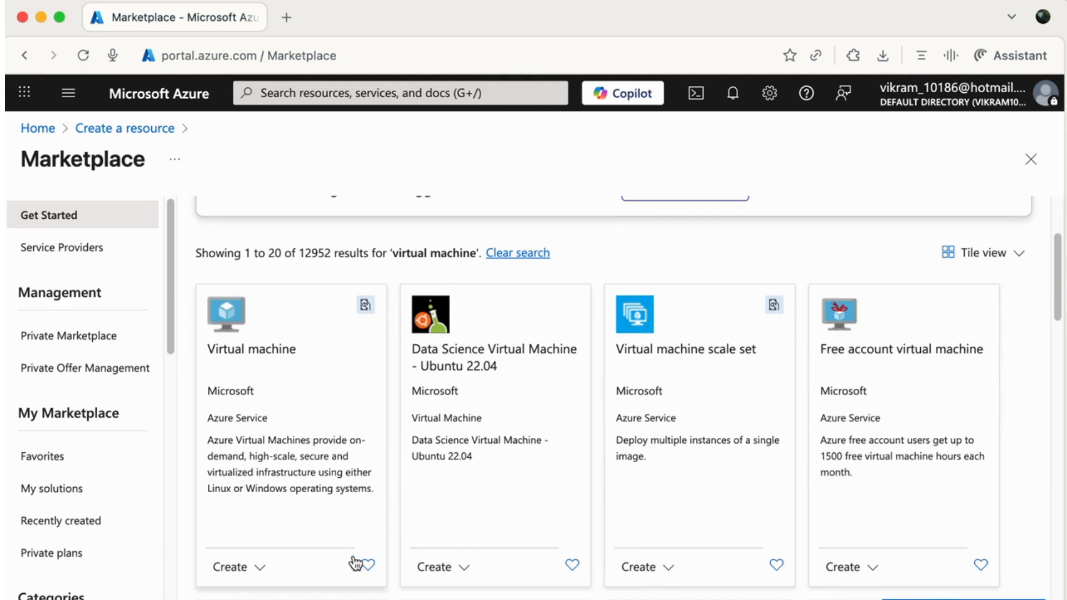
{"action": "left_click", "coordinate": [265, 569]}
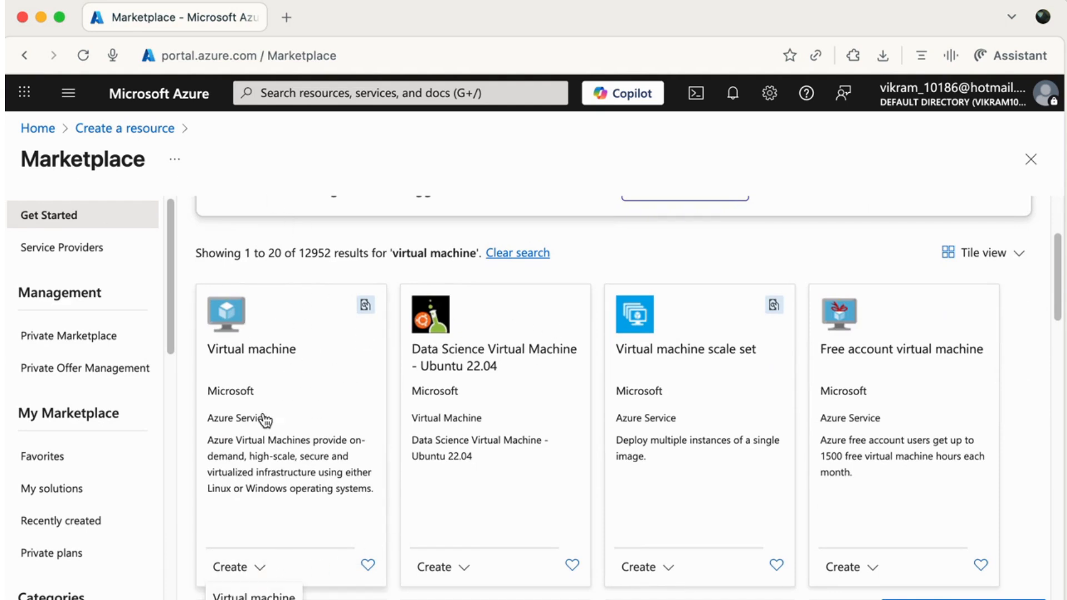
{"action": "left_click", "coordinate": [254, 595]}
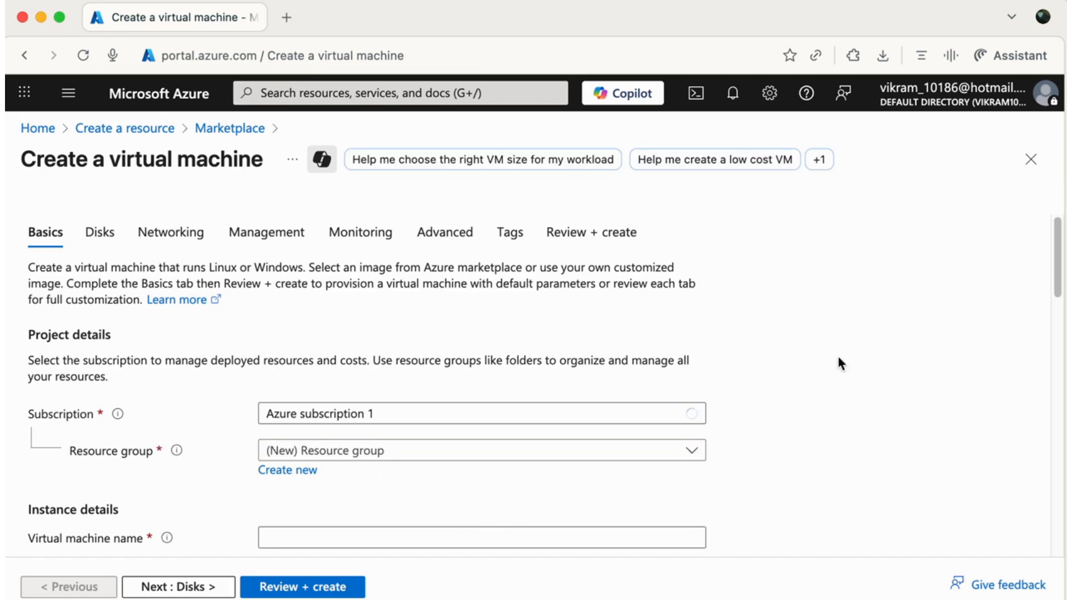
Create new resource group techcirrus and name the VM Techcirrus-vm.
{"action": "left_click_drag", "start_coordinate": [1057, 258], "coordinate": [1045, 293]}
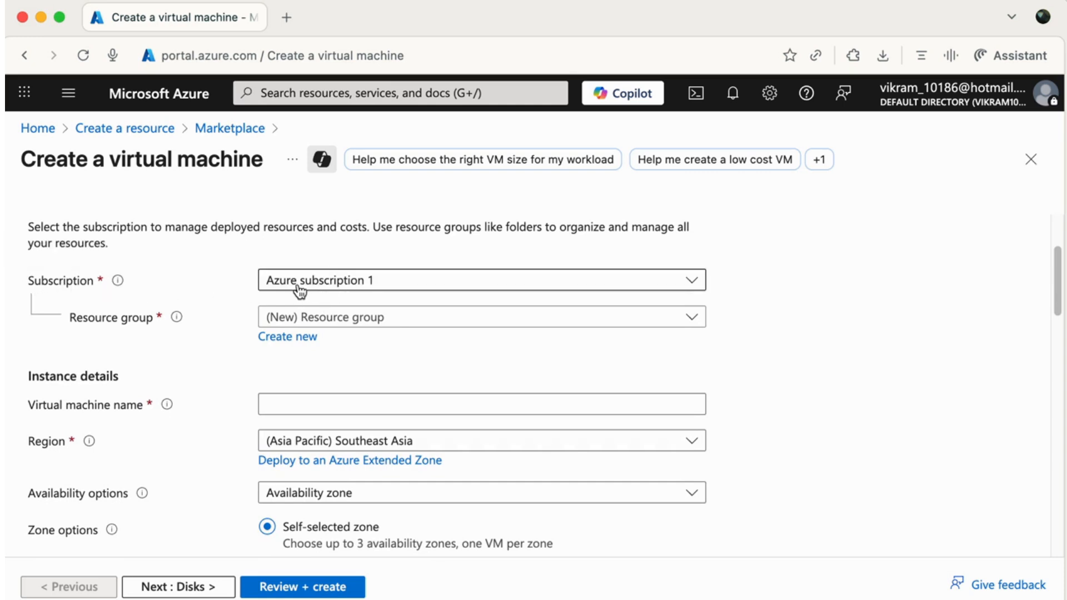
{"action": "left_click", "coordinate": [306, 341]}
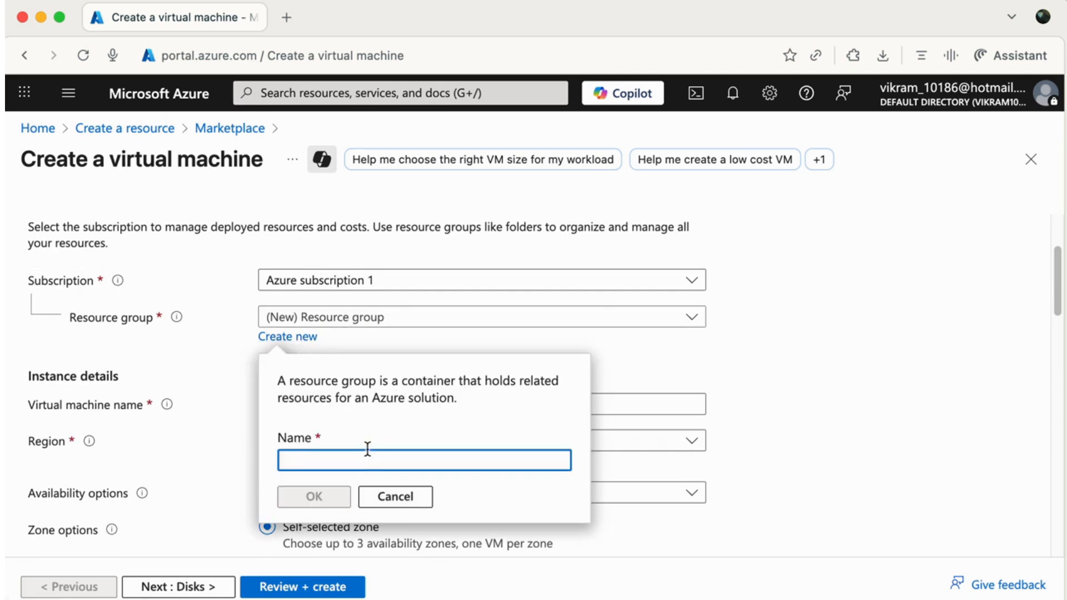
{"action": "type", "text": "techcirrus"}
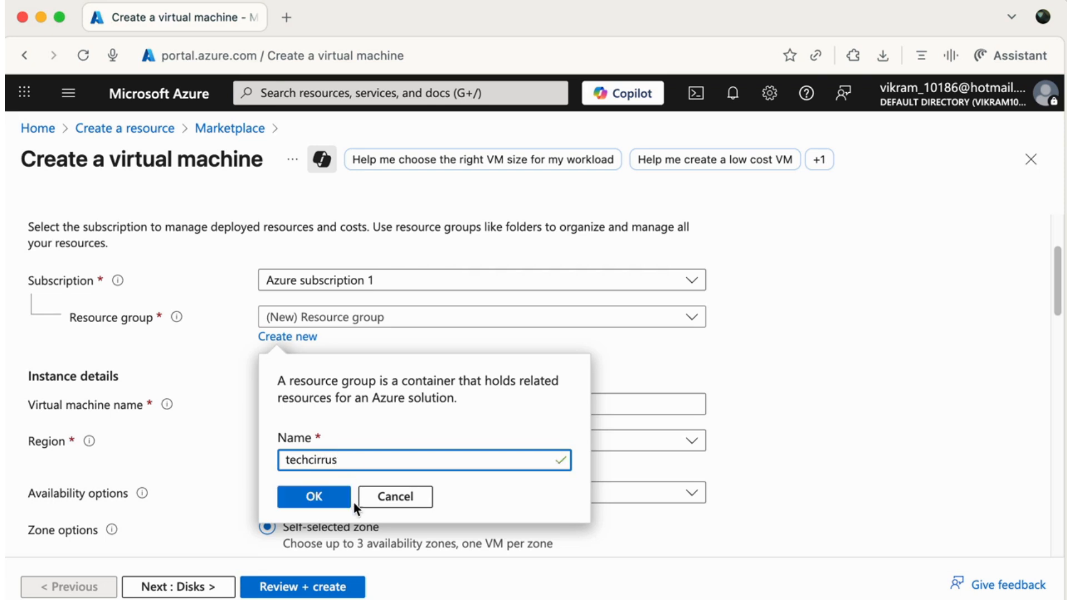
{"action": "left_click", "coordinate": [312, 496]}
{"action": "left_click", "coordinate": [320, 400]}
{"action": "type", "text": "Te"}
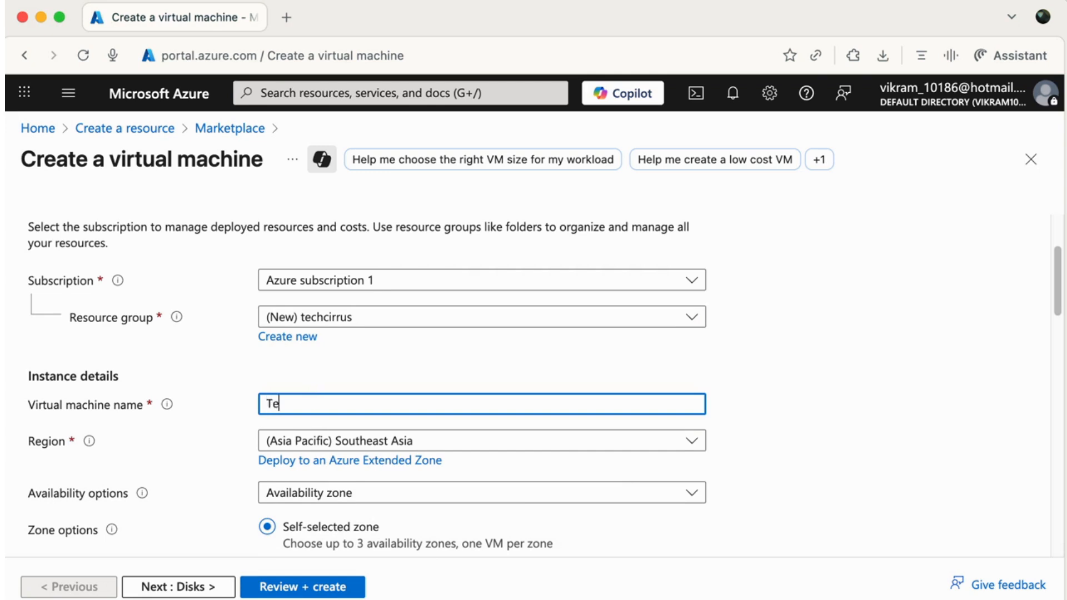
{"action": "type", "text": "chcirrus-vm"}
{"action": "left_click", "coordinate": [828, 441]}
Set Availability options to No infrastructure redundancy required.
{"action": "left_click_drag", "start_coordinate": [1059, 302], "coordinate": [1055, 349]}
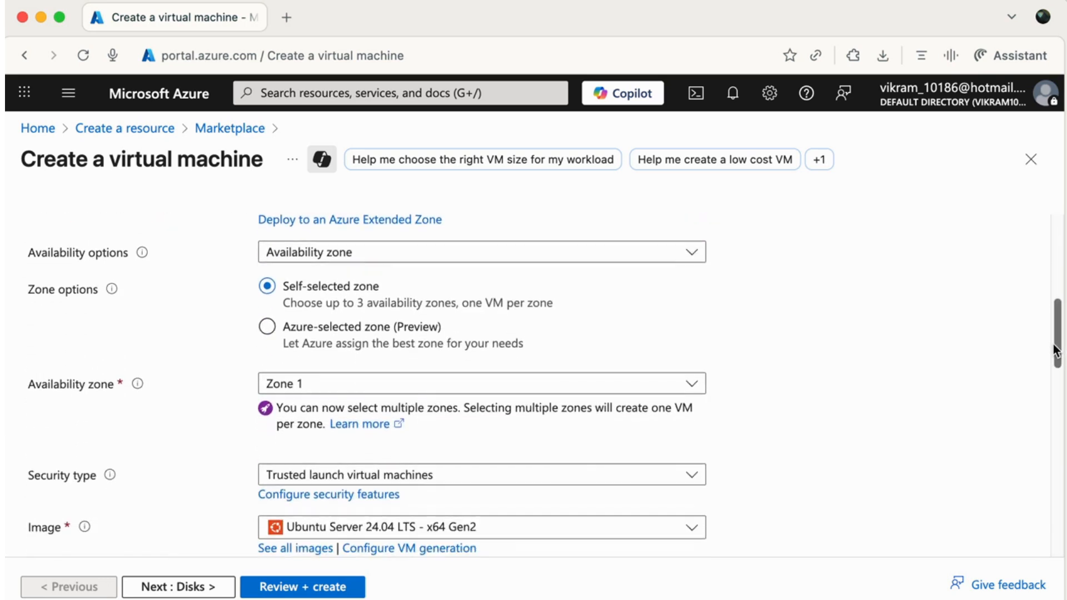
{"action": "left_click", "coordinate": [311, 258]}
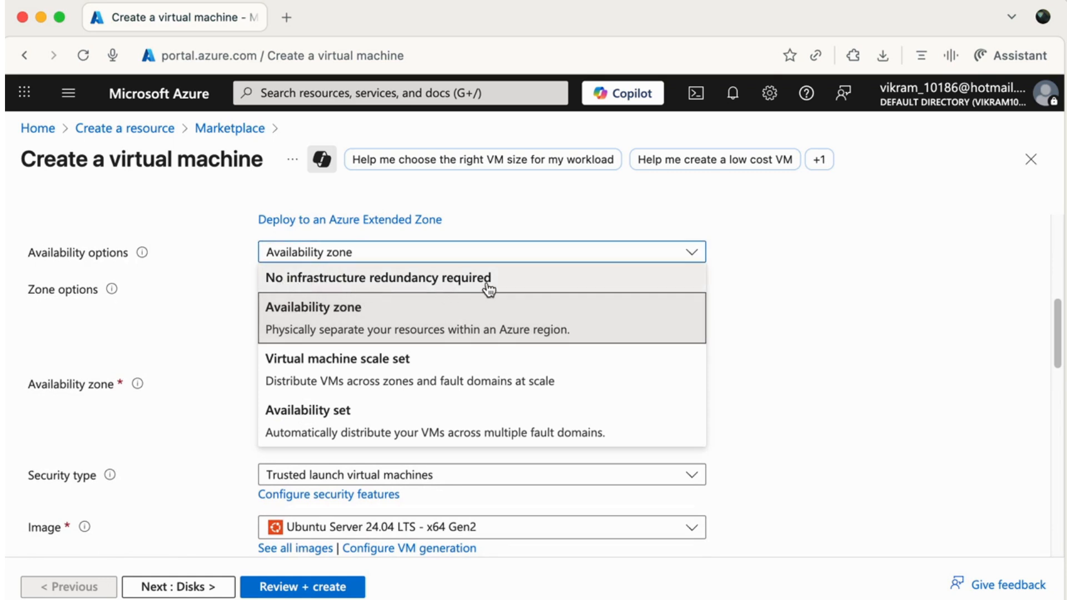
{"action": "left_click", "coordinate": [403, 288]}
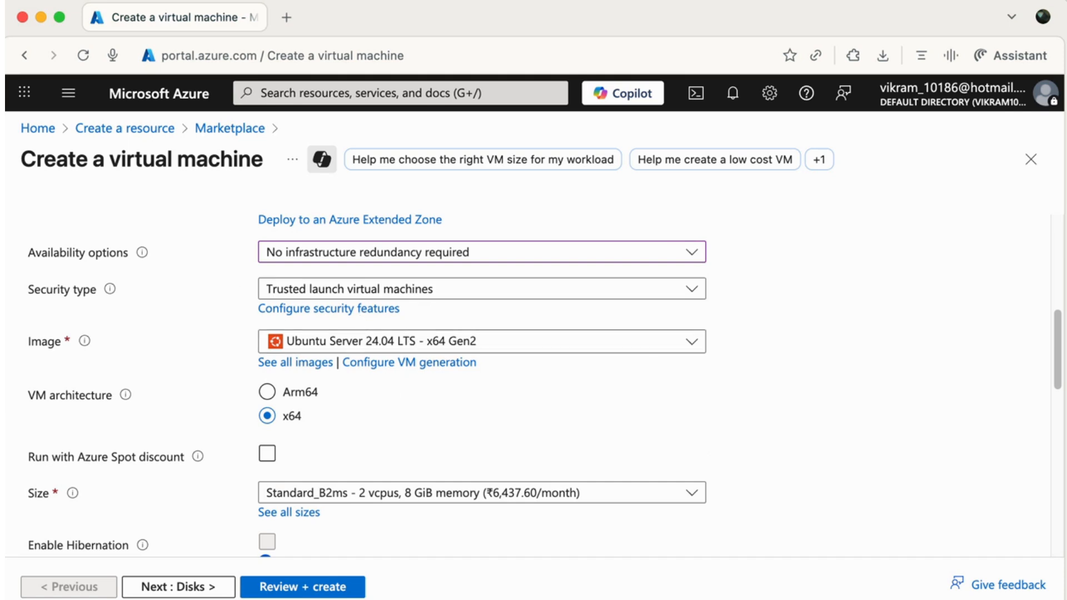
{"action": "left_click", "coordinate": [337, 347]}
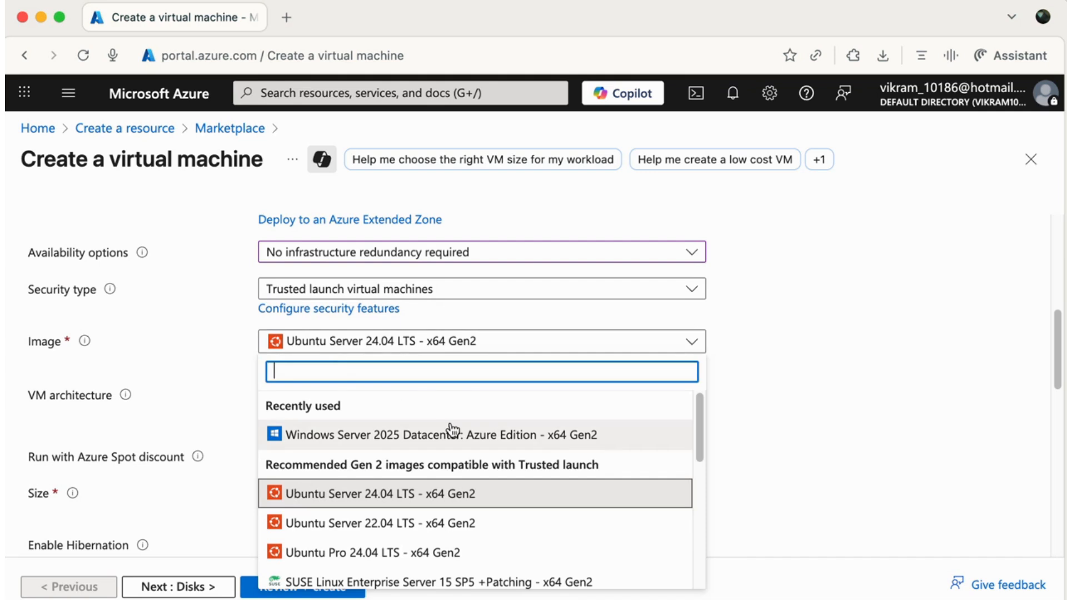
Choose the Windows Server 2025 Datacenter: Azure Edition image and set administrator username 'admin'.
{"action": "left_click", "coordinate": [392, 442]}
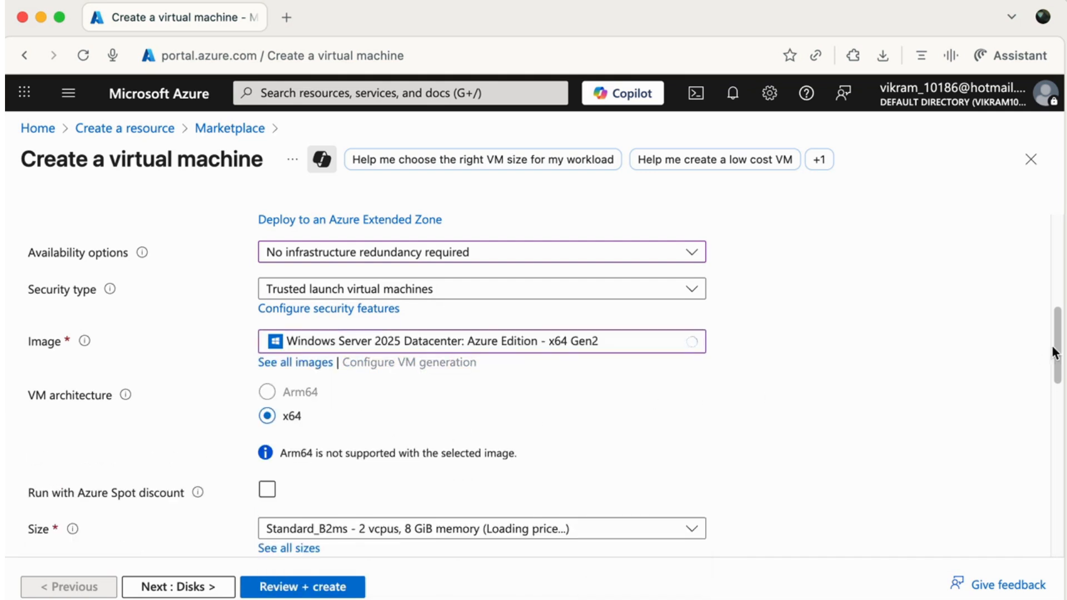
{"action": "scroll", "coordinate": [1054, 353], "scroll_direction": "down", "scroll_amount": 4}
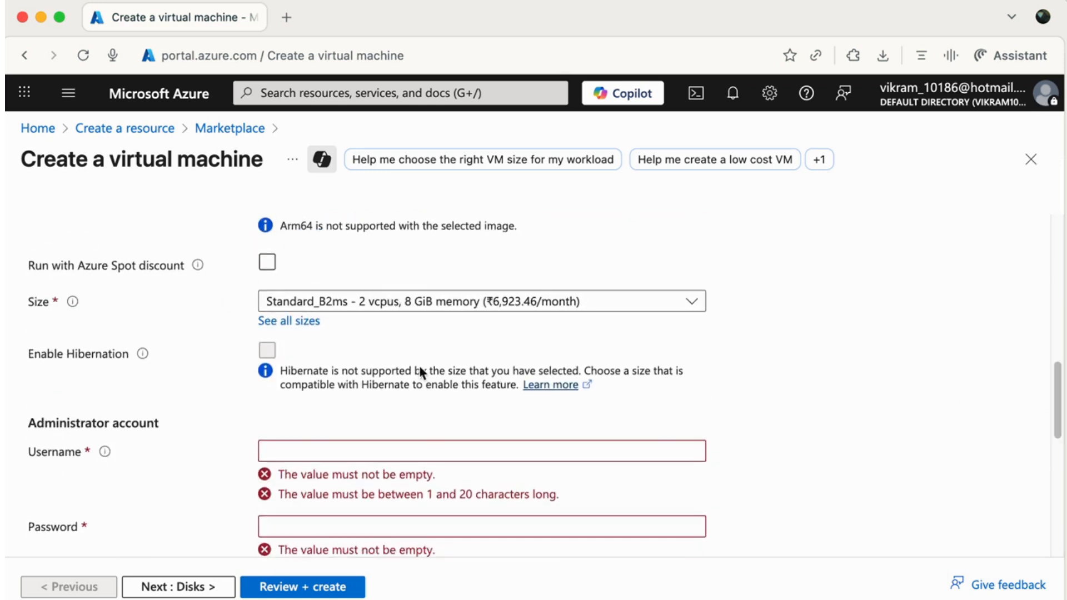
{"action": "left_click", "coordinate": [576, 455]}
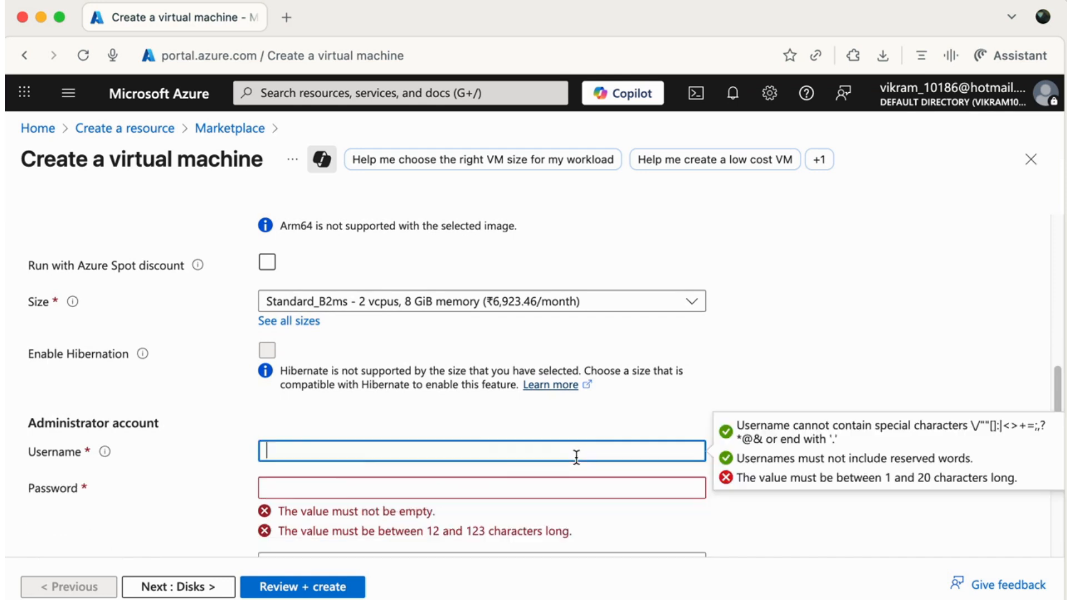
{"action": "type", "text": "admin12345"}
{"action": "left_click", "coordinate": [266, 487]}
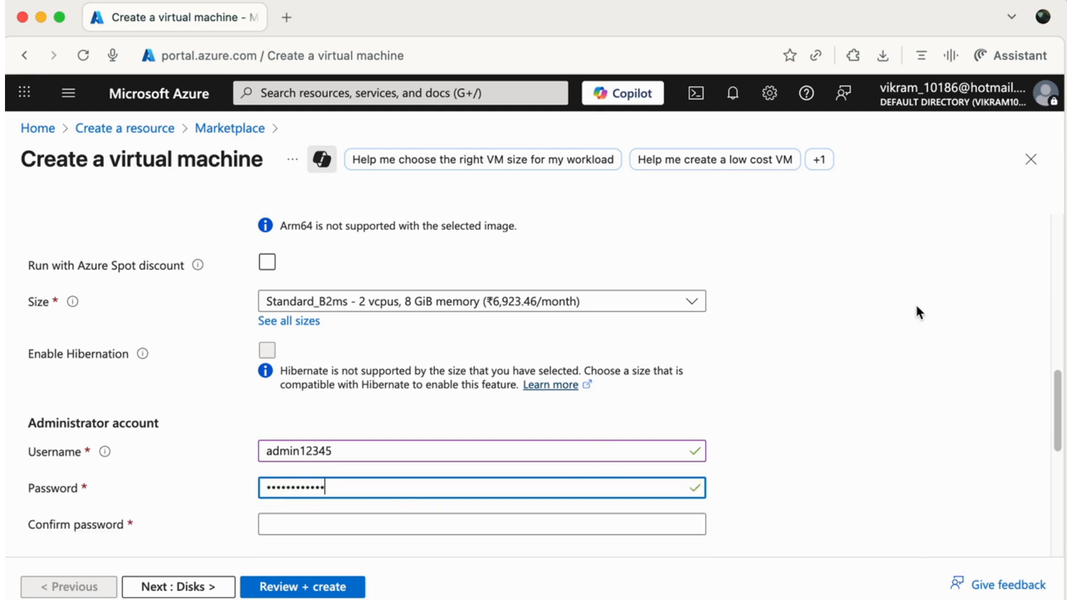
Enter the administrator password and a matching confirmation, then proceed to the Disks tab.
{"action": "scroll", "coordinate": [872, 375], "scroll_direction": "down", "scroll_amount": 5}
{"action": "left_click", "coordinate": [450, 326]}
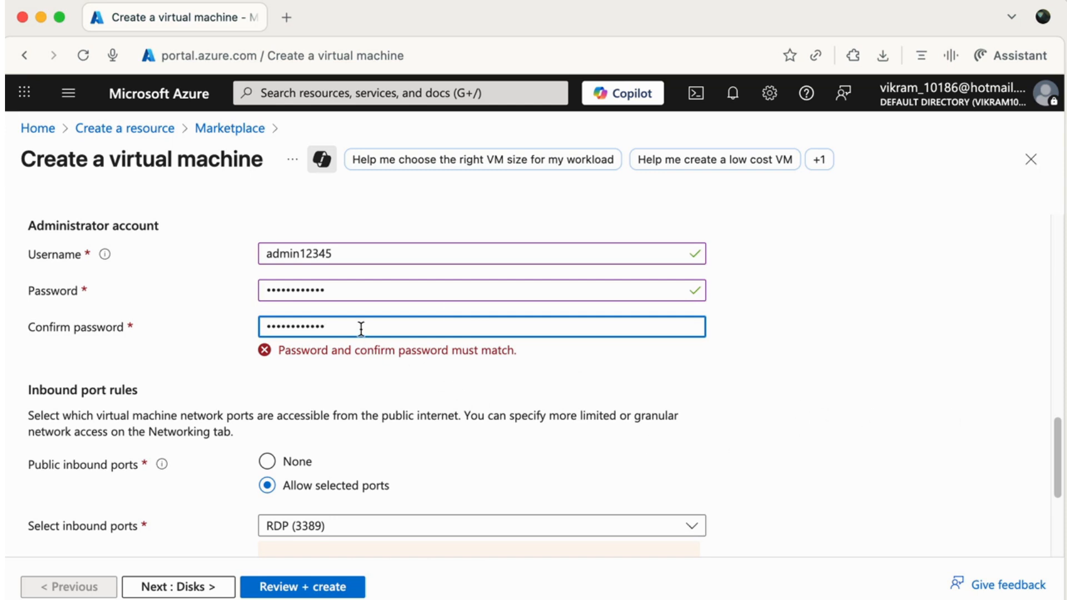
{"action": "left_click_drag", "start_coordinate": [334, 326], "coordinate": [161, 313]}
{"action": "type", "text": "•••••"}
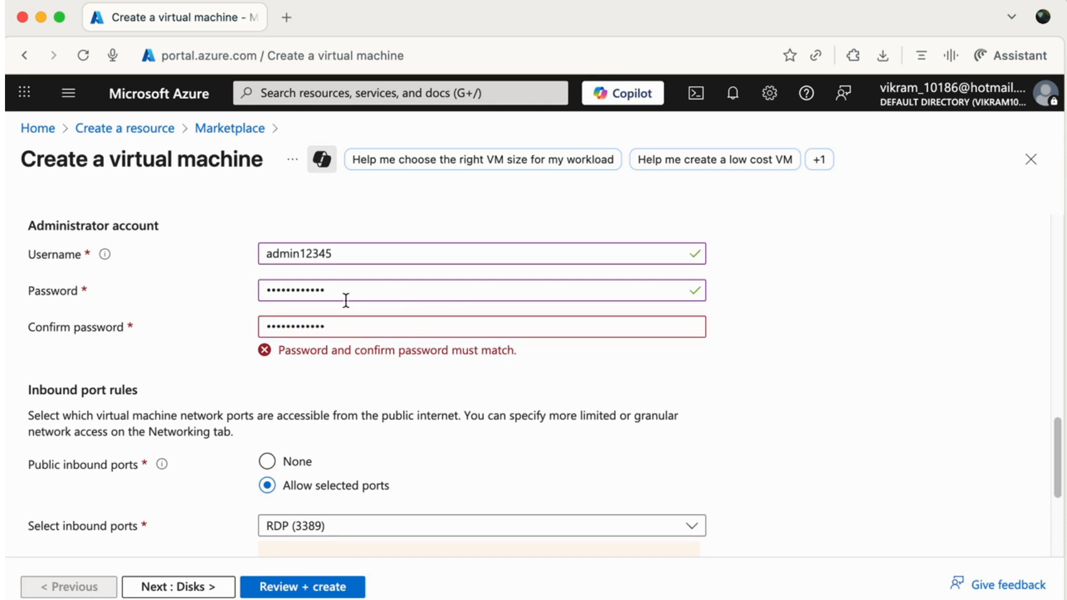
{"action": "left_click_drag", "start_coordinate": [356, 294], "coordinate": [149, 279]}
{"action": "type", "text": "•••••••"}
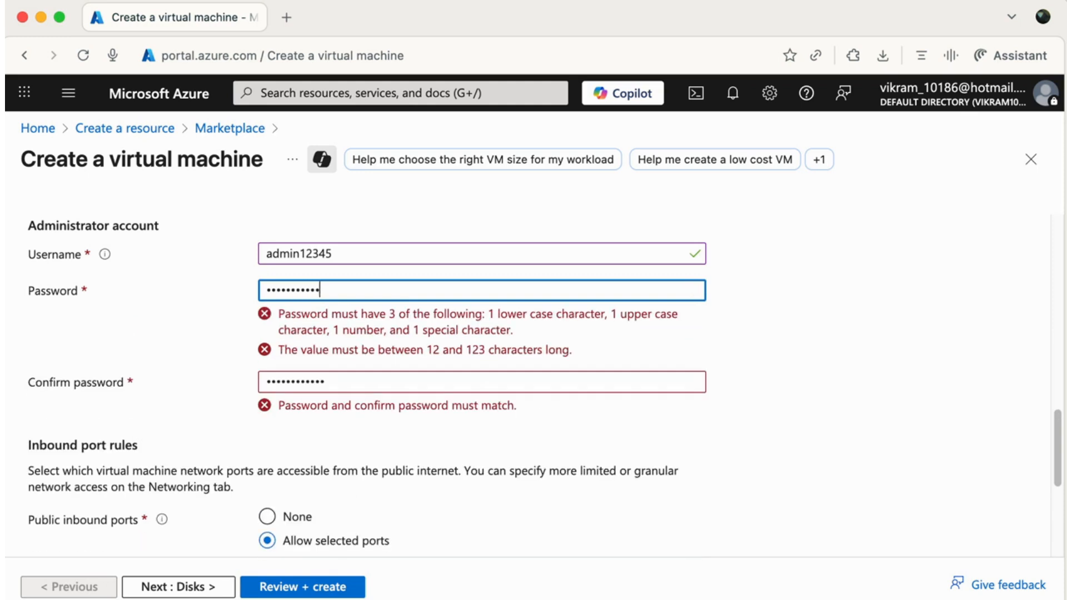
{"action": "type", "text": "••"}
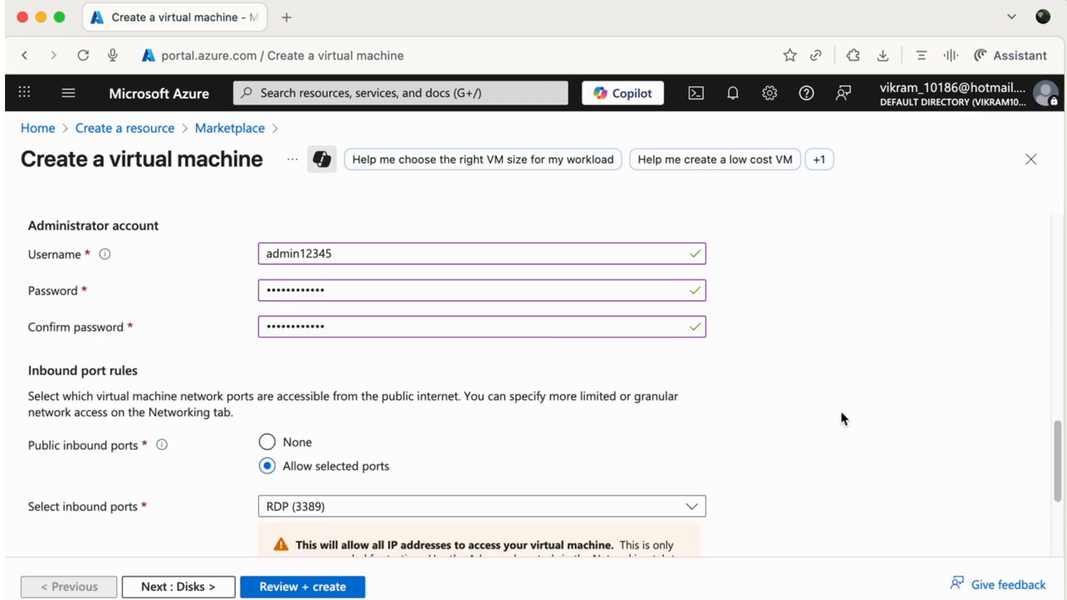
{"action": "scroll", "coordinate": [328, 428], "scroll_direction": "down", "scroll_amount": 5}
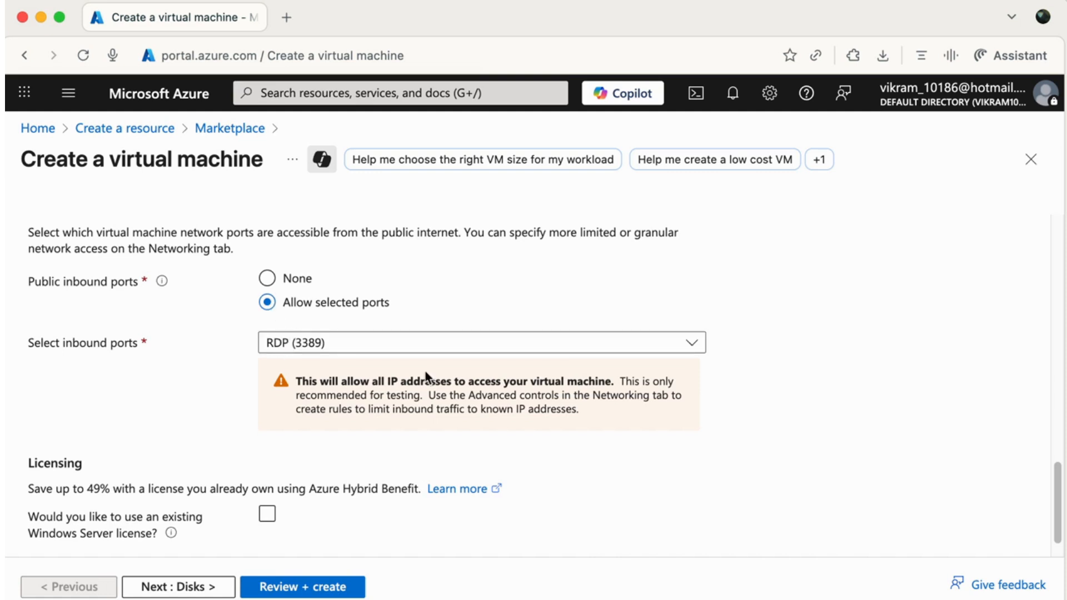
{"action": "scroll", "coordinate": [419, 476], "scroll_direction": "down", "scroll_amount": 1}
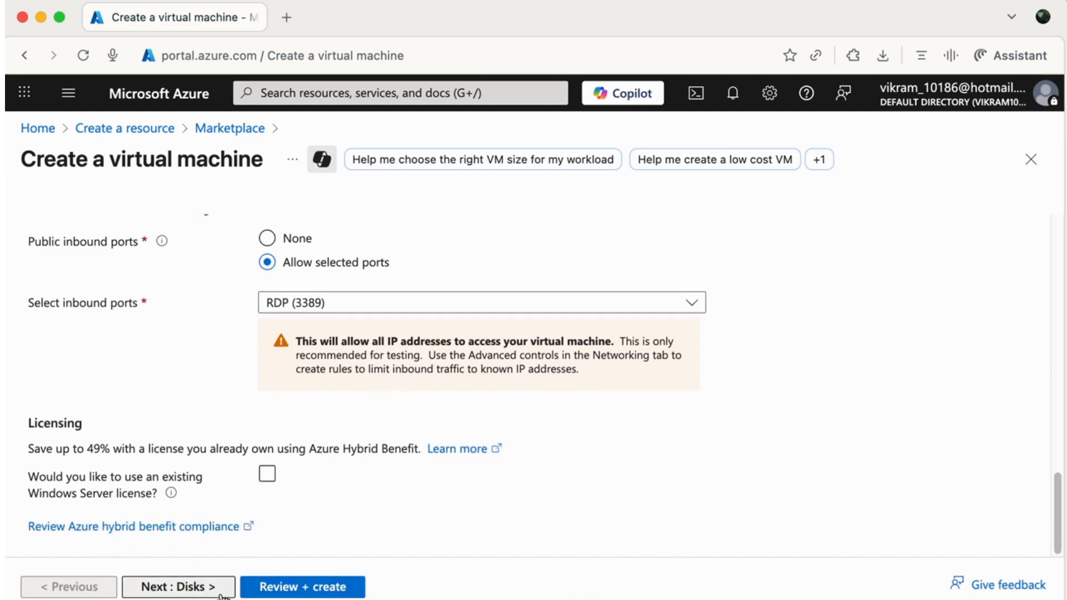
{"action": "left_click", "coordinate": [189, 587]}
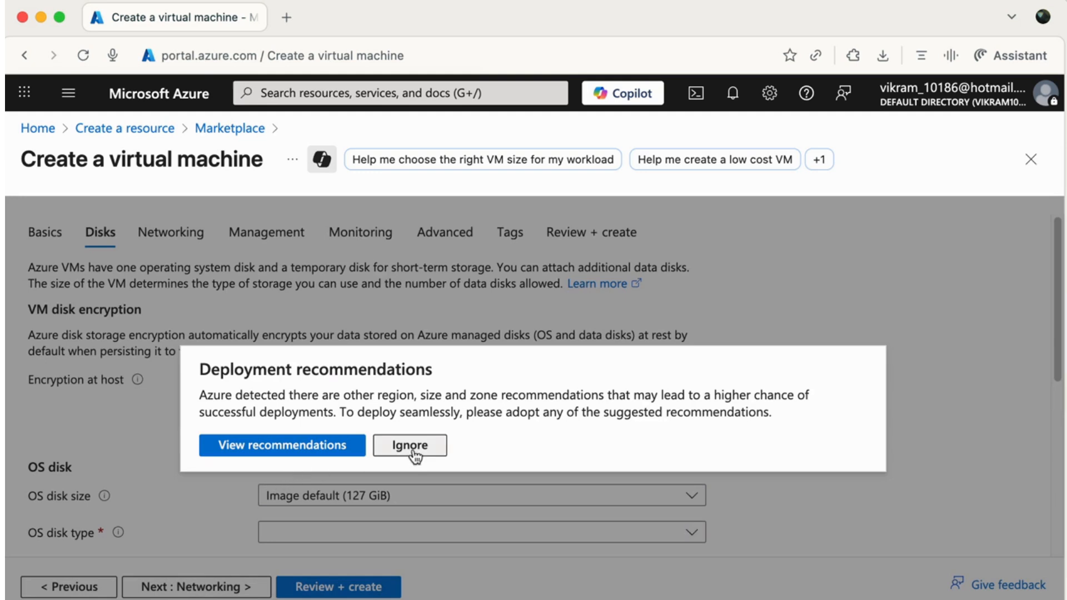
Change the OS disk type to Standard HDD (locally-redundant storage) and proceed to Networking.
{"action": "left_click", "coordinate": [412, 448]}
{"action": "scroll", "coordinate": [199, 411], "scroll_direction": "down", "scroll_amount": 3}
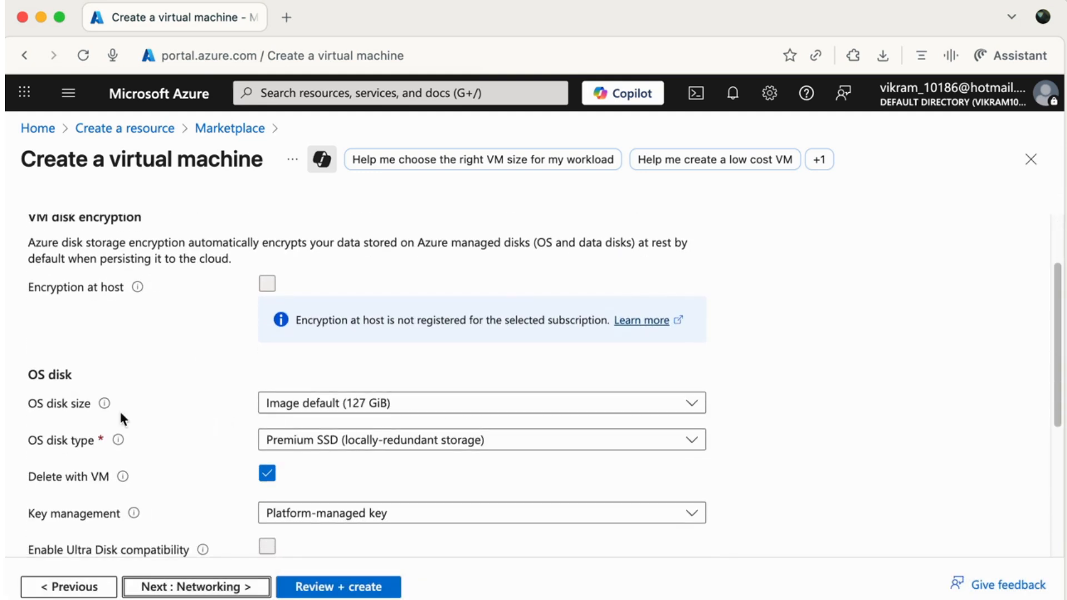
{"action": "left_click", "coordinate": [350, 450]}
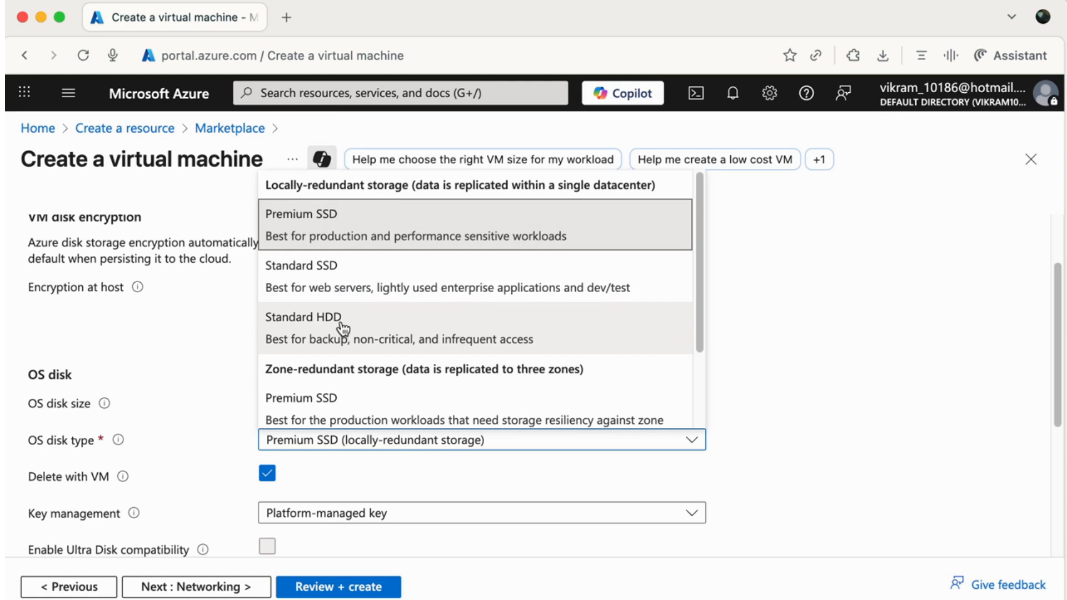
{"action": "left_click", "coordinate": [309, 334]}
{"action": "left_click_drag", "start_coordinate": [1063, 350], "coordinate": [1052, 471]}
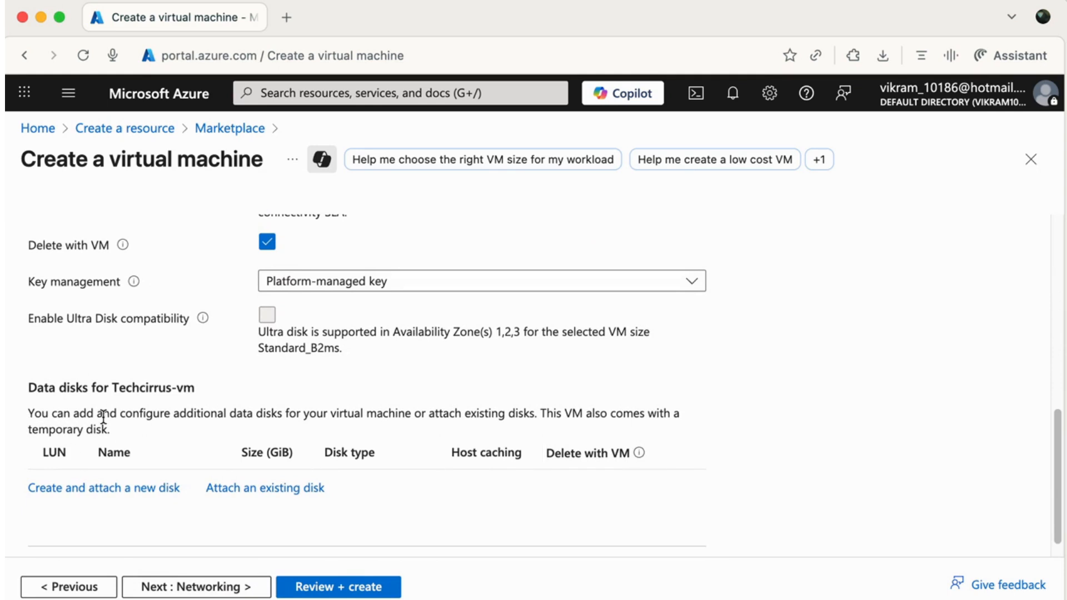
{"action": "left_click", "coordinate": [233, 587]}
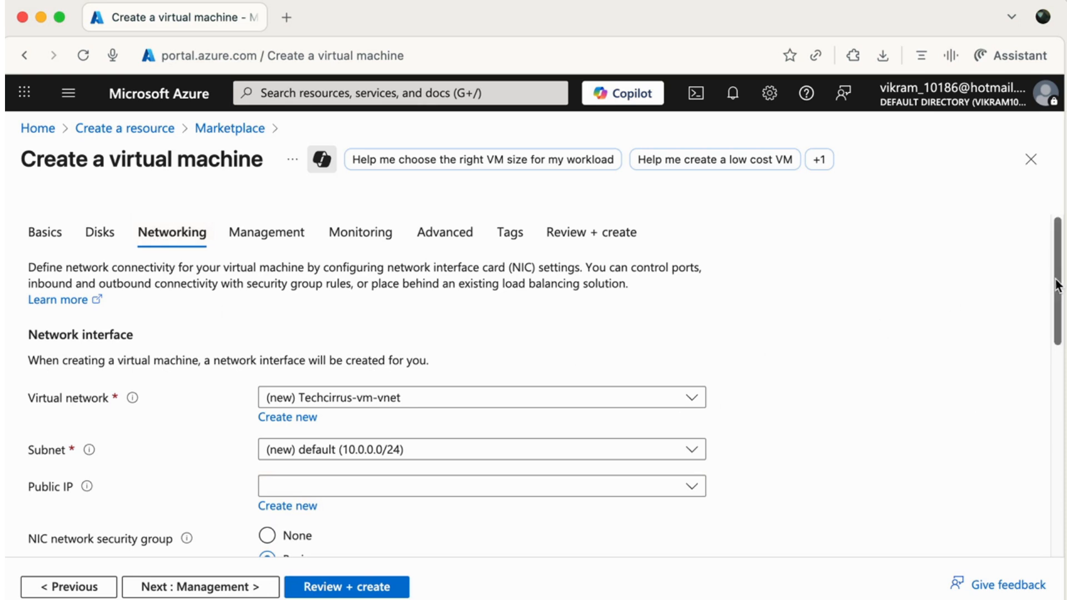
Create a new public IP named Techcirrus-vm-ip and proceed to the Management tab.
{"action": "left_click_drag", "start_coordinate": [1057, 284], "coordinate": [1056, 322]}
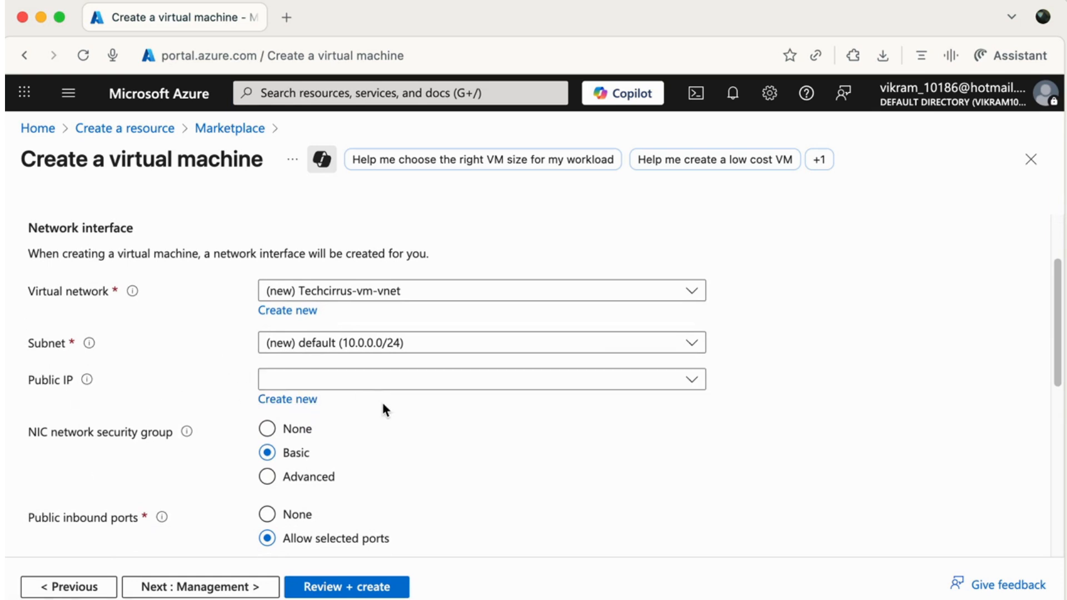
{"action": "left_click", "coordinate": [308, 410]}
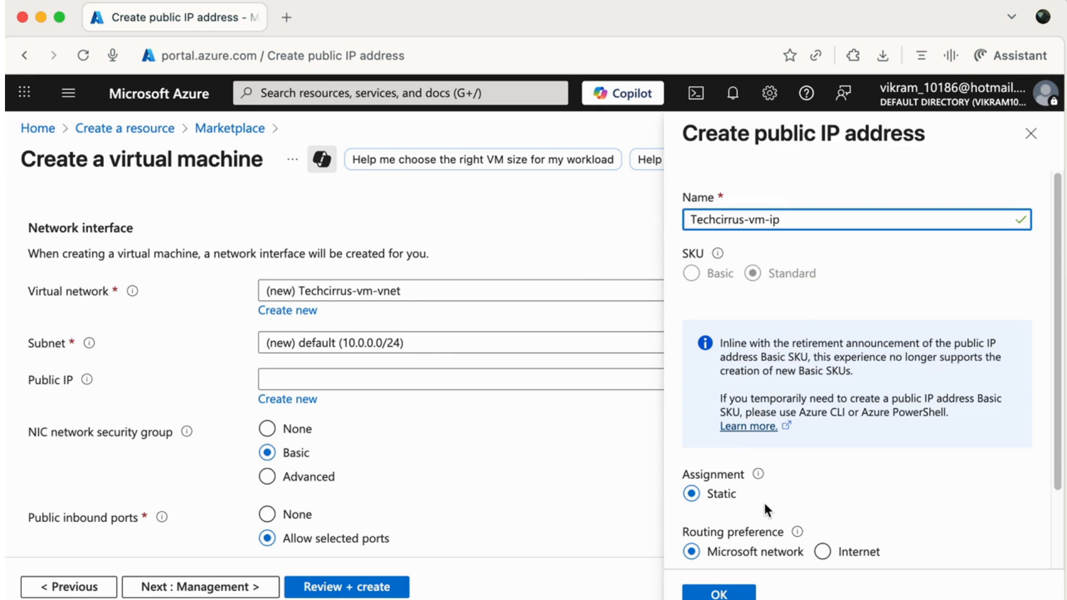
{"action": "scroll", "coordinate": [764, 510], "scroll_direction": "down", "scroll_amount": 3}
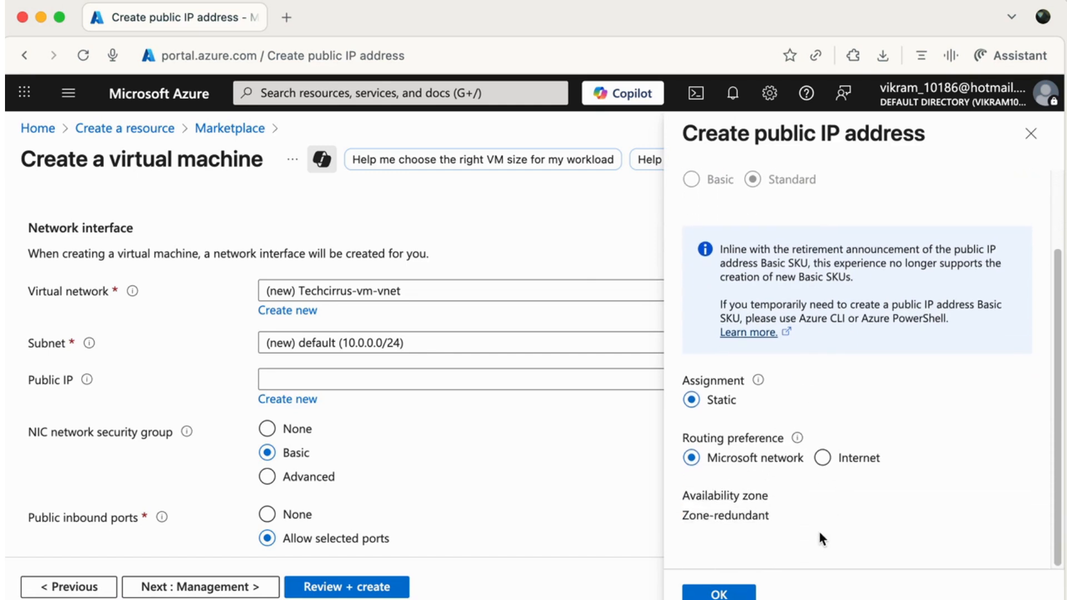
{"action": "left_click", "coordinate": [739, 594]}
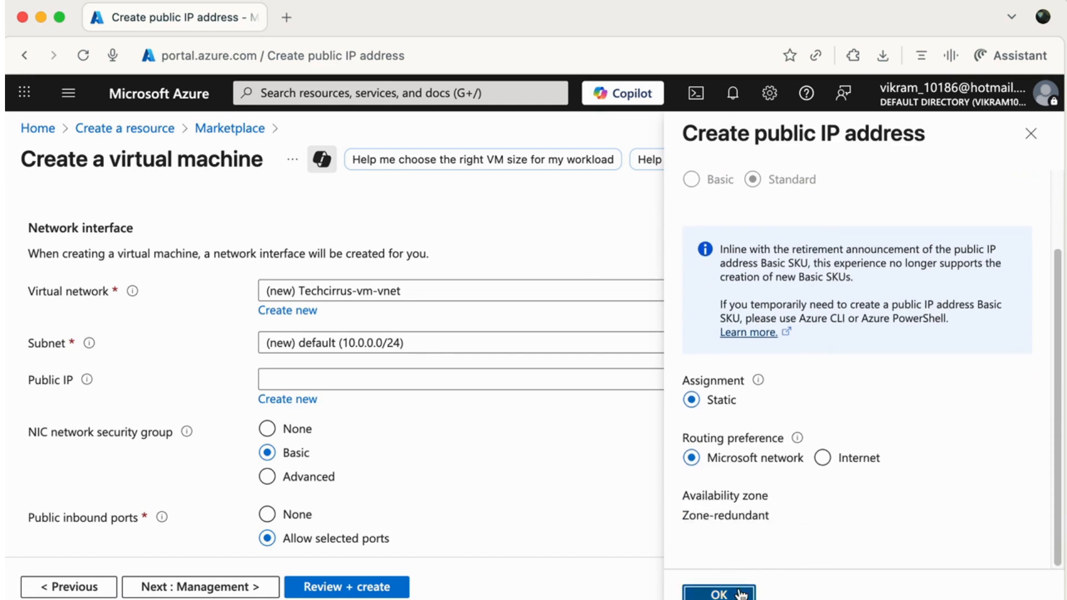
{"action": "left_click_drag", "start_coordinate": [1059, 309], "coordinate": [1059, 410]}
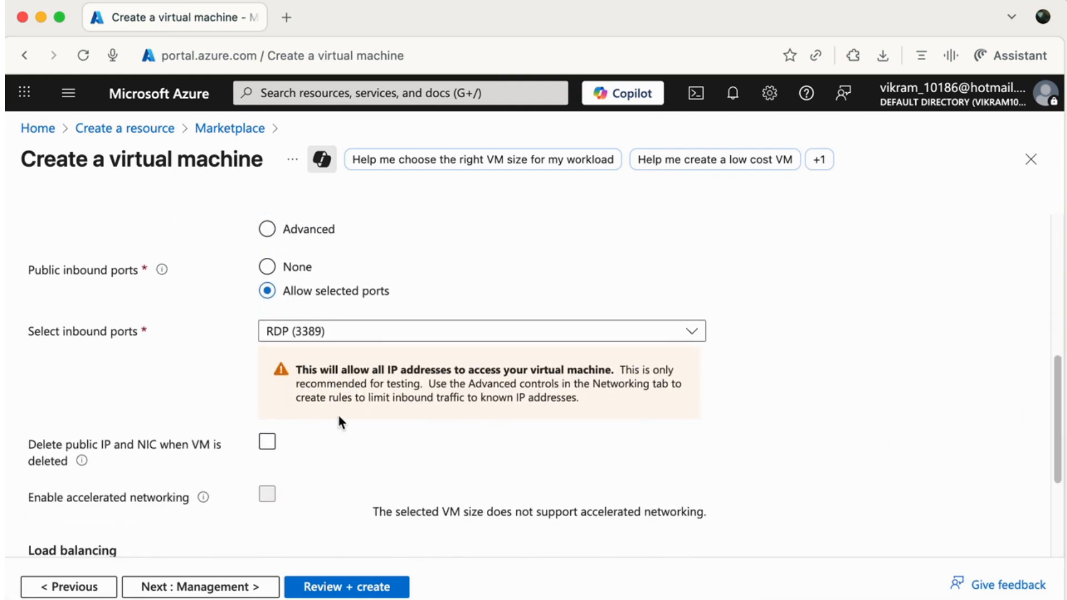
{"action": "scroll", "coordinate": [339, 422], "scroll_direction": "down", "scroll_amount": 5}
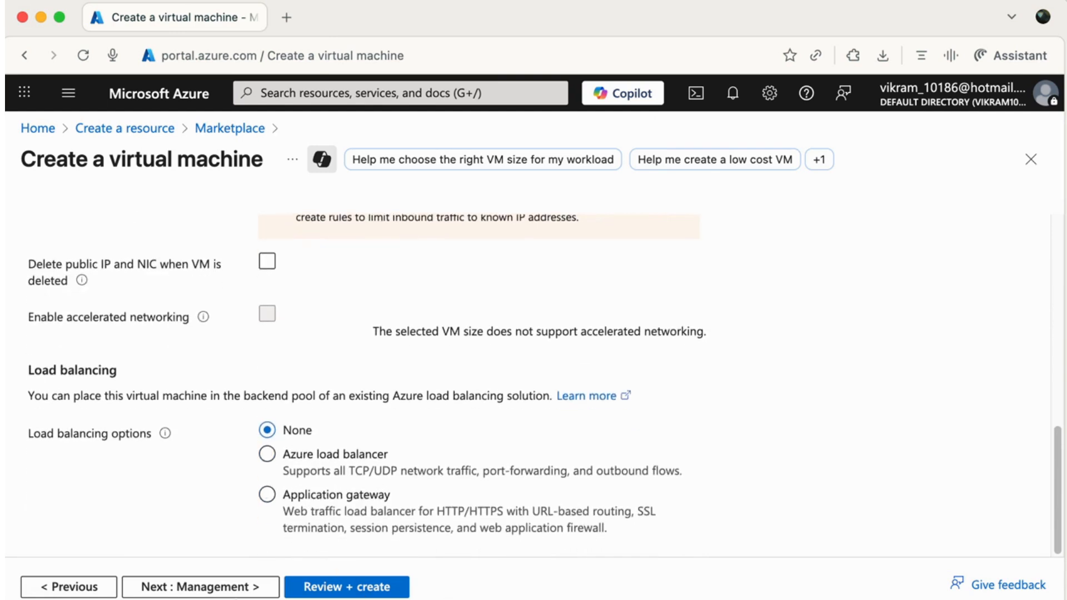
{"action": "left_click", "coordinate": [231, 590]}
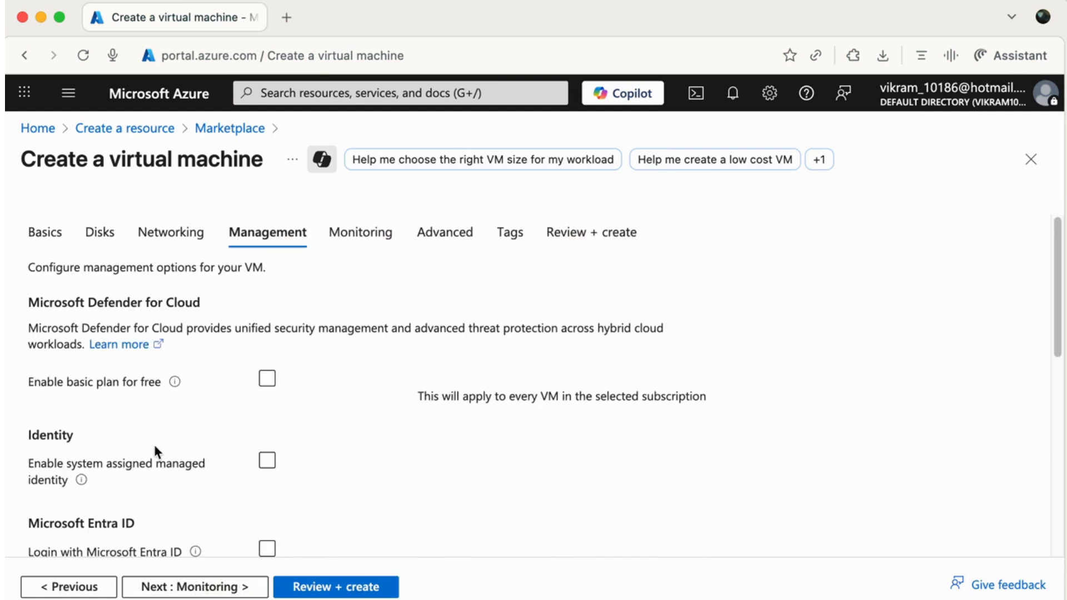
Skip through Monitoring, Advanced and Tags to Review + create, then create the VM.
{"action": "scroll", "coordinate": [161, 434], "scroll_direction": "down", "scroll_amount": 1}
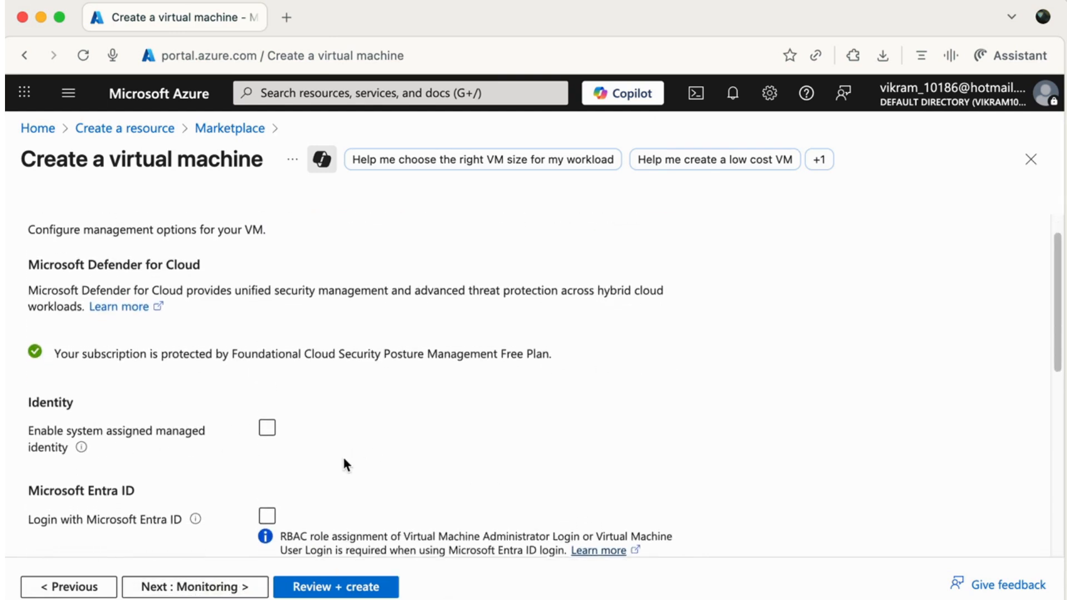
{"action": "scroll", "coordinate": [344, 459], "scroll_direction": "up", "scroll_amount": 1}
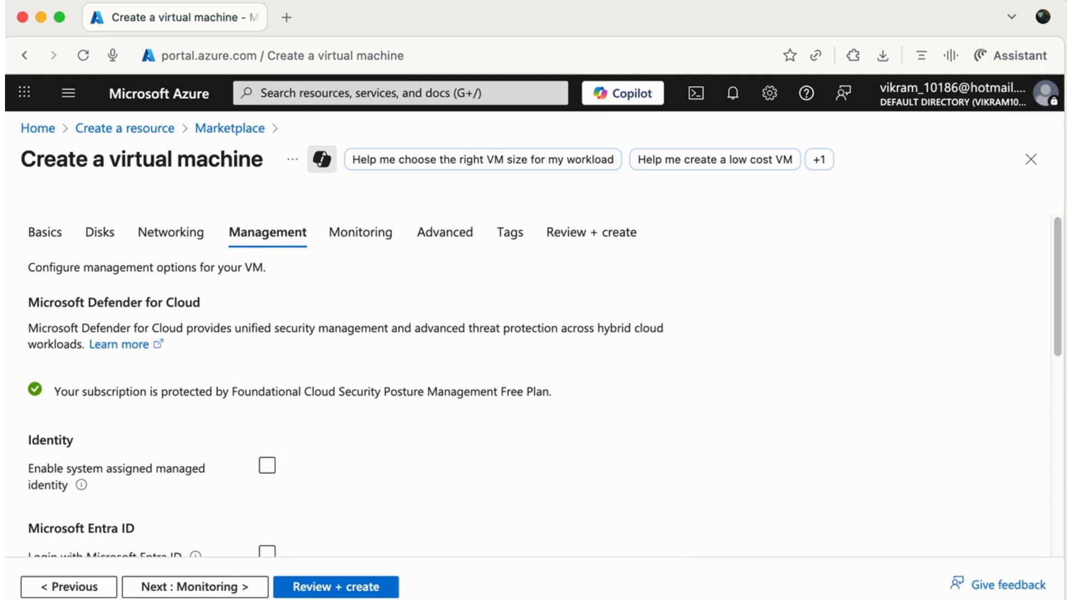
{"action": "left_click", "coordinate": [214, 593]}
{"action": "left_click", "coordinate": [212, 593]}
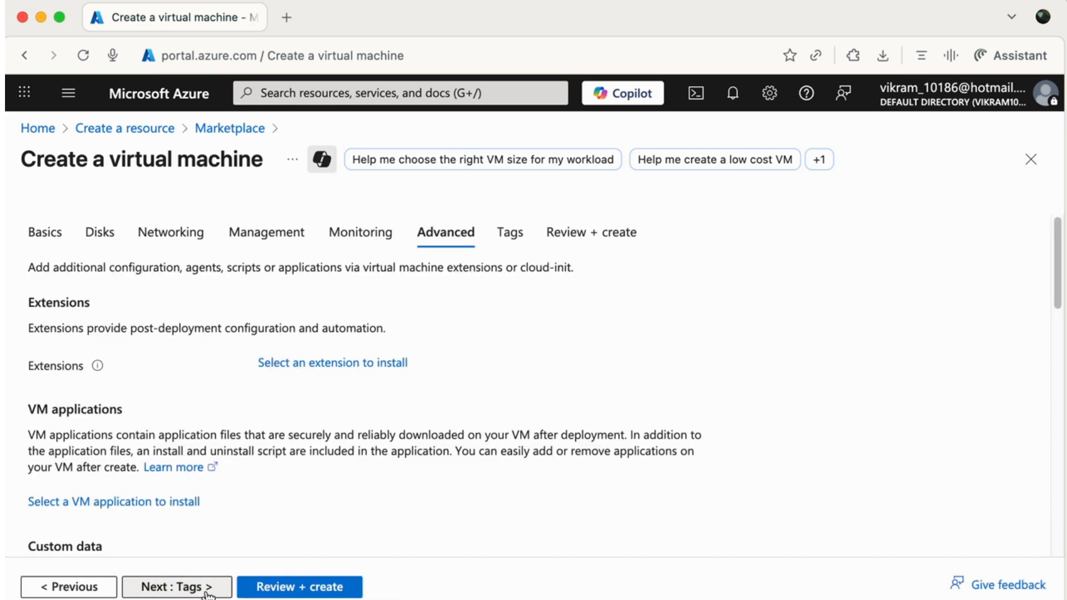
{"action": "left_click", "coordinate": [209, 593]}
{"action": "left_click", "coordinate": [257, 594]}
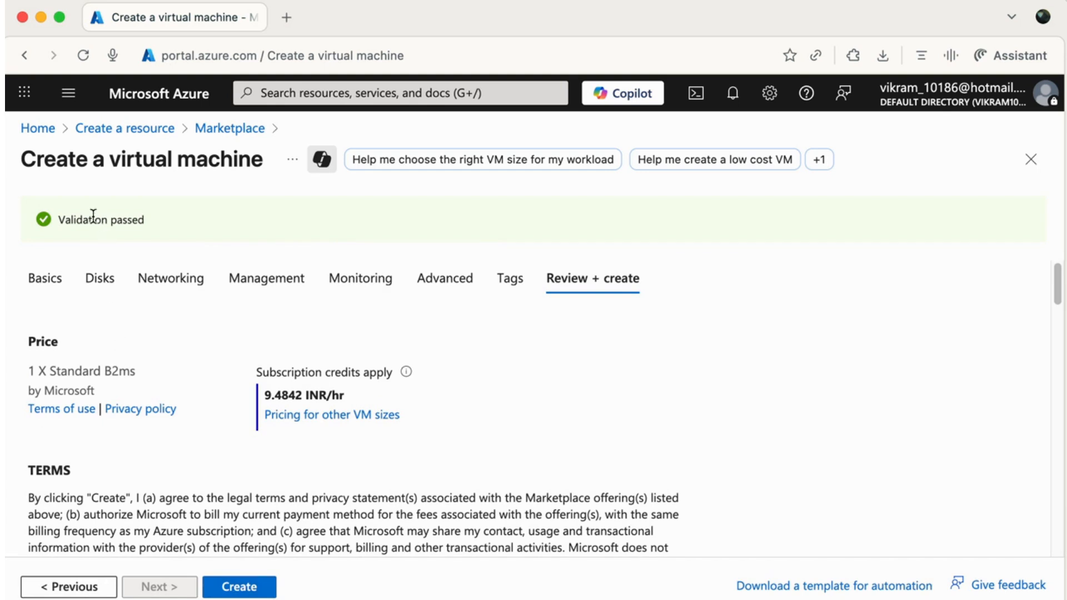
{"action": "left_click", "coordinate": [246, 593]}
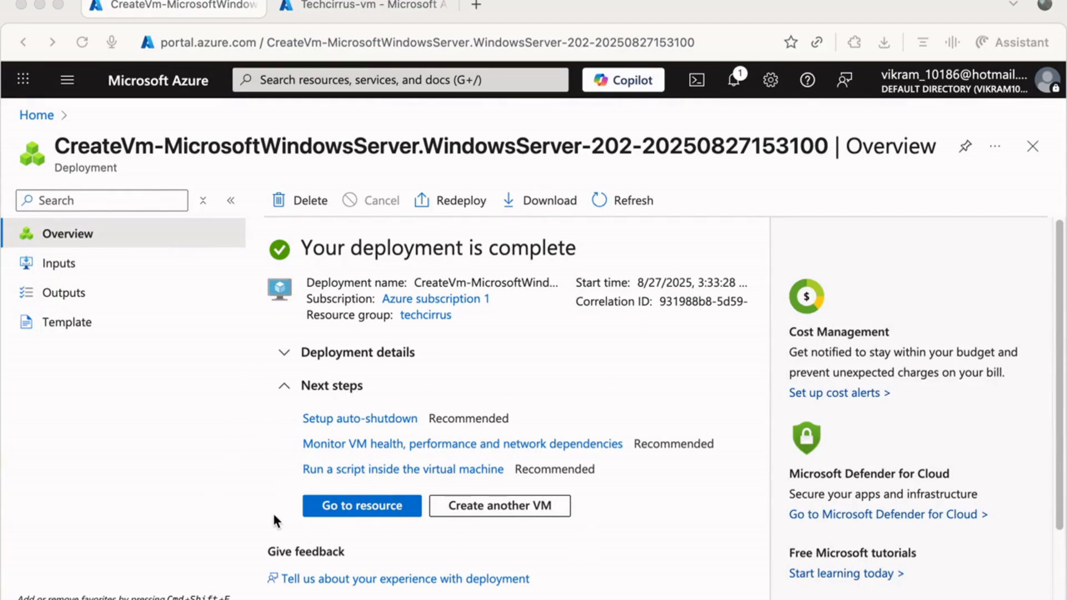
Open the deployed Techcirrus-vm and copy its public IP address 57.155.77.198.
{"action": "left_click", "coordinate": [372, 511]}
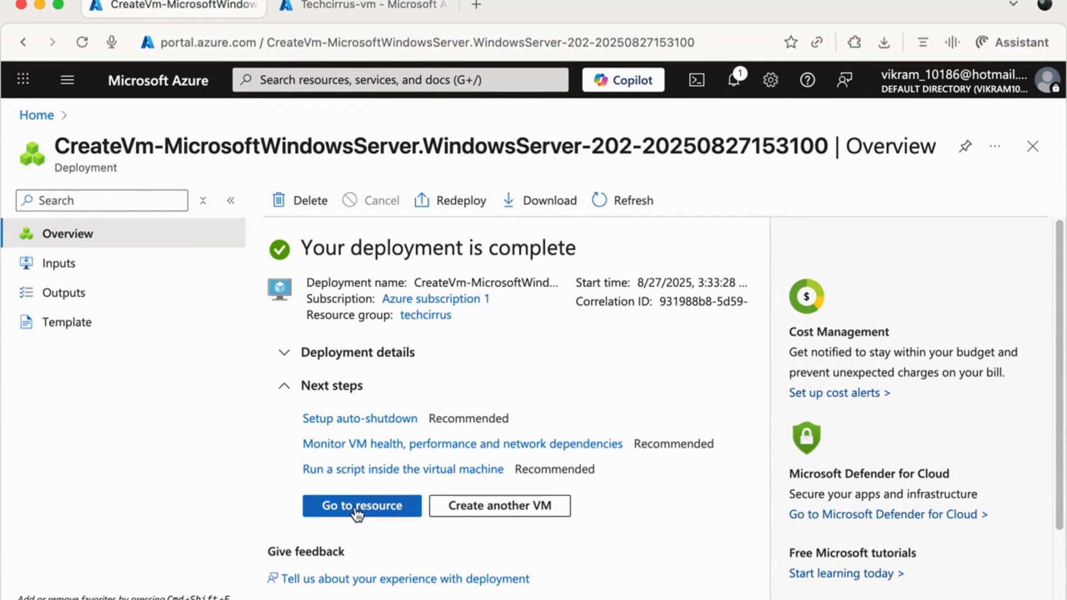
{"action": "left_click", "coordinate": [357, 510]}
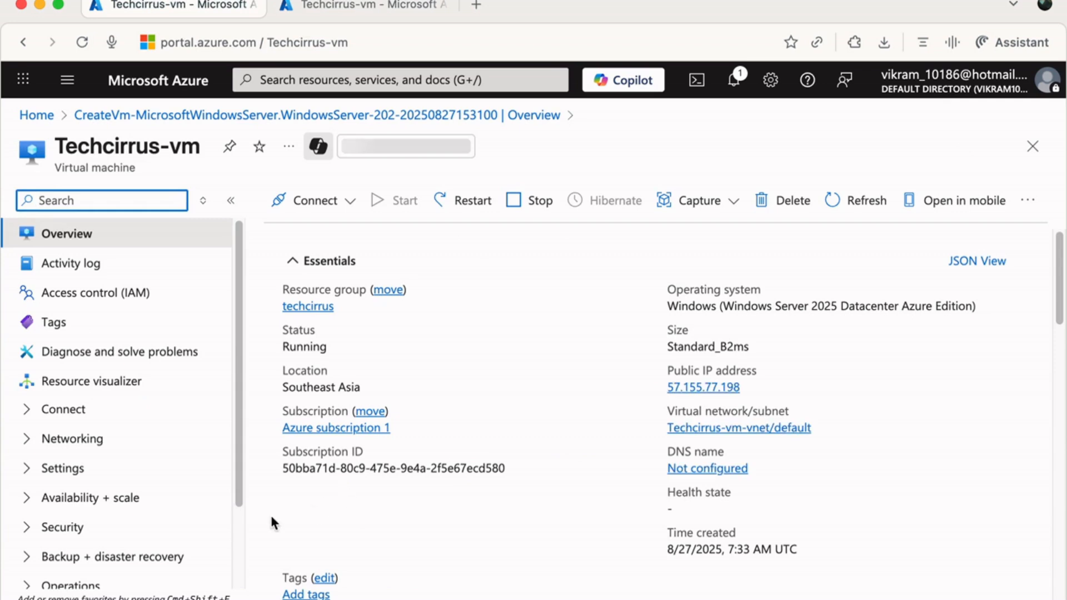
{"action": "mouse_move", "coordinate": [724, 393]}
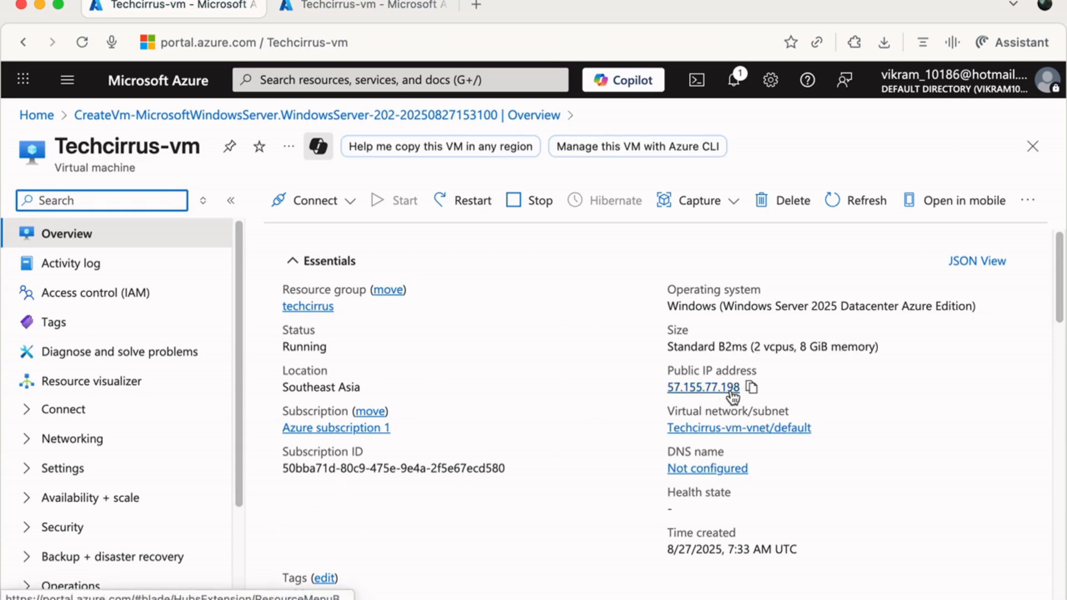
{"action": "left_click", "coordinate": [752, 388]}
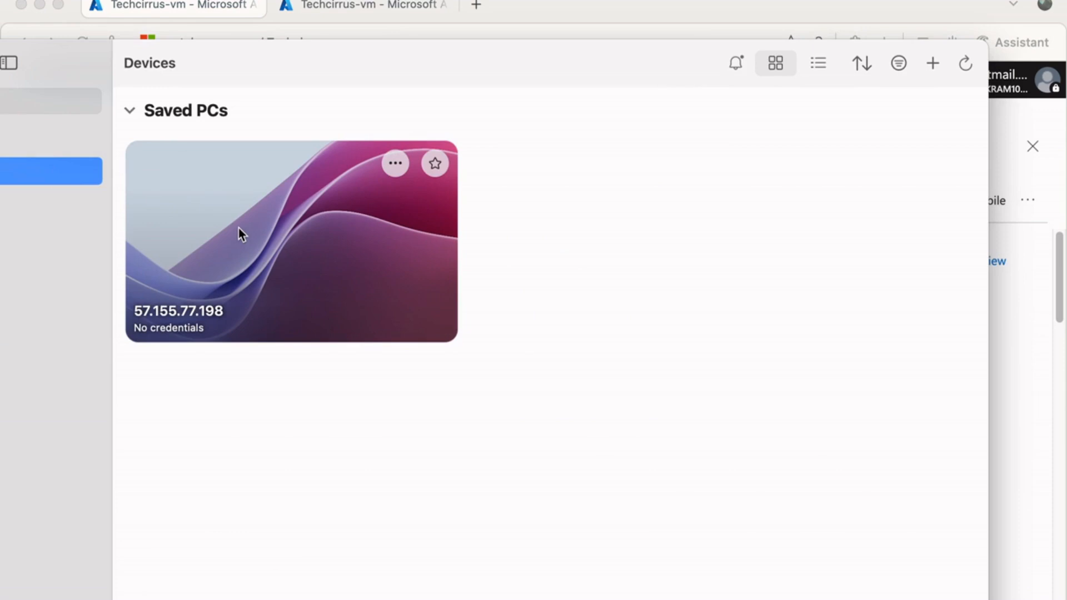
Connect to saved PC 57.155.77.198 with the VM's administrator username and password, accepting the certificate warning.
{"action": "double_click", "coordinate": [230, 236]}
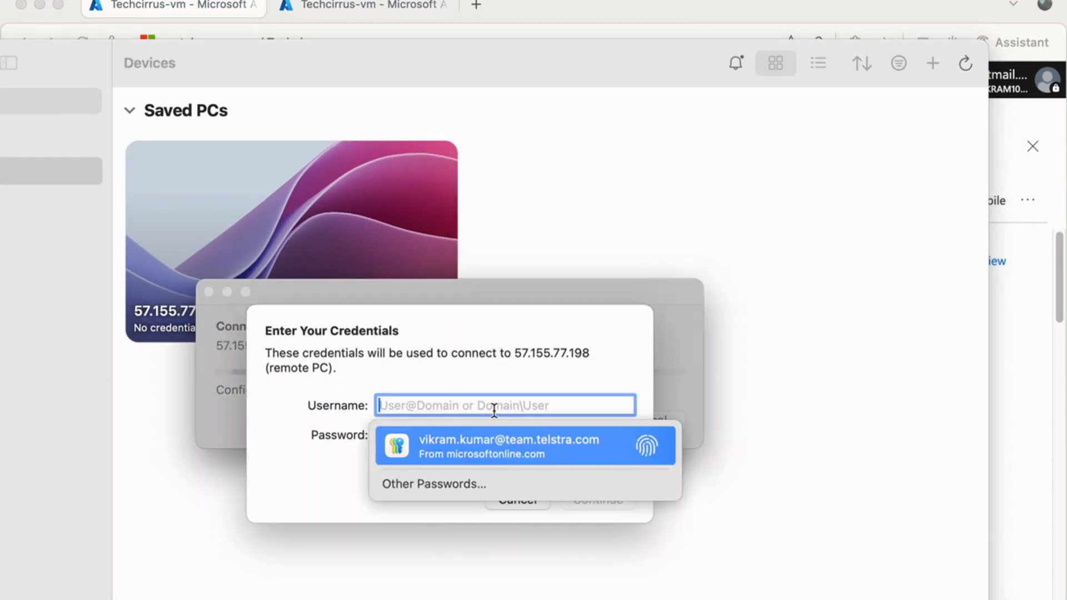
{"action": "type", "text": "Admin12345"}
{"action": "key", "text": "Tab"}
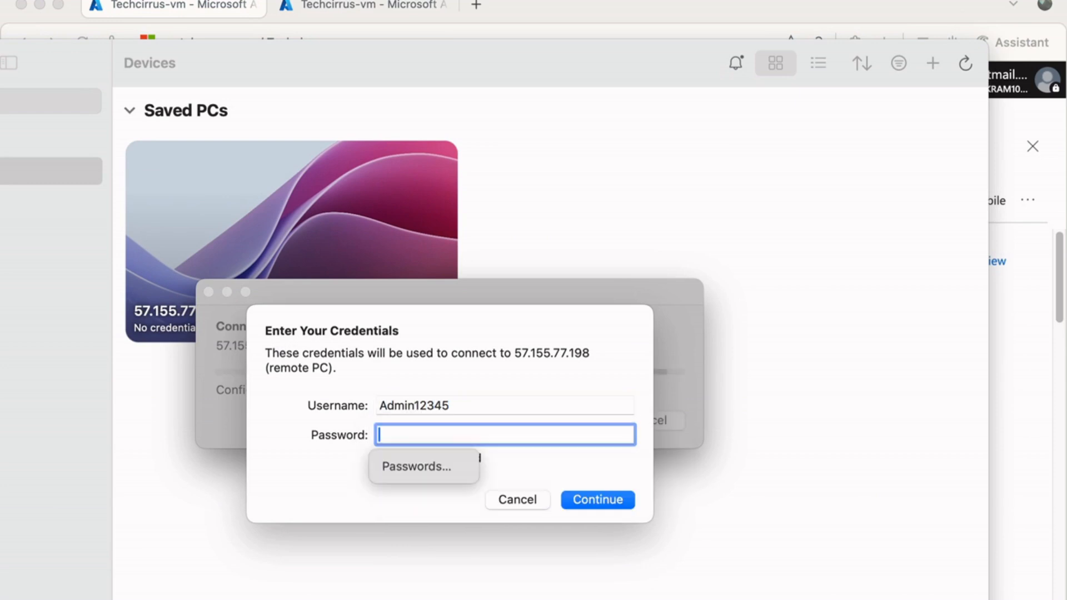
{"action": "left_click", "coordinate": [393, 409]}
{"action": "key", "text": "Left"}
{"action": "key", "text": "BackSpace"}
{"action": "type", "text": "a"}
{"action": "key", "text": "Tab"}
{"action": "type", "text": "*************"}
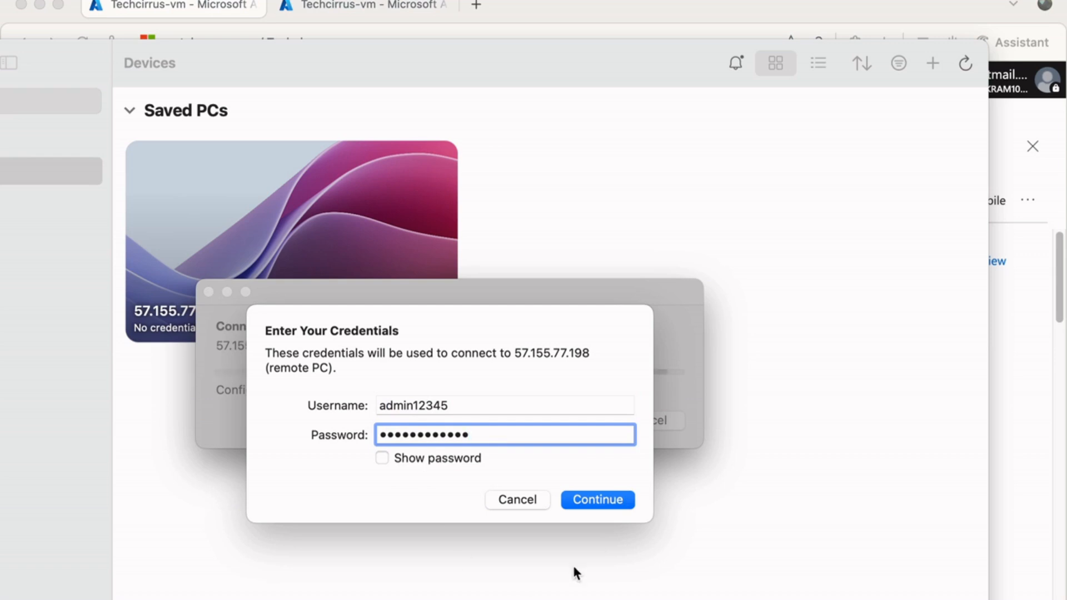
{"action": "left_click", "coordinate": [608, 499]}
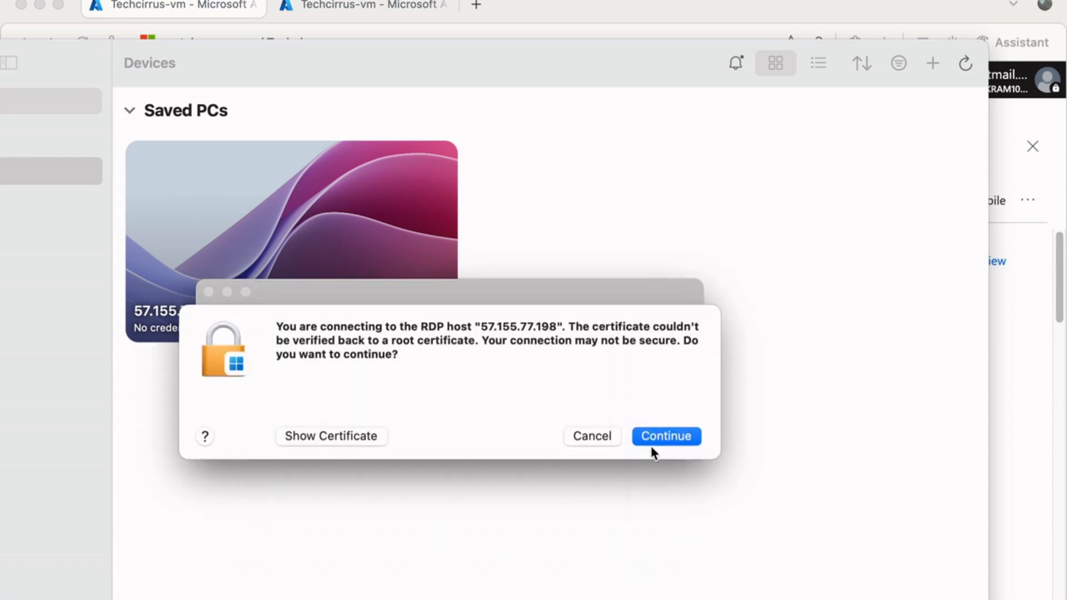
{"action": "left_click", "coordinate": [648, 436]}
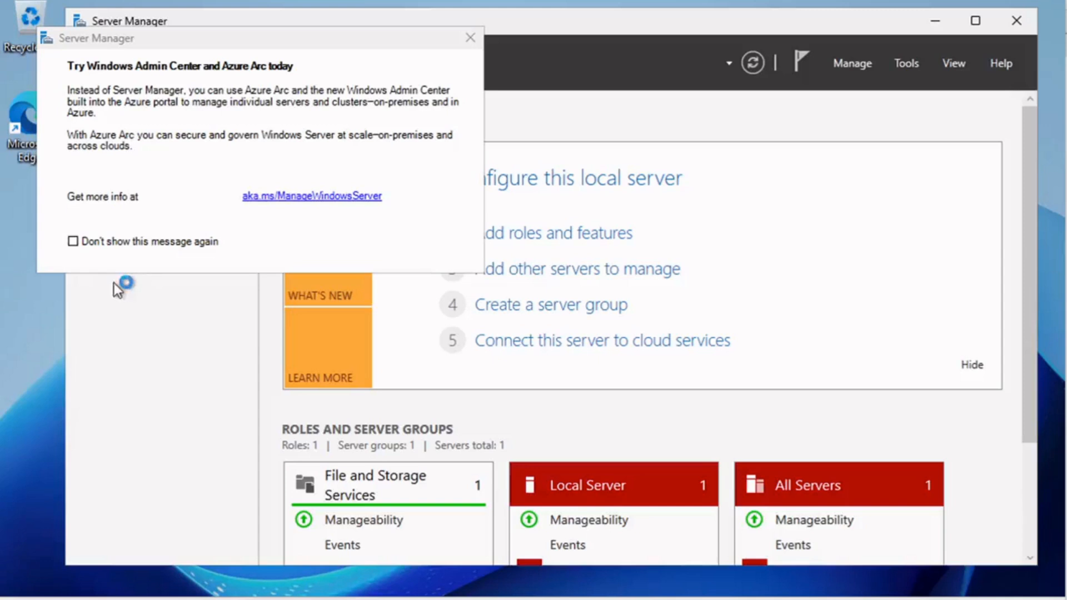
Permanently dismiss the Admin Center notice and view the Local Server properties.
{"action": "left_click", "coordinate": [73, 241]}
{"action": "left_click", "coordinate": [471, 39]}
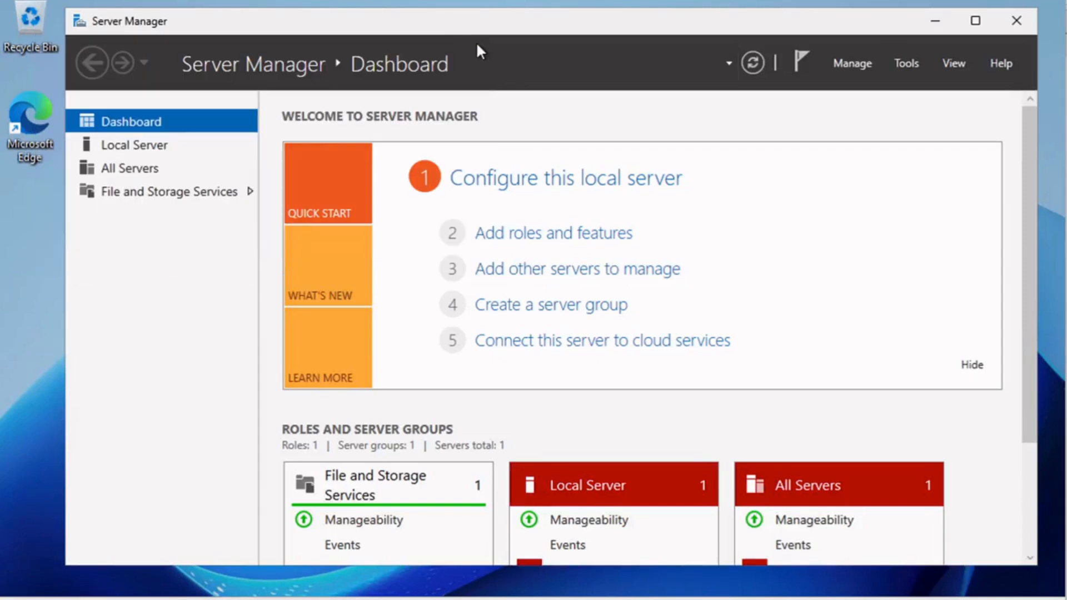
{"action": "left_click", "coordinate": [131, 145]}
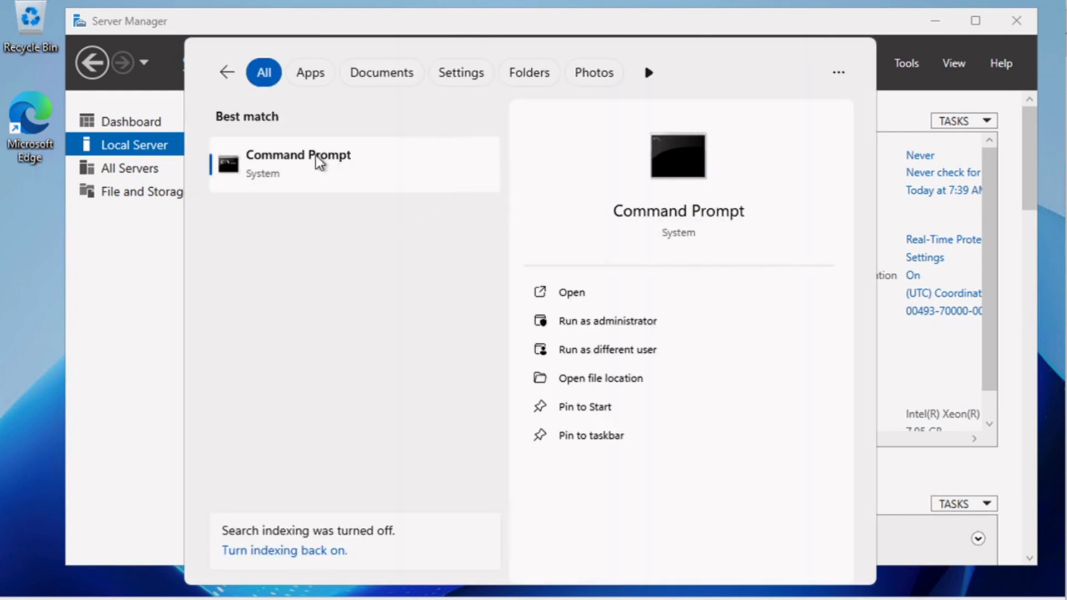
Run ipconfig in an administrator Command Prompt.
{"action": "left_click", "coordinate": [317, 162]}
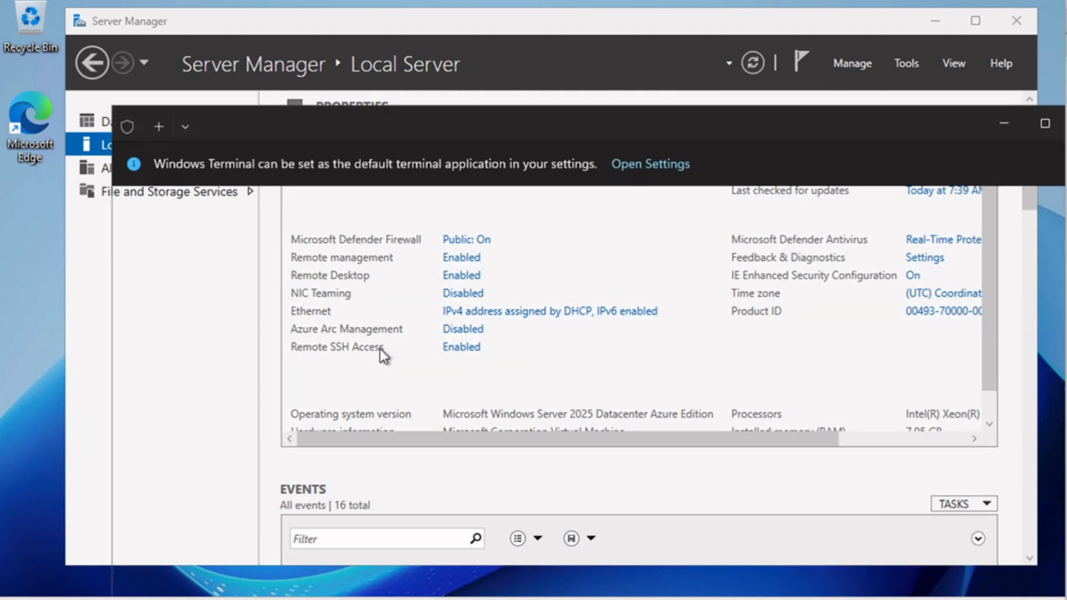
{"action": "type", "text": "ipconfig"}
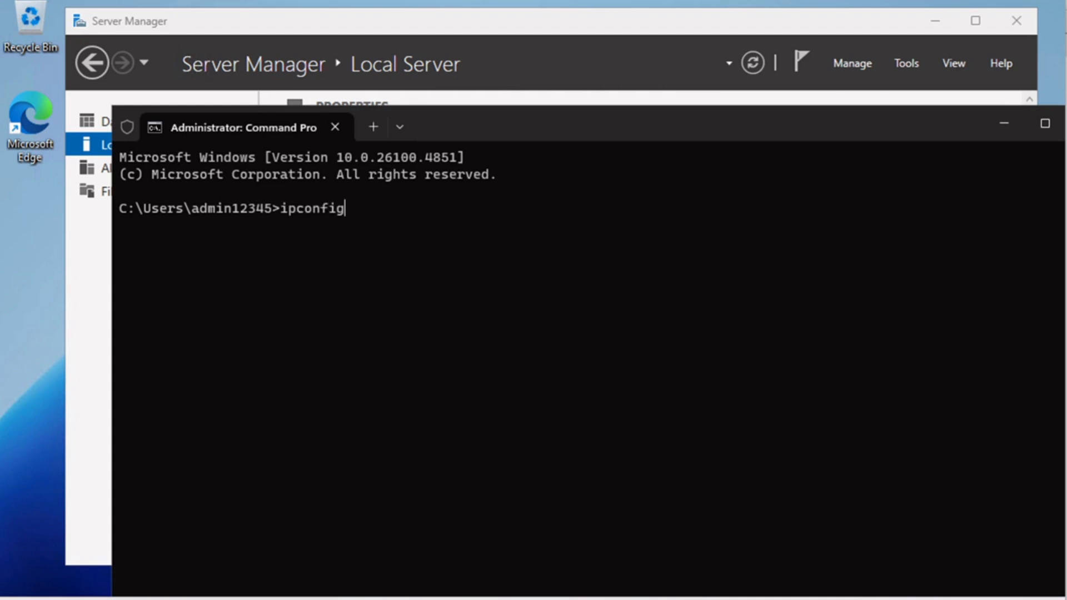
{"action": "key", "text": "Return"}
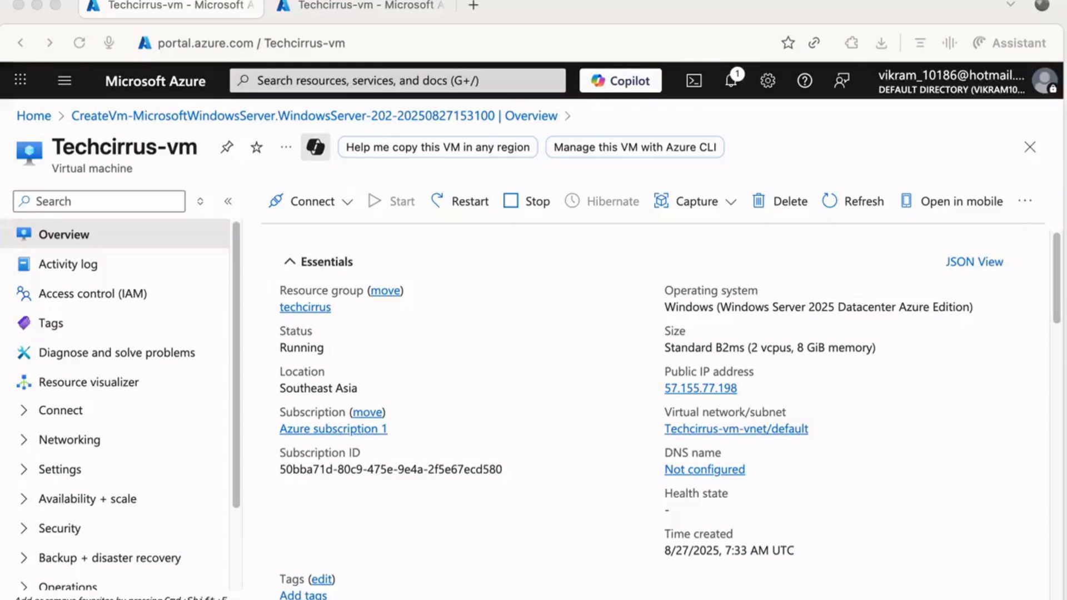
Return to the Azure portal and dismiss the popup over the 'storage account' Marketplace results.
{"action": "left_click", "coordinate": [1059, 283]}
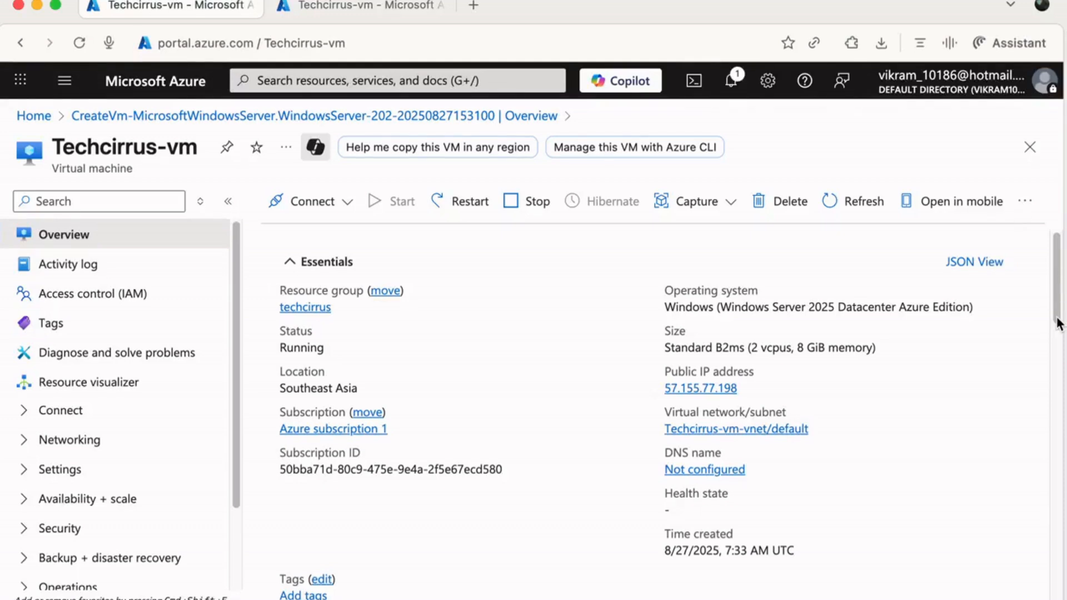
{"action": "left_click_drag", "start_coordinate": [1058, 275], "coordinate": [1062, 403]}
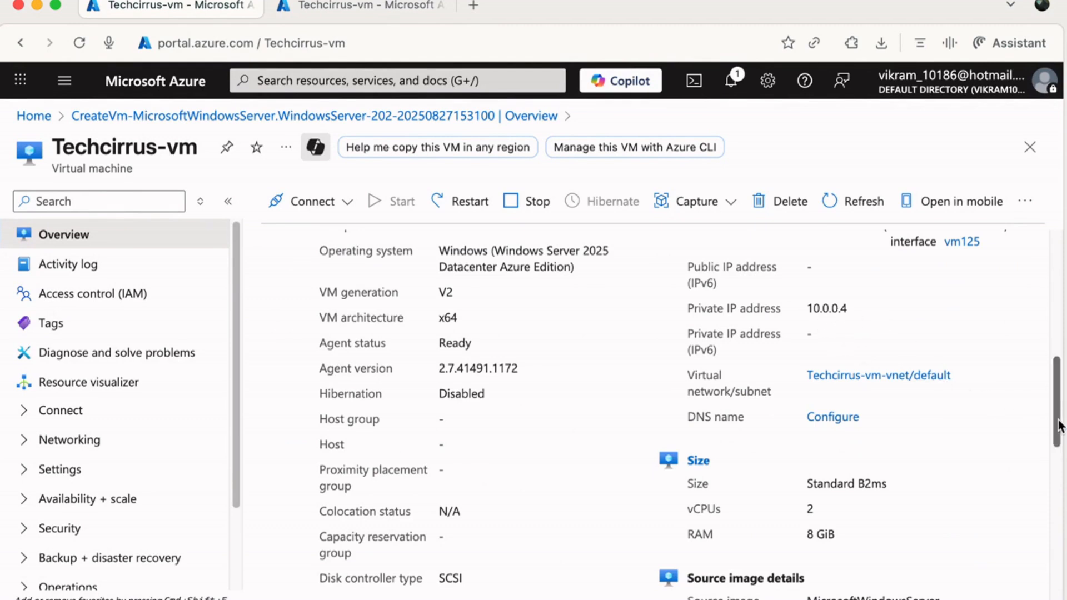
{"action": "scroll", "coordinate": [1058, 425], "scroll_direction": "up", "scroll_amount": 10}
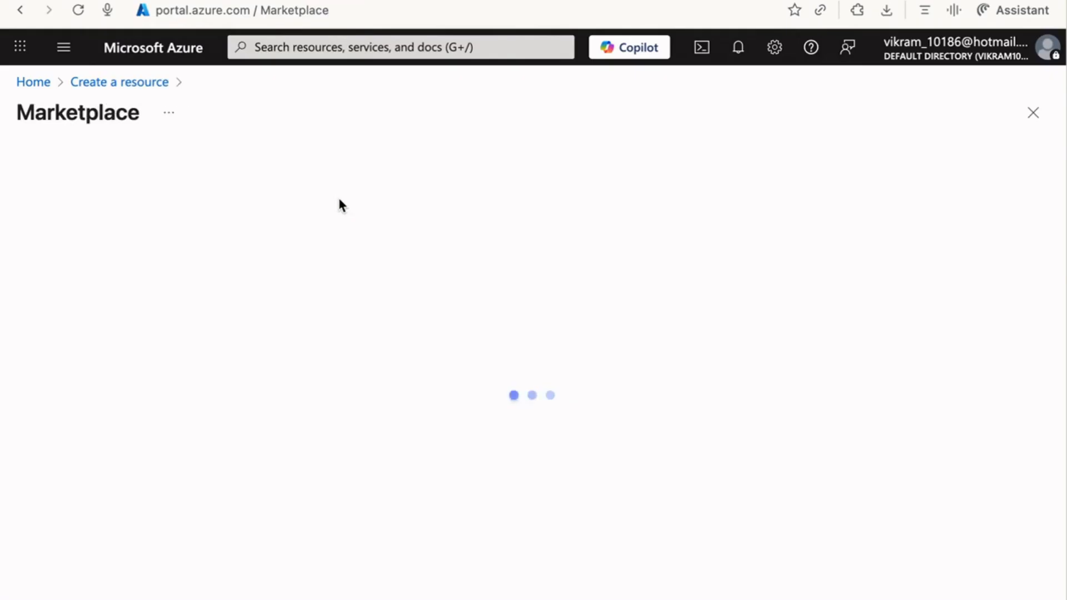
{"action": "left_click", "coordinate": [243, 443]}
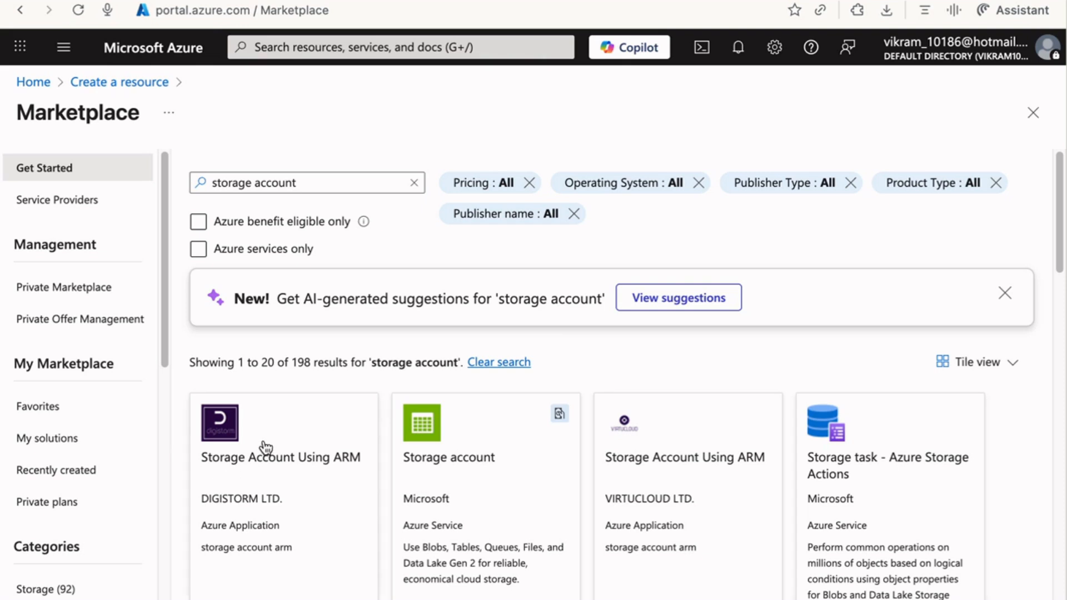
Start a Marketplace storage account in a new resource group named techcirrus.
{"action": "left_click_drag", "start_coordinate": [1060, 229], "coordinate": [1058, 263]}
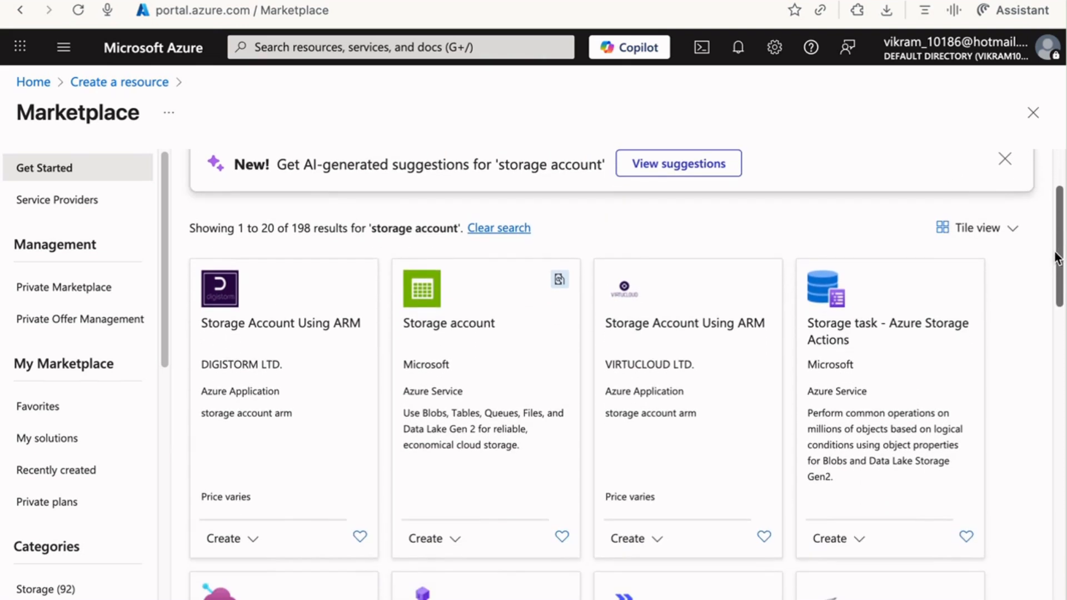
{"action": "left_click", "coordinate": [417, 365]}
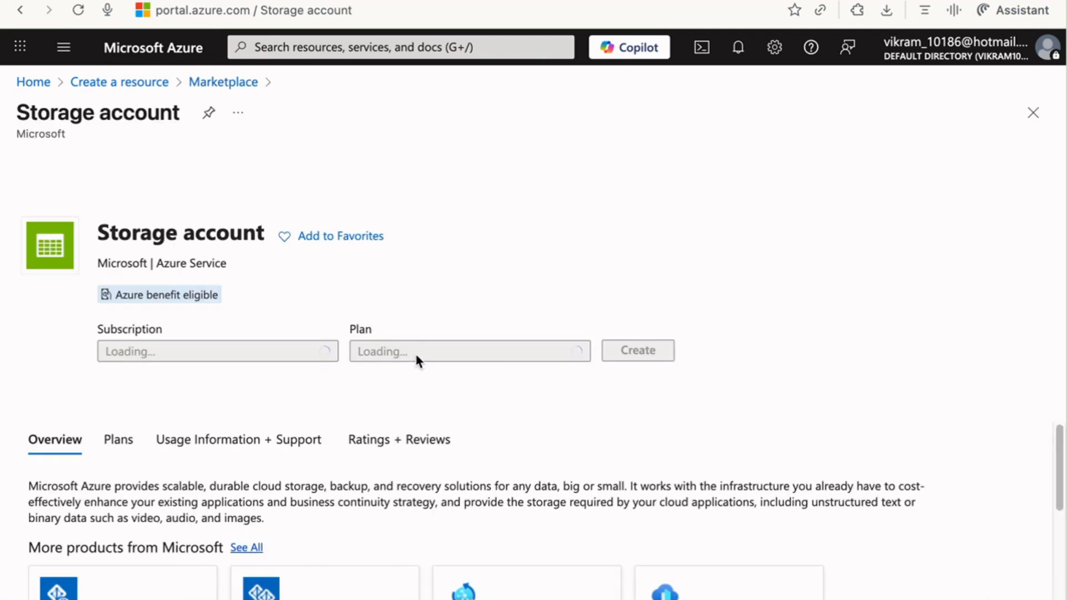
{"action": "left_click", "coordinate": [637, 380]}
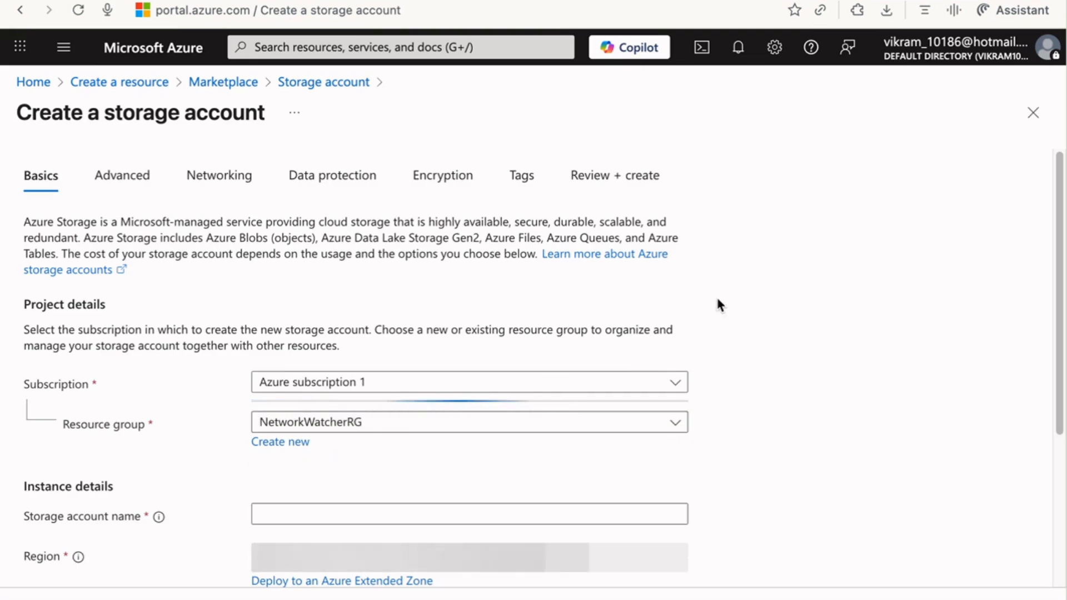
{"action": "left_click_drag", "start_coordinate": [1062, 238], "coordinate": [1058, 309]}
{"action": "left_click", "coordinate": [299, 335]}
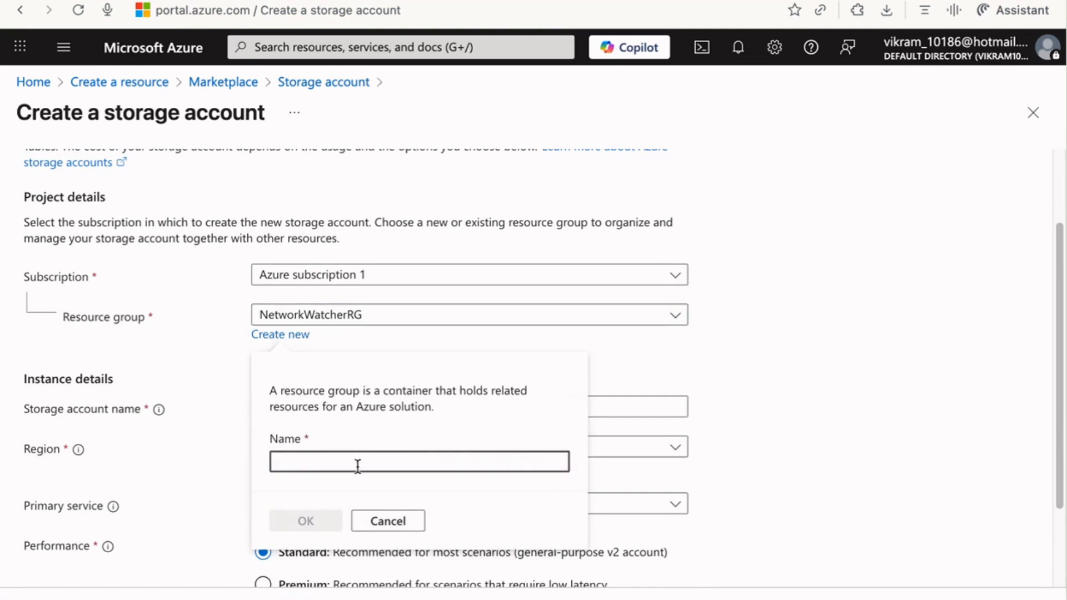
{"action": "type", "text": "techcirrus"}
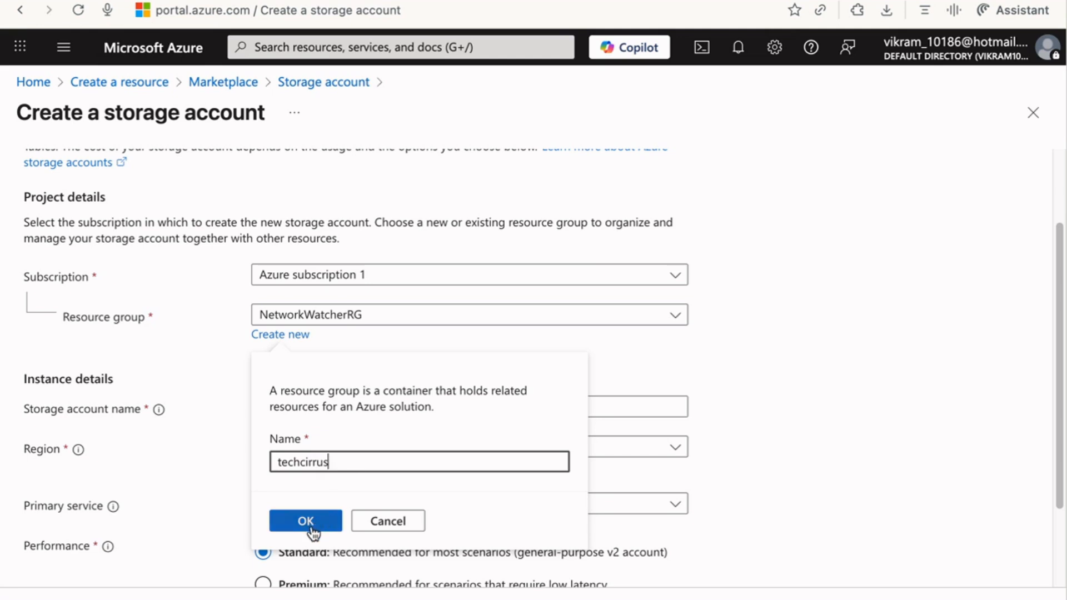
{"action": "left_click", "coordinate": [306, 521]}
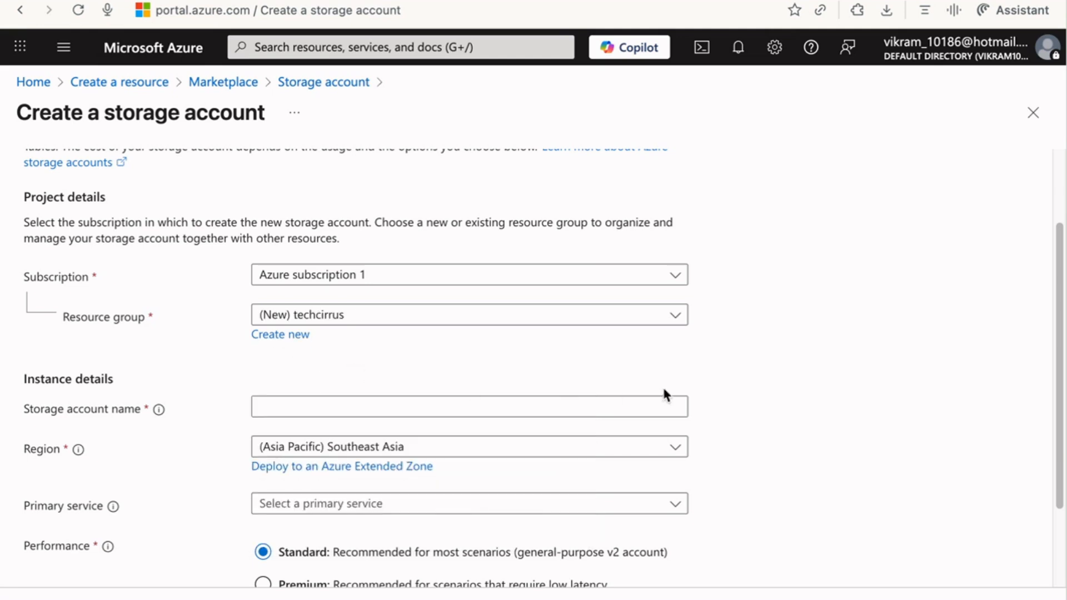
Name the account techcirrusstor with Blob Storage as primary service and locally-redundant storage.
{"action": "left_click_drag", "start_coordinate": [1061, 349], "coordinate": [1051, 412]}
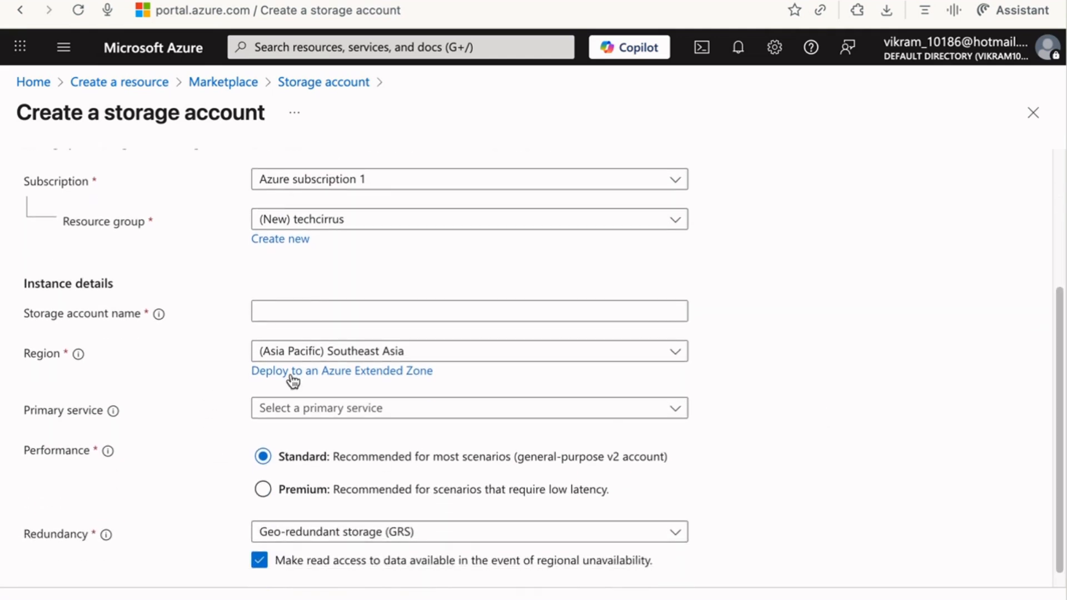
{"action": "left_click", "coordinate": [306, 314]}
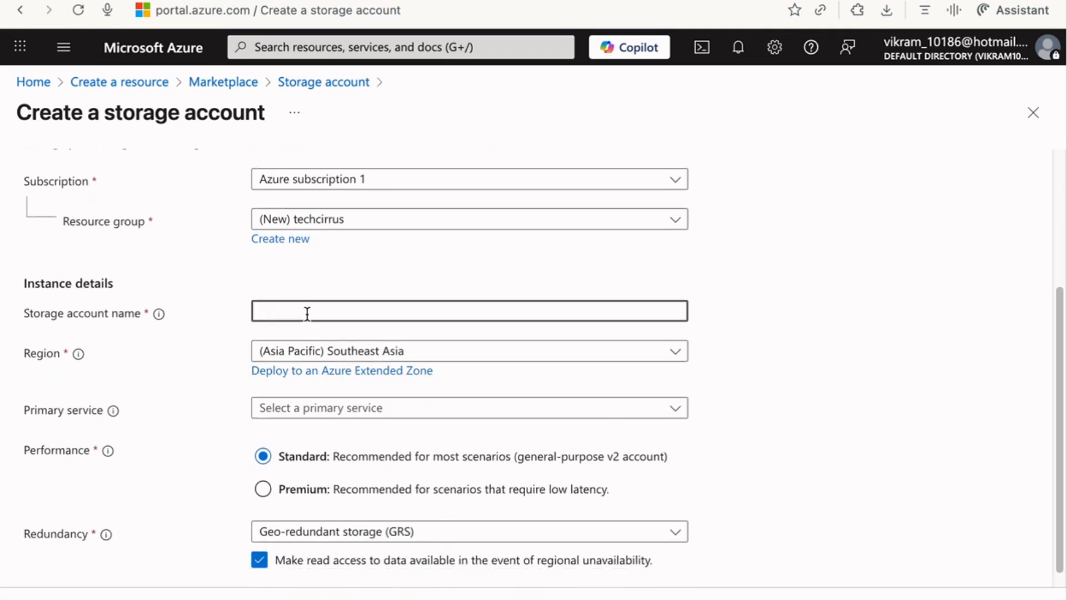
{"action": "type", "text": "tech"}
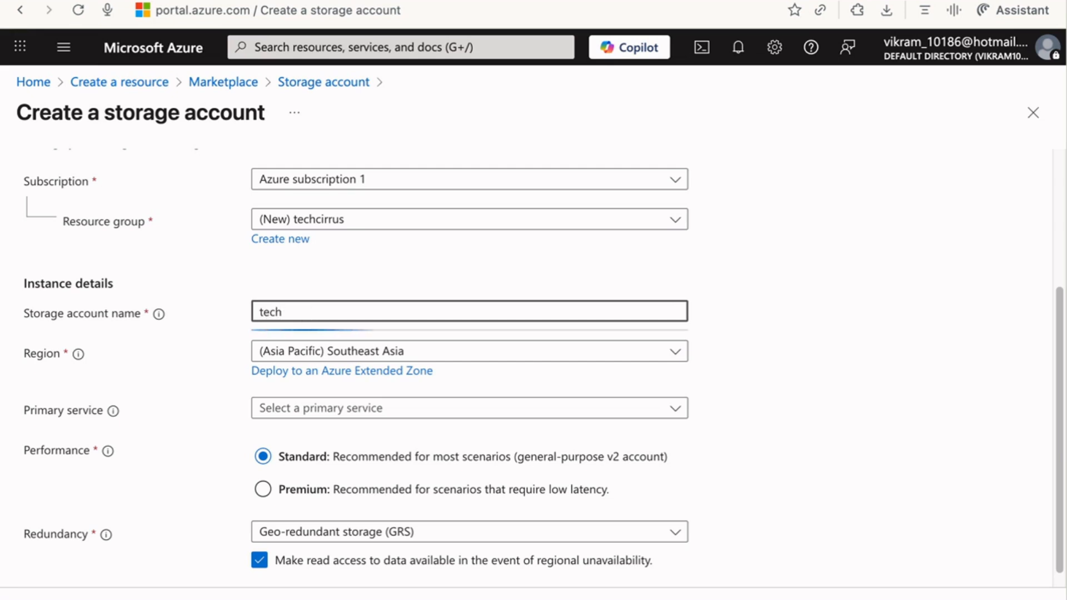
{"action": "type", "text": "cirrusstor"}
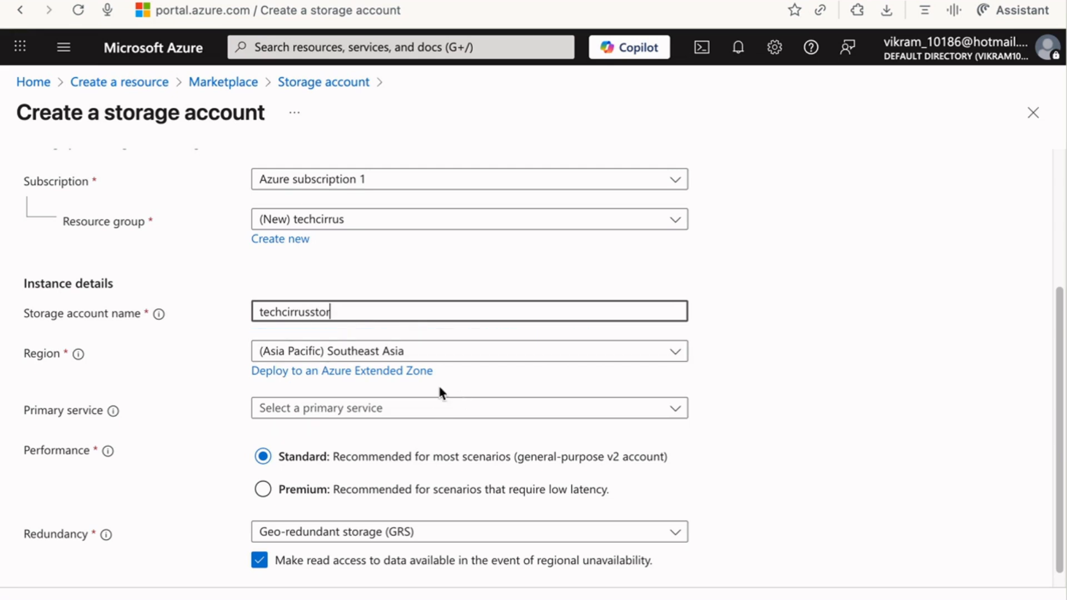
{"action": "left_click", "coordinate": [387, 411]}
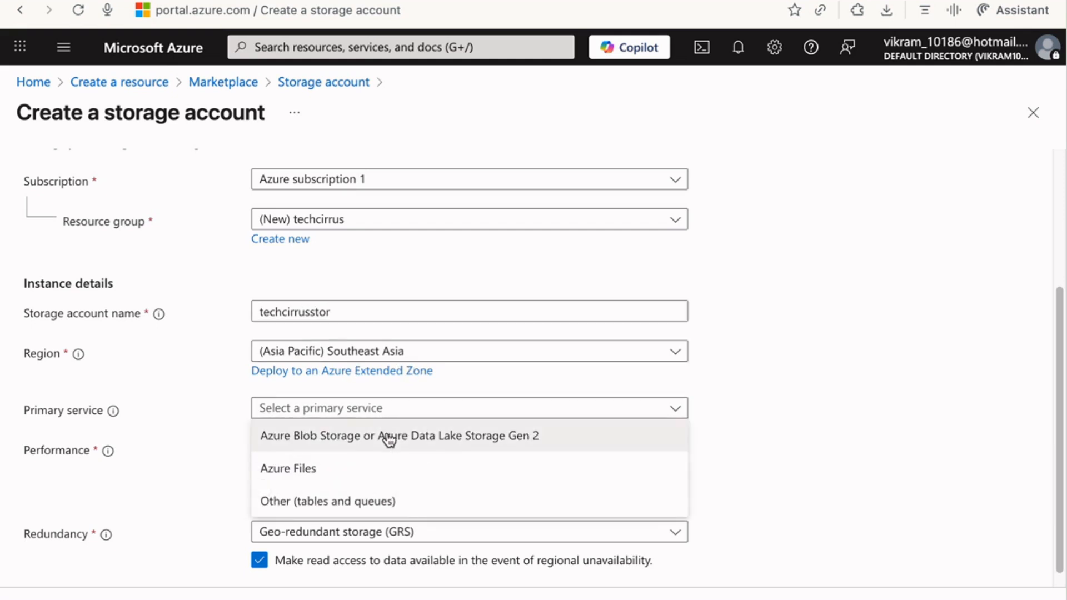
{"action": "left_click", "coordinate": [388, 436]}
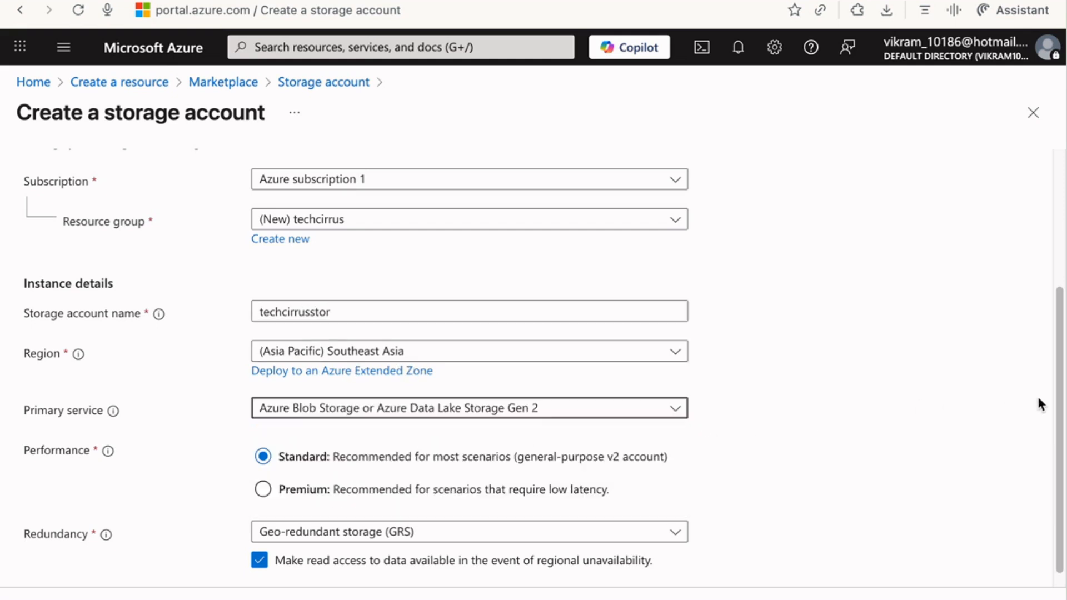
{"action": "scroll", "coordinate": [1059, 398], "scroll_direction": "down", "scroll_amount": 1}
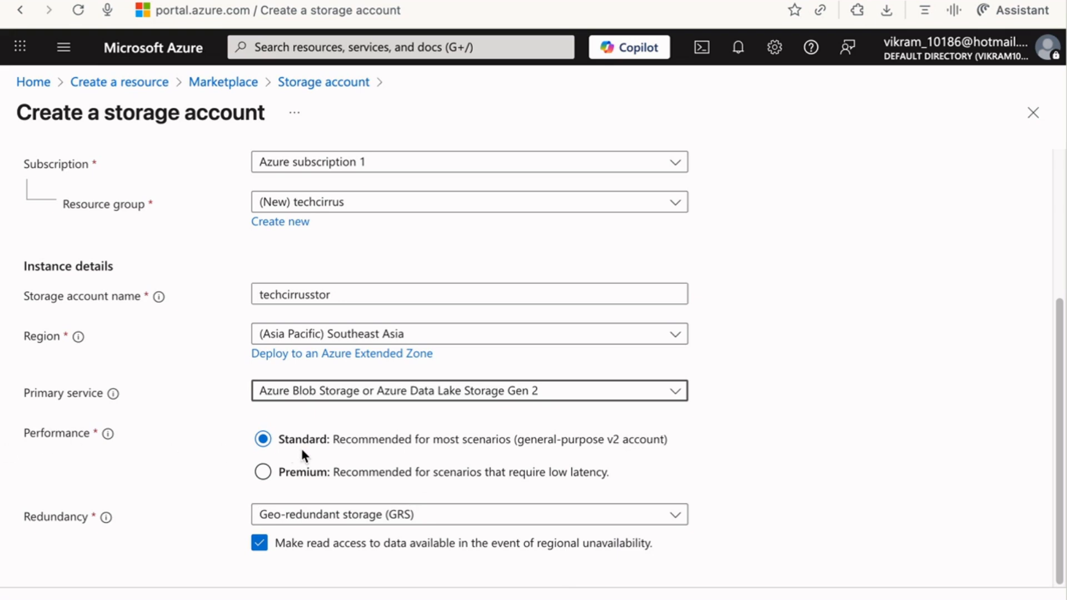
{"action": "left_click", "coordinate": [388, 517]}
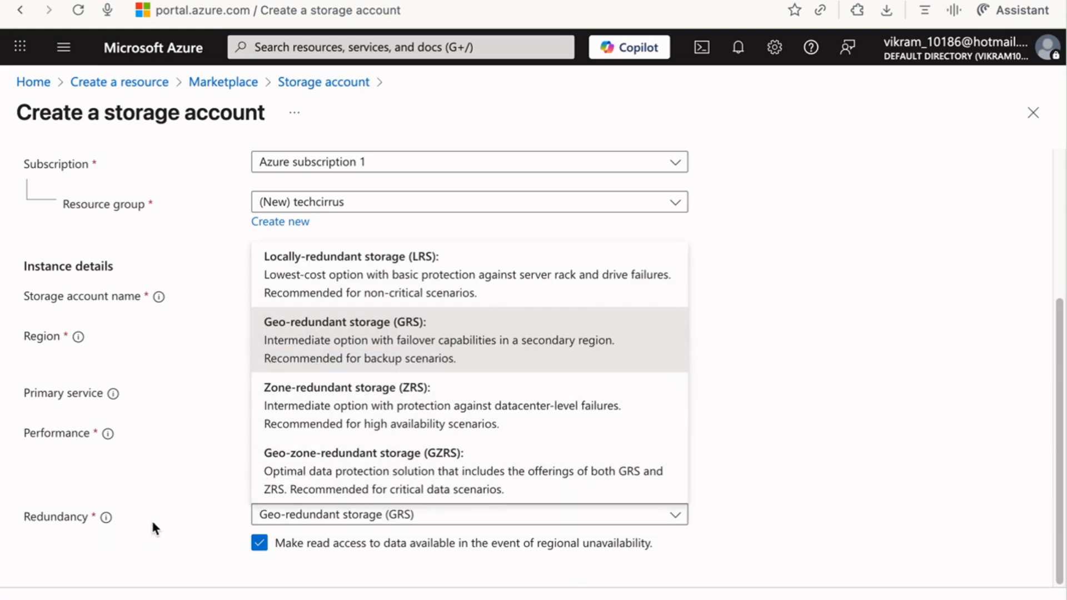
{"action": "left_click", "coordinate": [335, 276]}
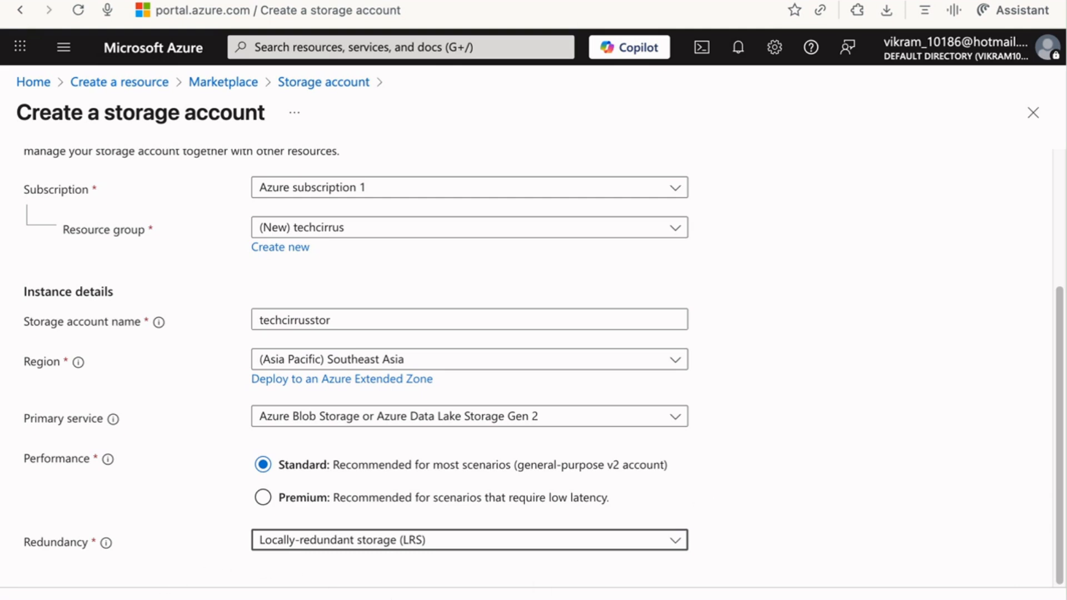
{"action": "left_click", "coordinate": [136, 599]}
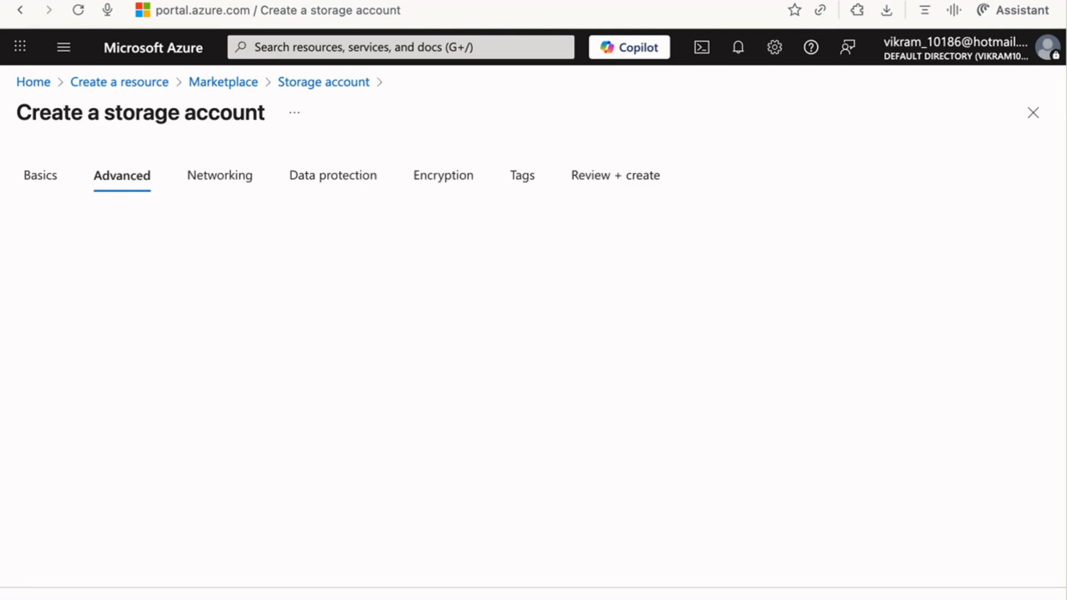
Create the techcirrusstor account and wait until its deployment is complete.
{"action": "left_click_drag", "start_coordinate": [1062, 307], "coordinate": [1056, 551]}
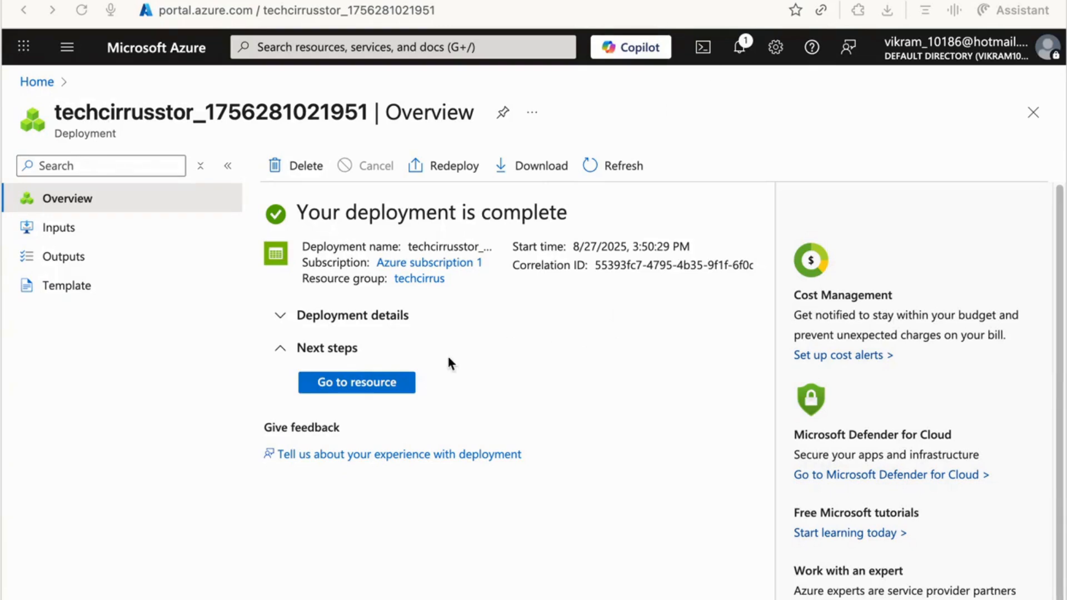
Add a container named techcirruscontainer under techcirrusstor's Data storage > Containers.
{"action": "left_click", "coordinate": [356, 385]}
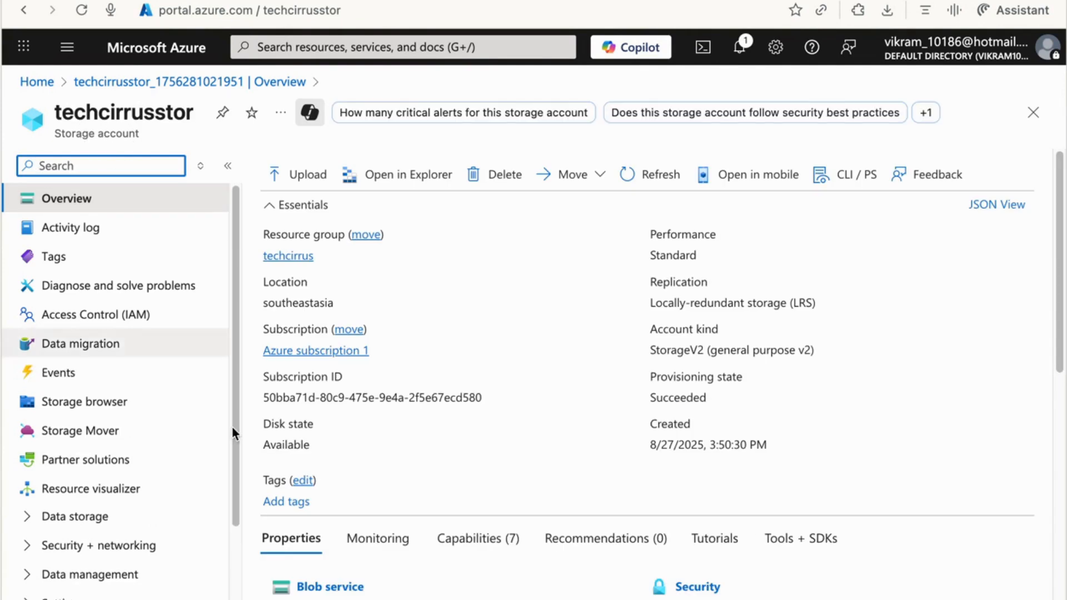
{"action": "left_click_drag", "start_coordinate": [239, 333], "coordinate": [234, 424]}
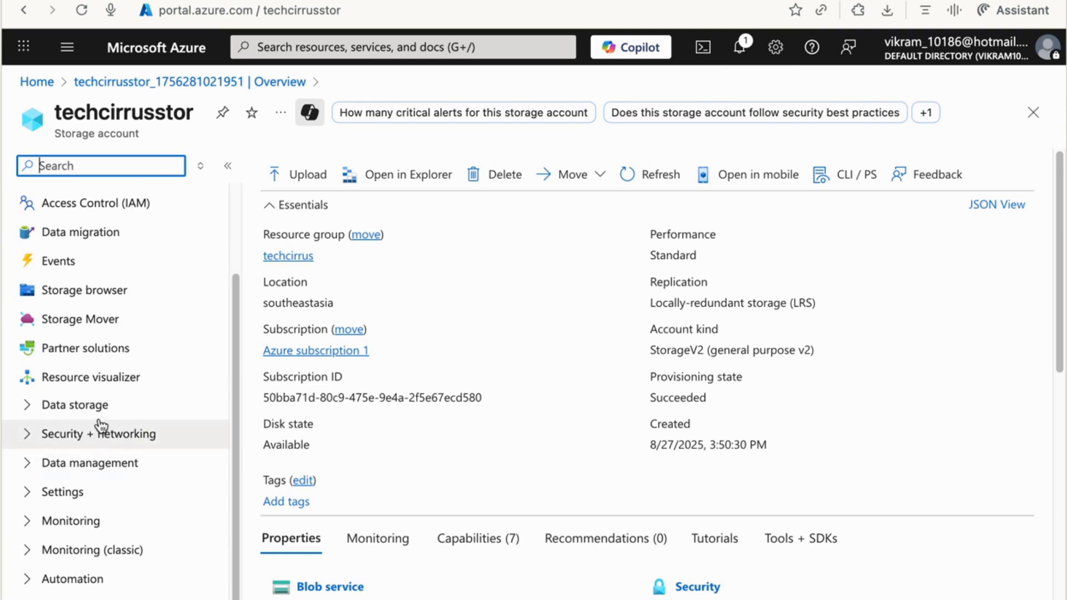
{"action": "left_click", "coordinate": [67, 408]}
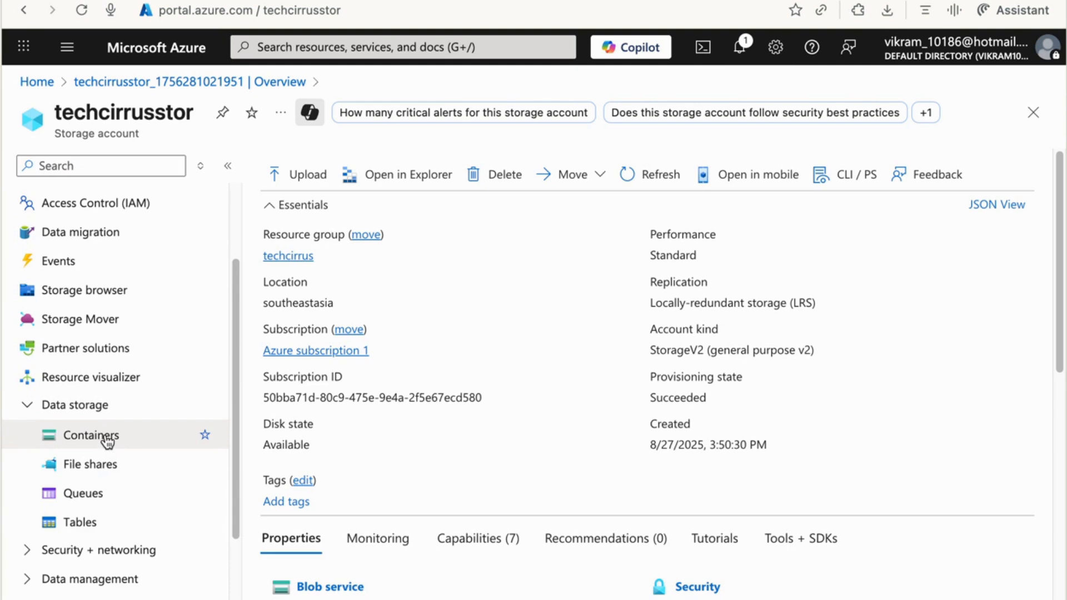
{"action": "left_click", "coordinate": [107, 439]}
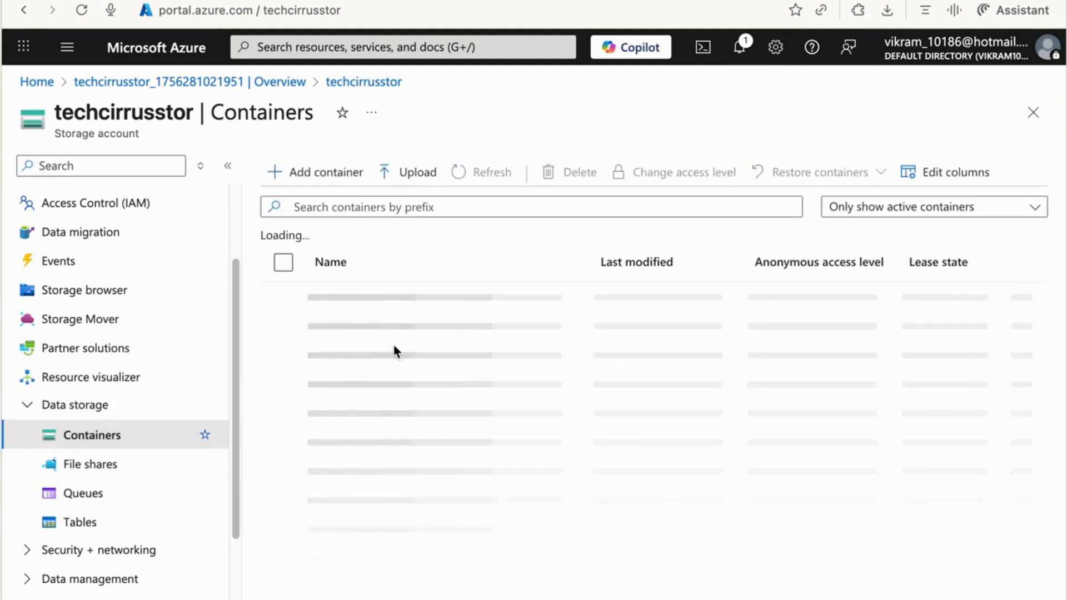
{"action": "left_click", "coordinate": [335, 179]}
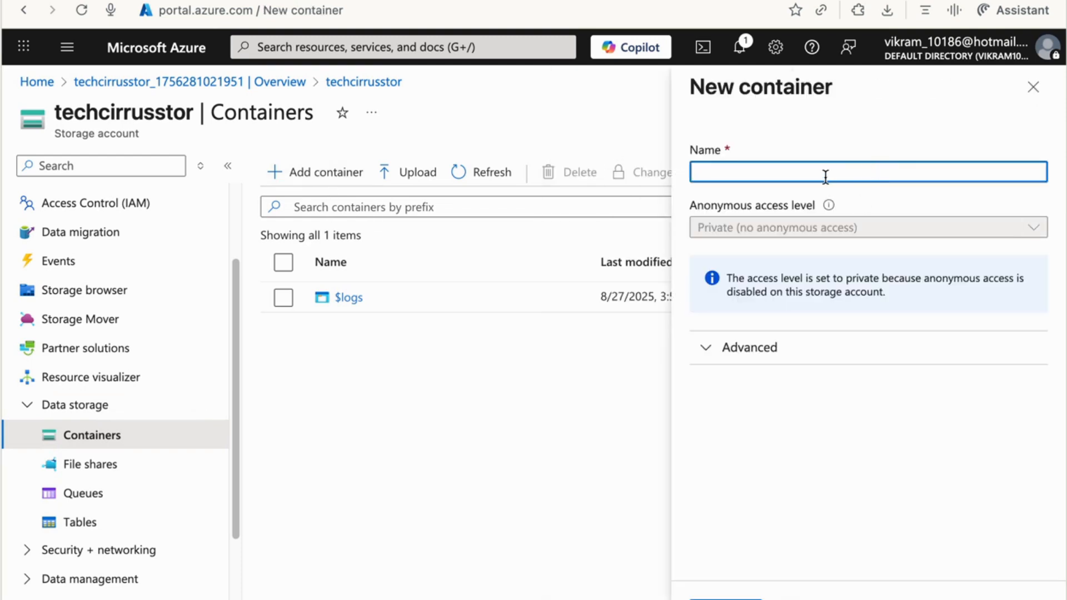
{"action": "type", "text": "techcirruscontainer"}
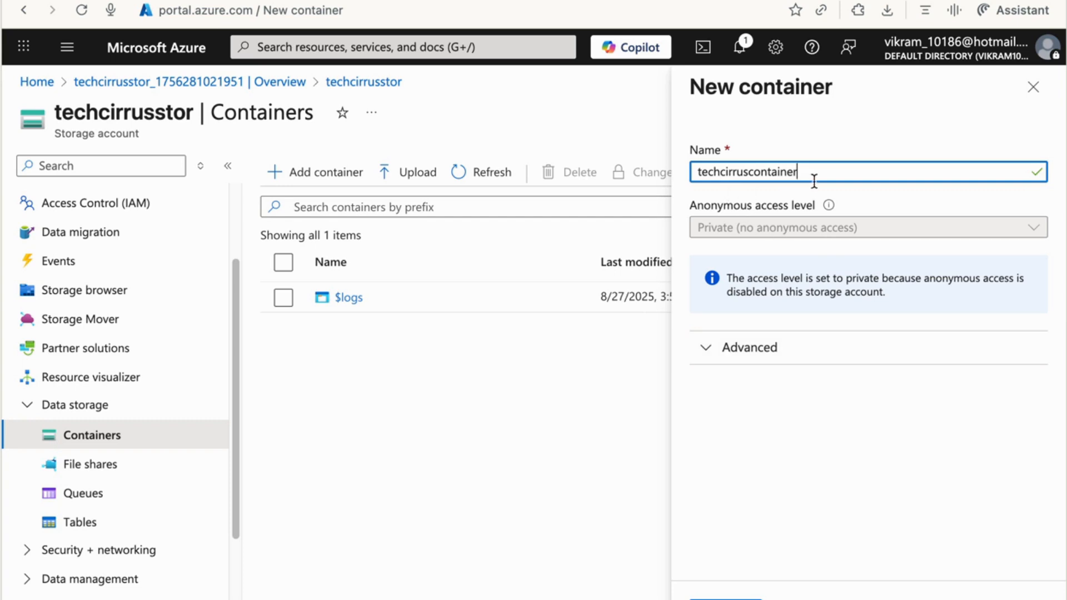
{"action": "left_click", "coordinate": [725, 599]}
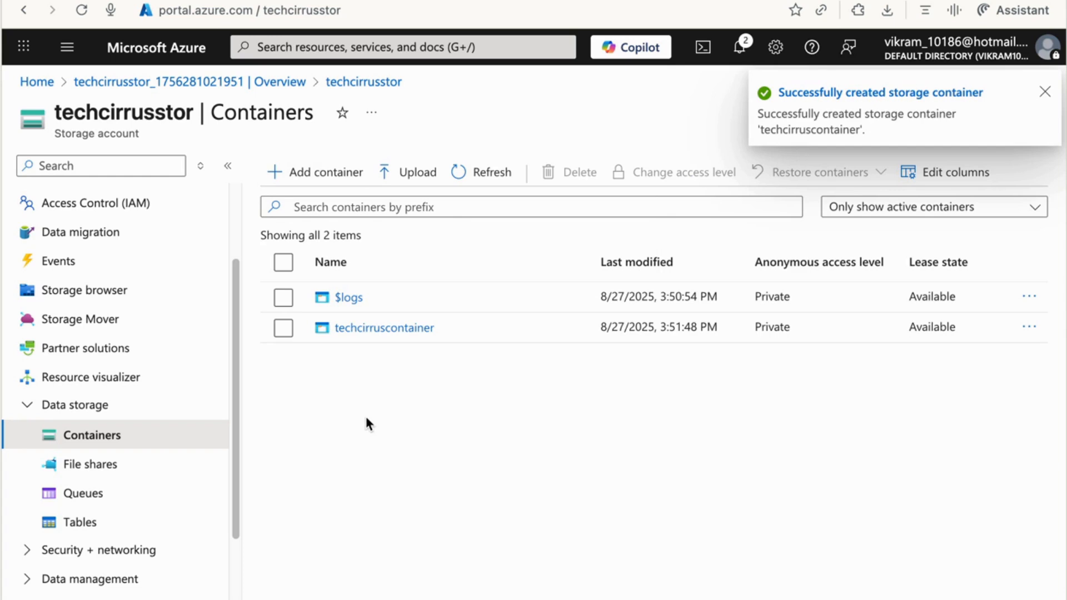
Open techcirruscontainer and begin a blob upload.
{"action": "left_click", "coordinate": [385, 327]}
{"action": "left_click", "coordinate": [503, 522]}
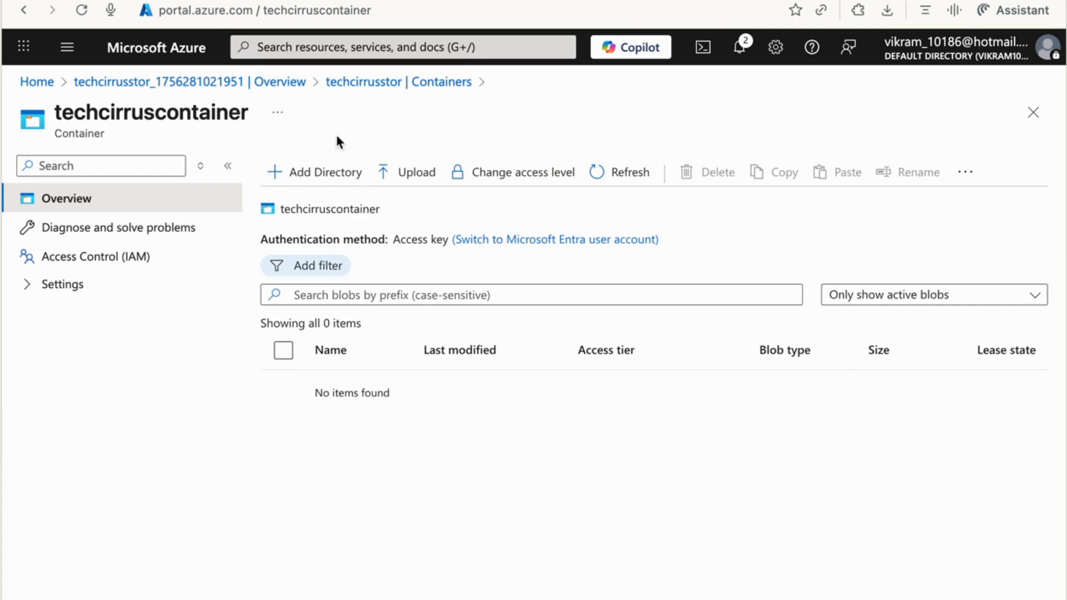
{"action": "left_click", "coordinate": [407, 183]}
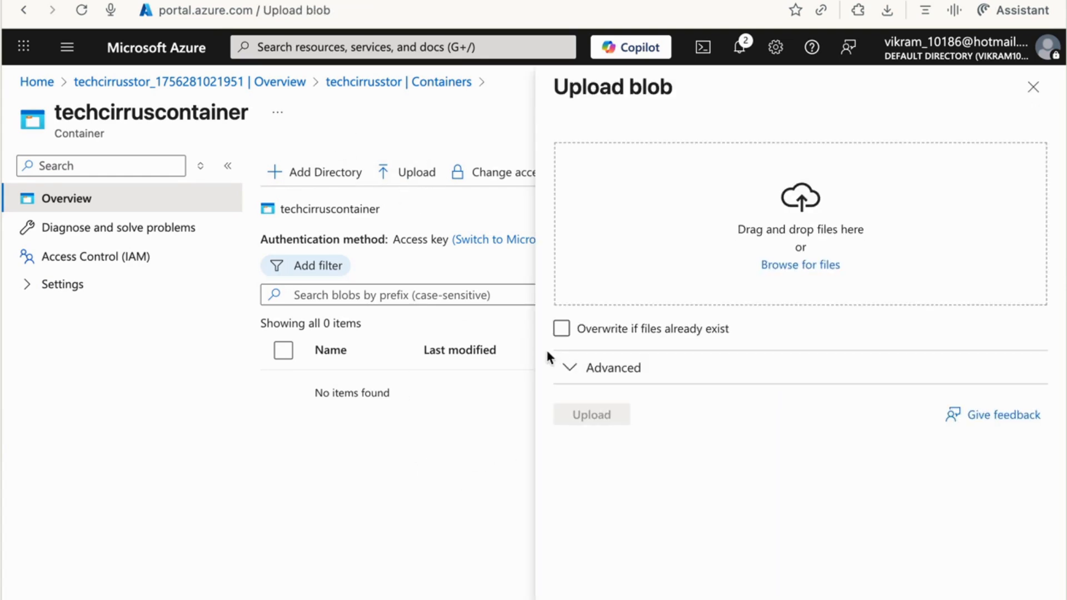
Pick TestFile.rtf from the Downloads folder and upload it to techcirruscontainer.
{"action": "left_click", "coordinate": [799, 267]}
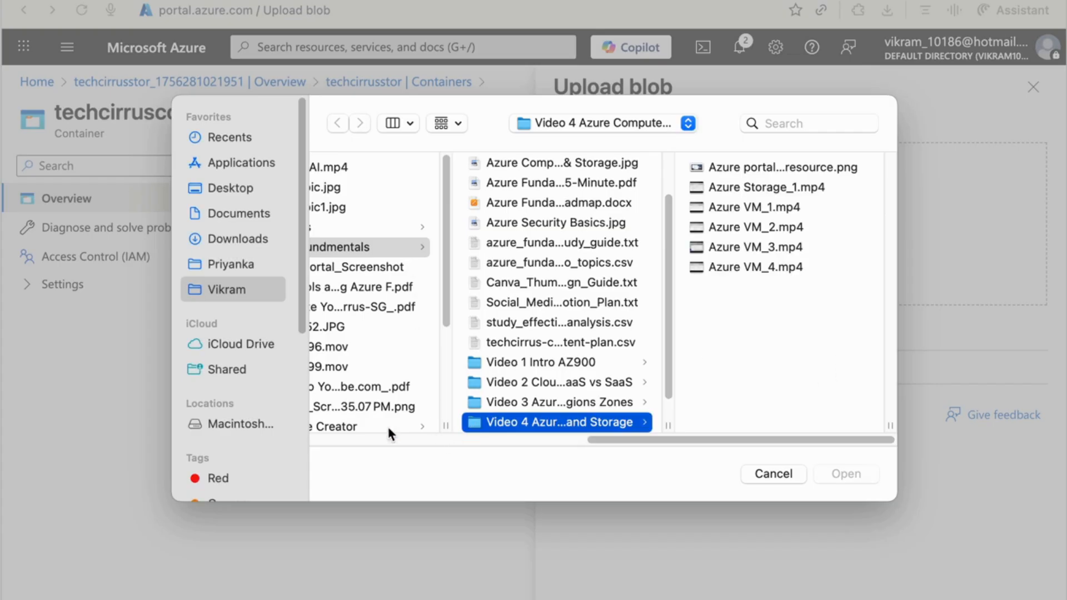
{"action": "left_click", "coordinate": [773, 474]}
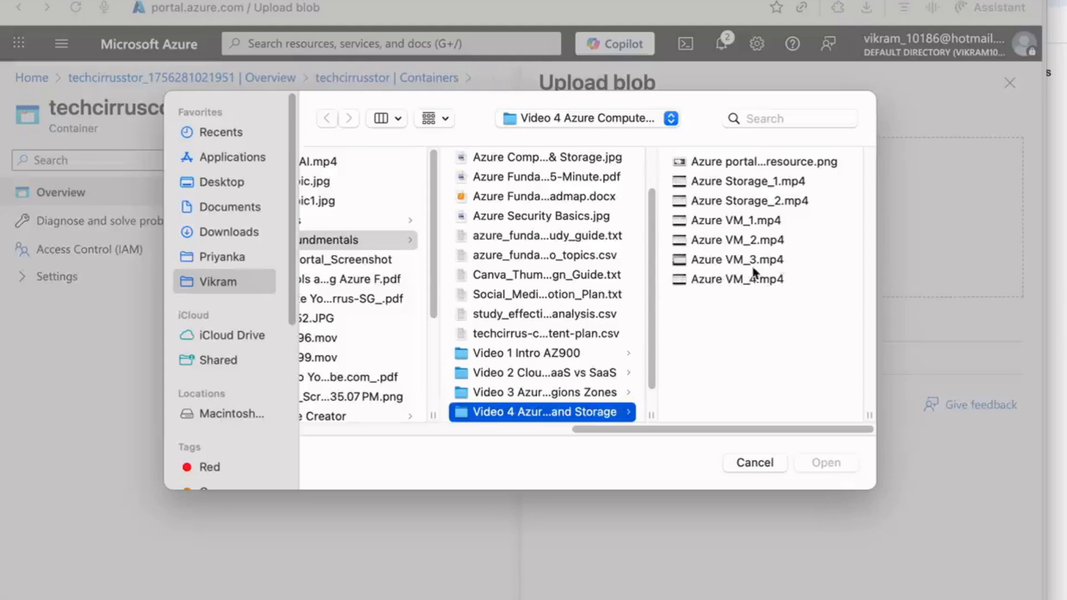
{"action": "left_click", "coordinate": [215, 231]}
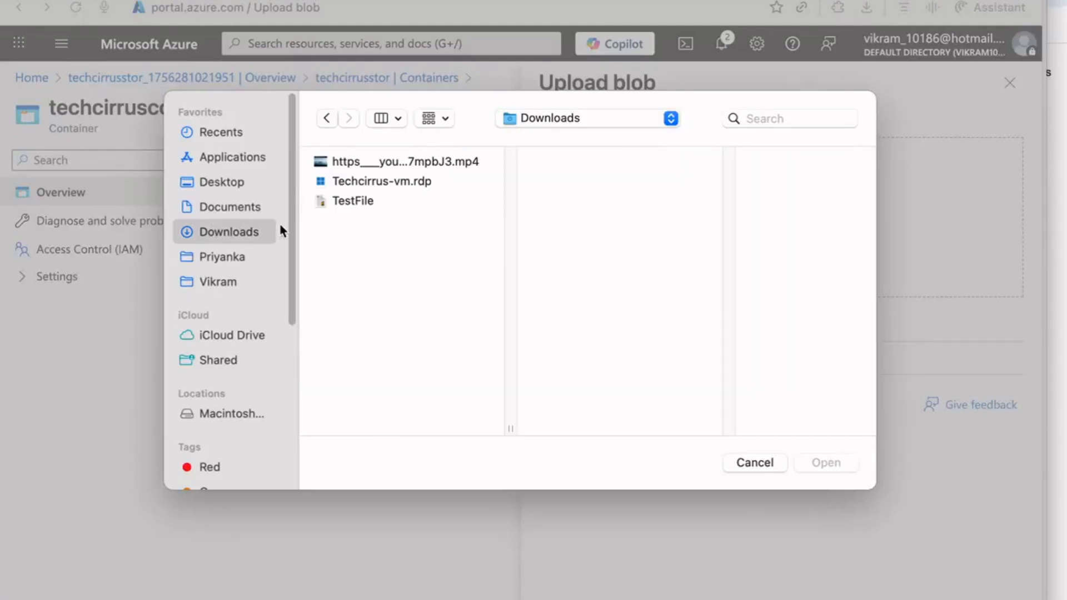
{"action": "left_click", "coordinate": [356, 207]}
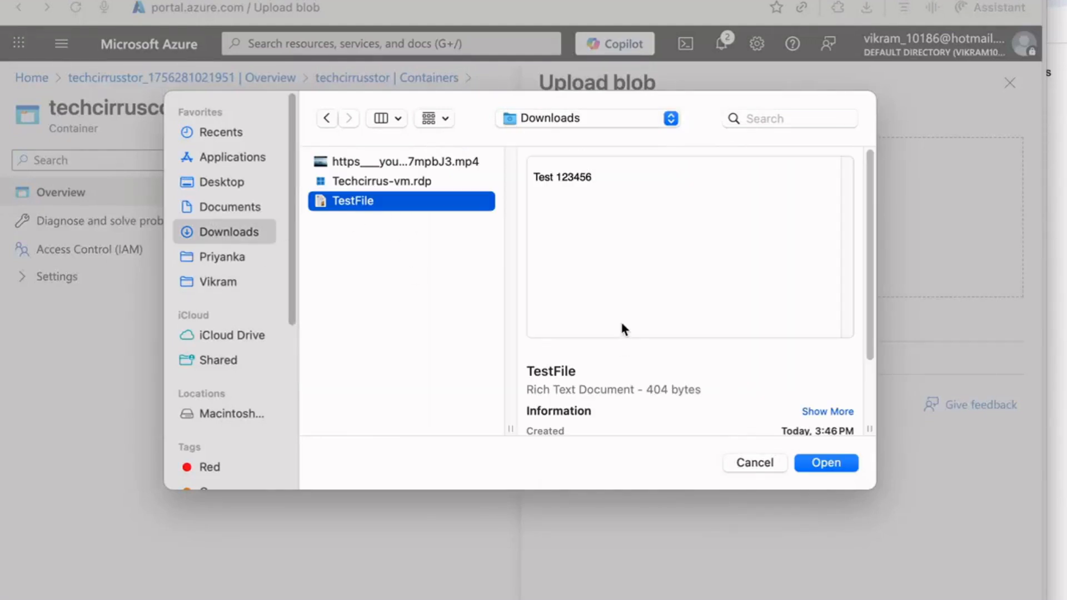
{"action": "left_click", "coordinate": [813, 463]}
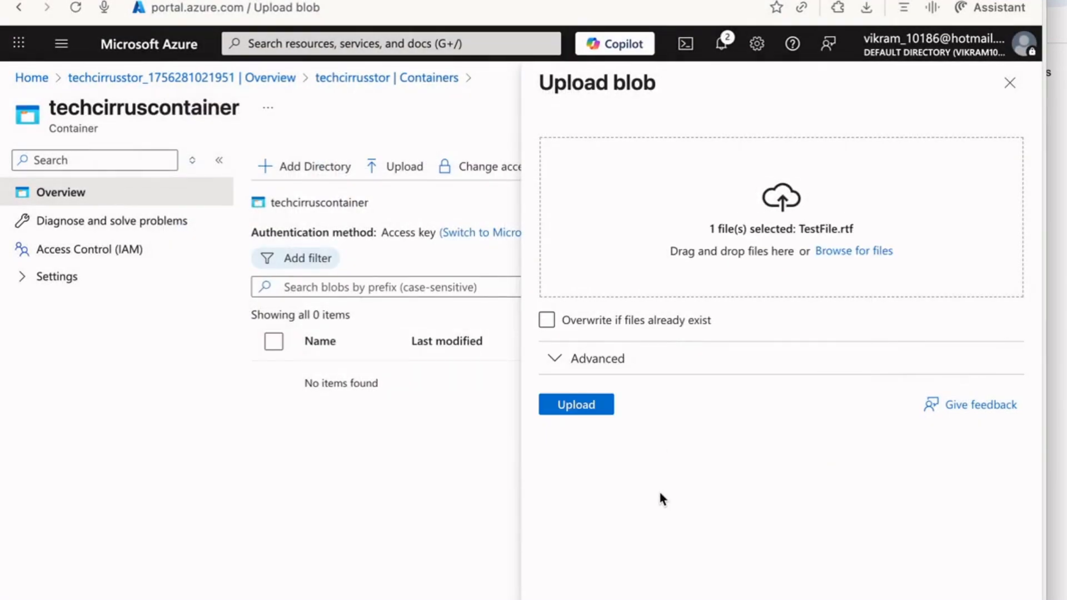
{"action": "left_click", "coordinate": [576, 406]}
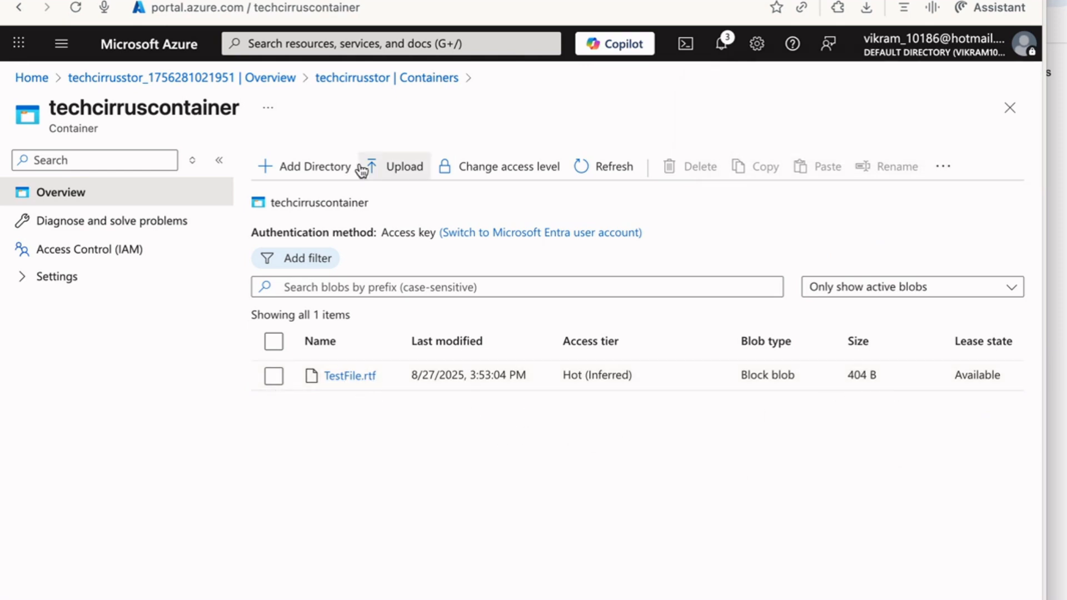
{"action": "left_click", "coordinate": [351, 379]}
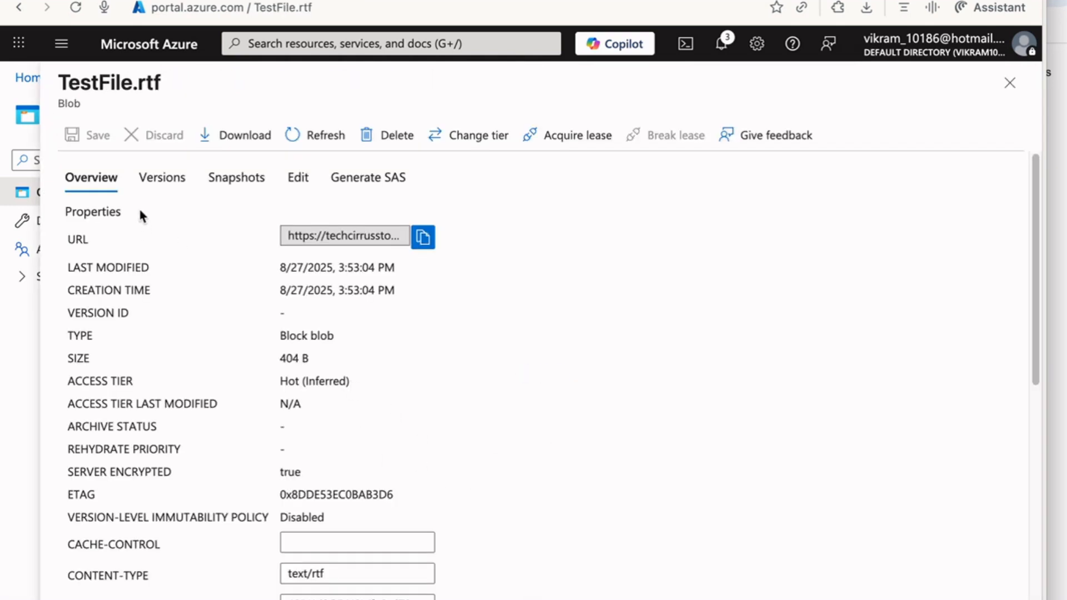
{"action": "scroll", "coordinate": [398, 378], "scroll_direction": "down", "scroll_amount": 2}
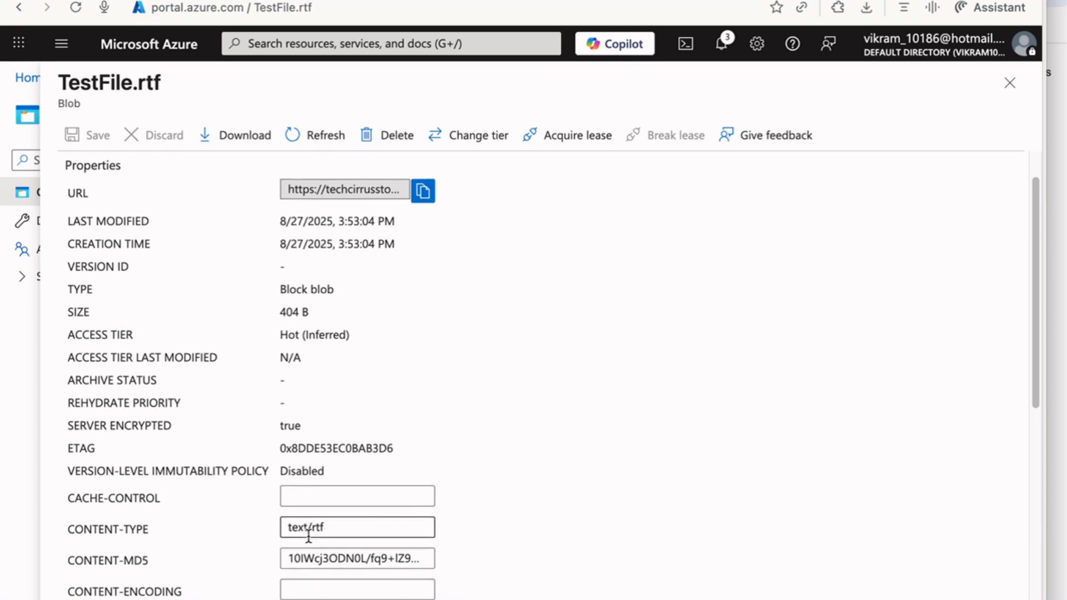
{"action": "scroll", "coordinate": [308, 533], "scroll_direction": "down", "scroll_amount": 10}
{"action": "scroll", "coordinate": [237, 389], "scroll_direction": "up", "scroll_amount": 12}
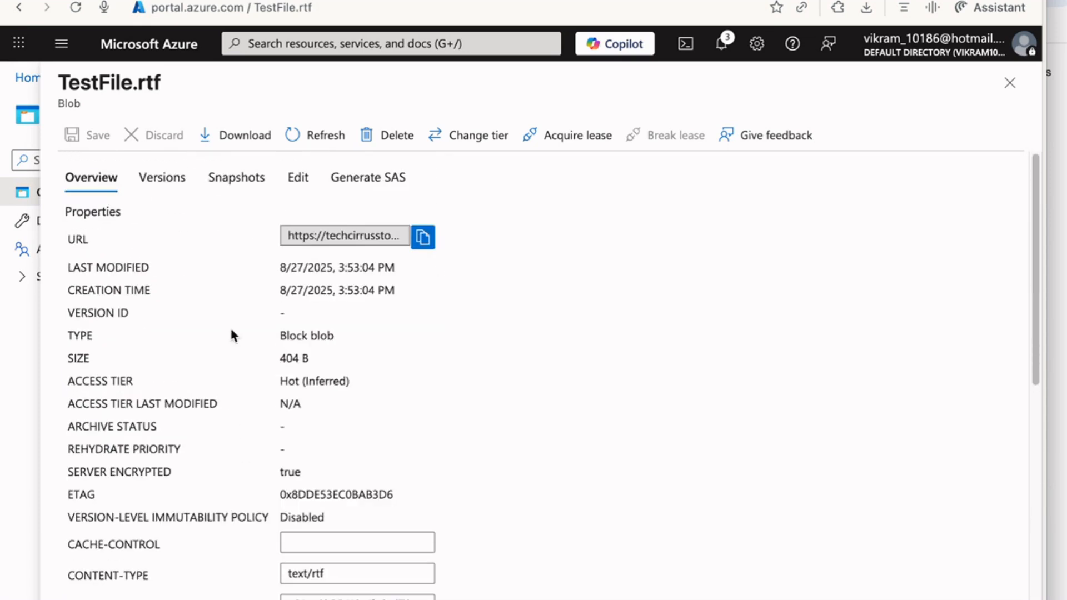
{"action": "left_click", "coordinate": [155, 175]}
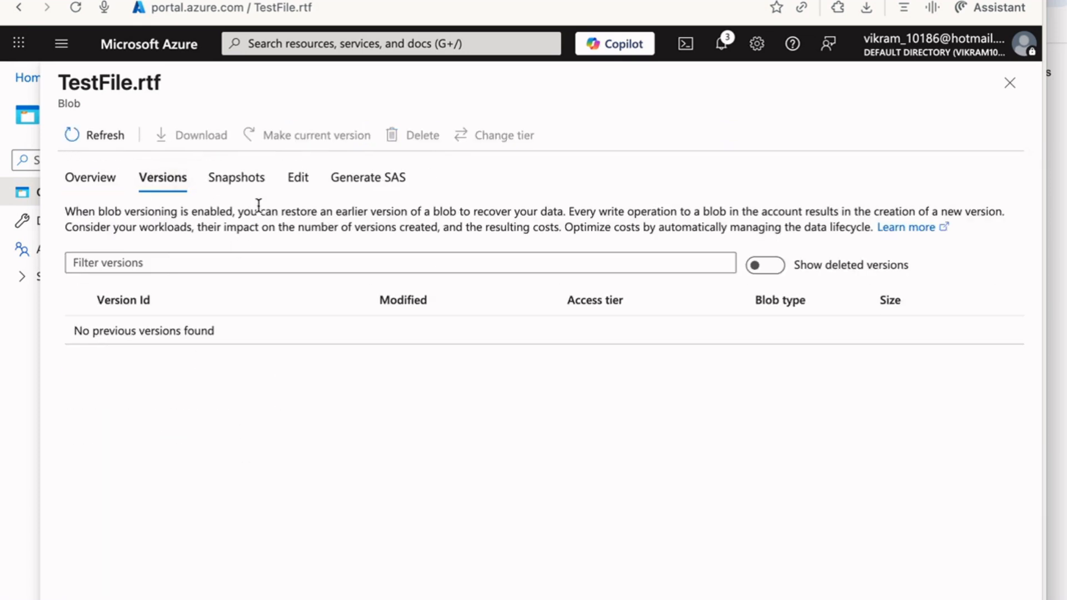
{"action": "left_click", "coordinate": [244, 189]}
{"action": "left_click", "coordinate": [300, 186]}
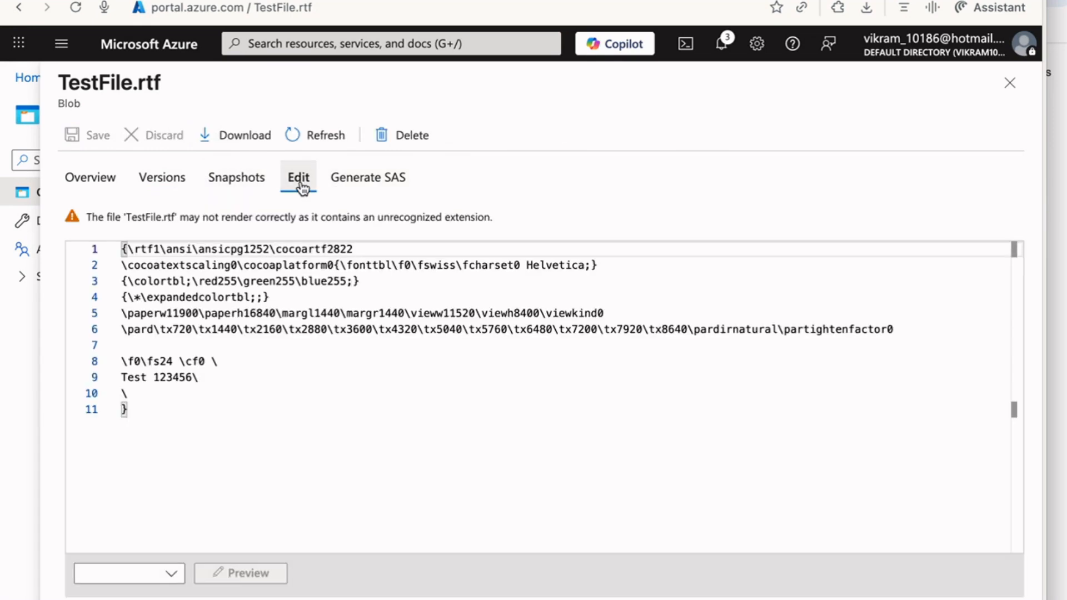
{"action": "left_click_drag", "start_coordinate": [215, 391], "coordinate": [124, 380]}
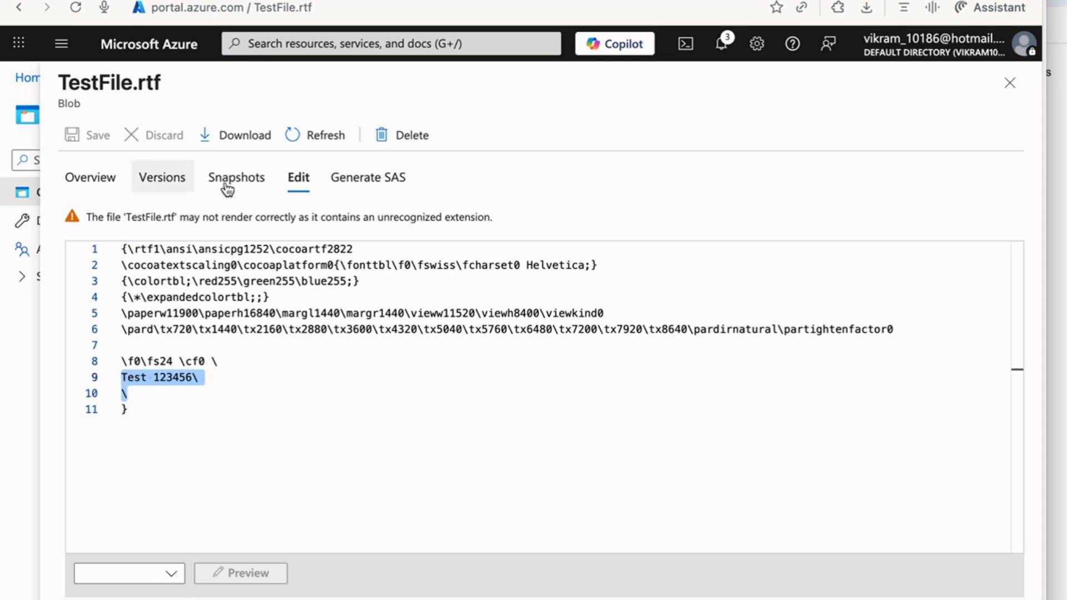
{"action": "left_click", "coordinate": [1008, 103]}
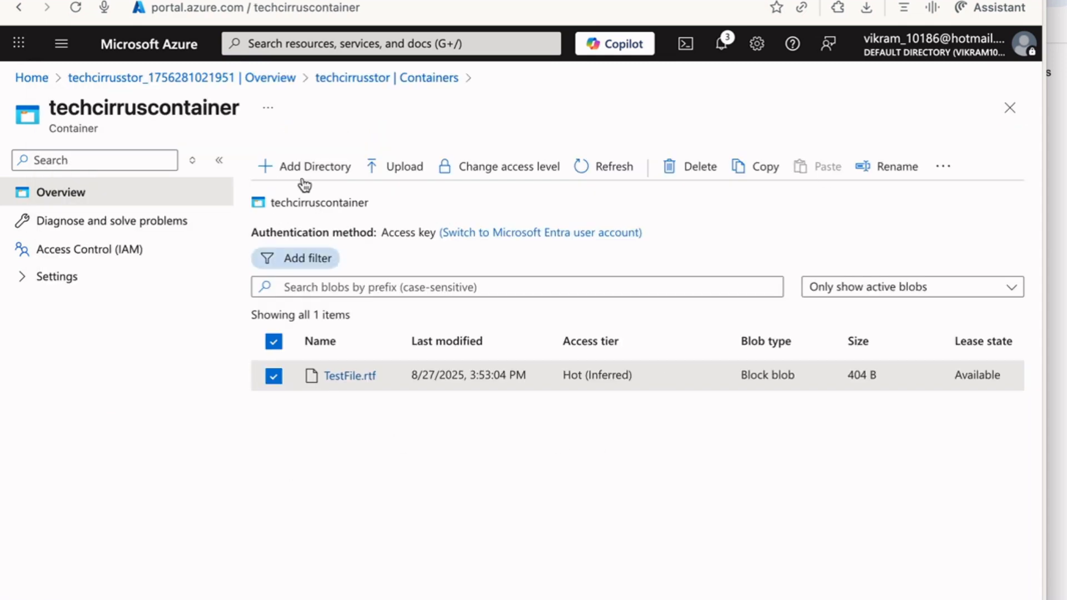
Close the container, review the Shared access signature page, then return to the account Overview.
{"action": "left_click", "coordinate": [1009, 107]}
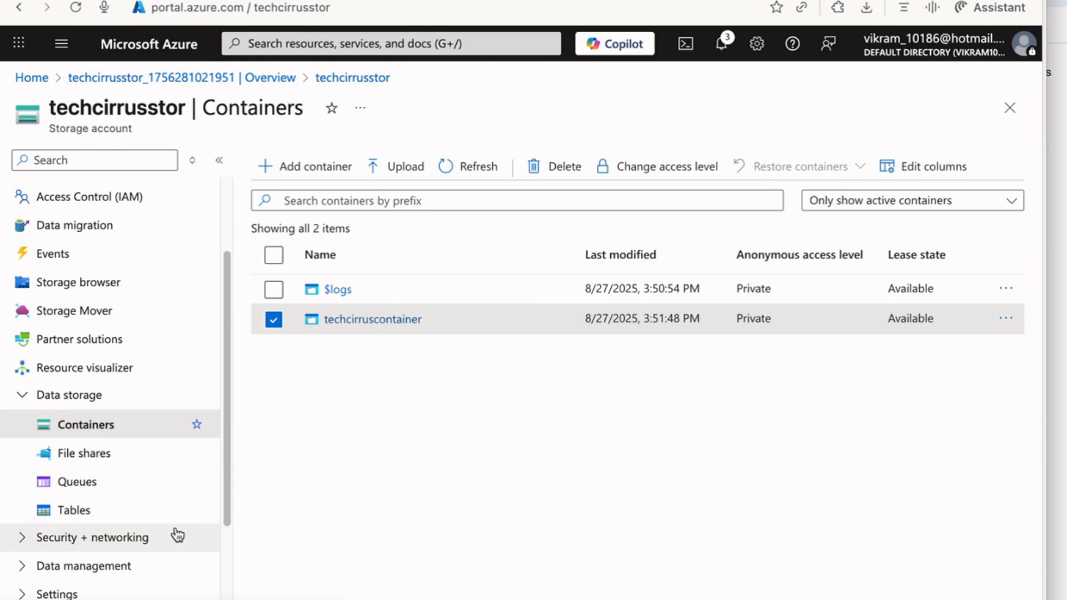
{"action": "scroll", "coordinate": [150, 536], "scroll_direction": "down", "scroll_amount": 1}
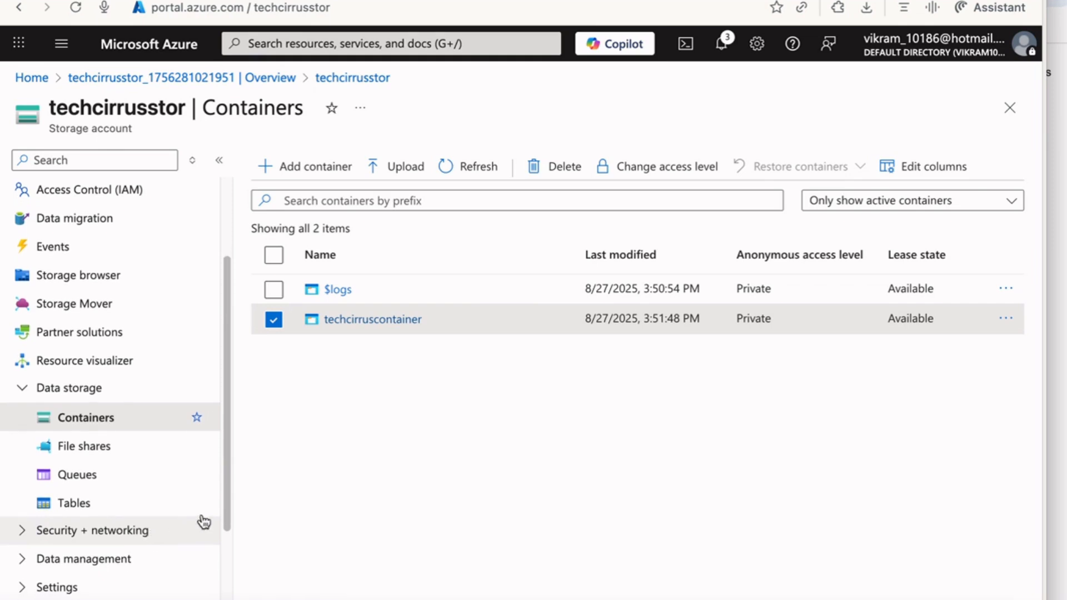
{"action": "left_click_drag", "start_coordinate": [232, 501], "coordinate": [215, 583]}
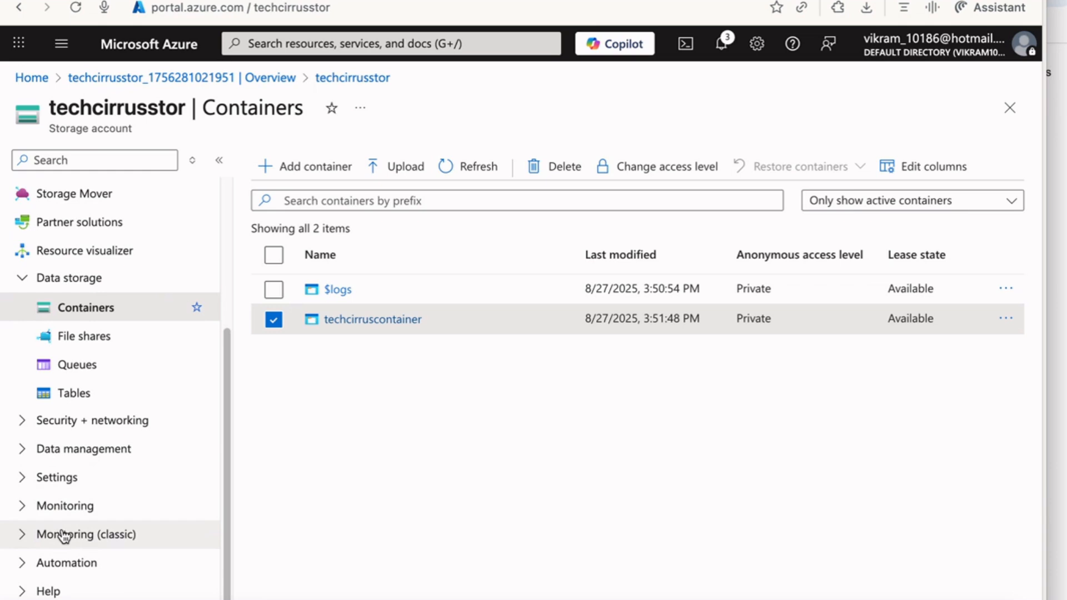
{"action": "left_click", "coordinate": [36, 476]}
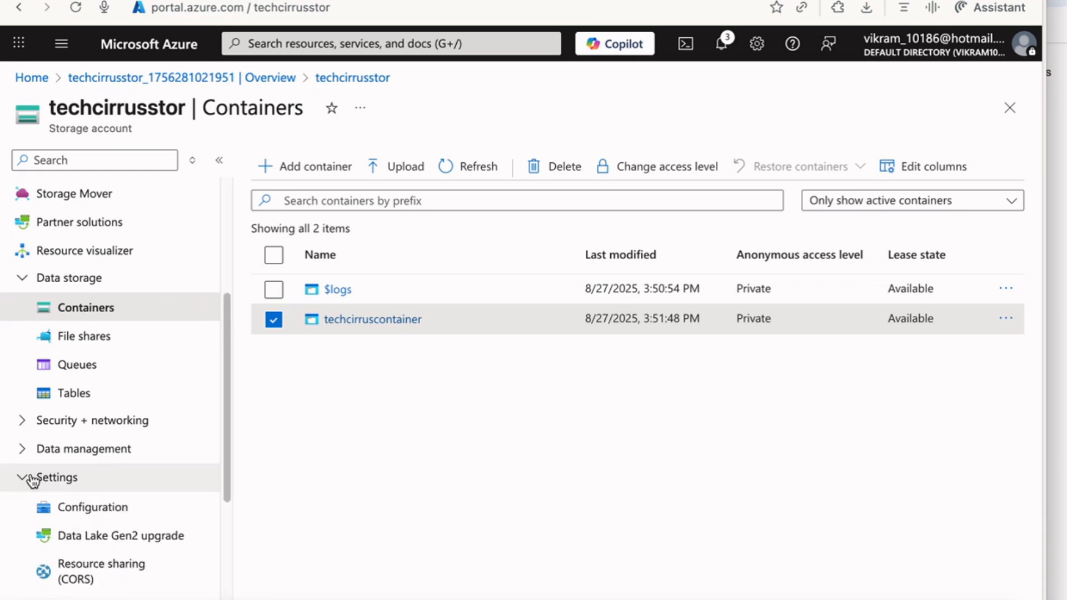
{"action": "left_click", "coordinate": [23, 448]}
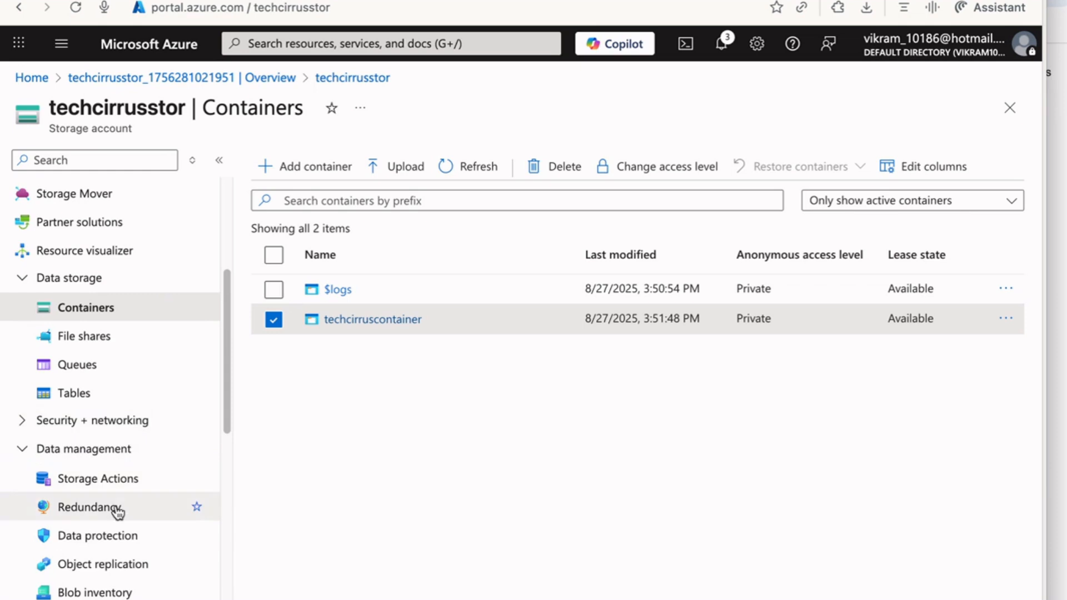
{"action": "left_click", "coordinate": [22, 422]}
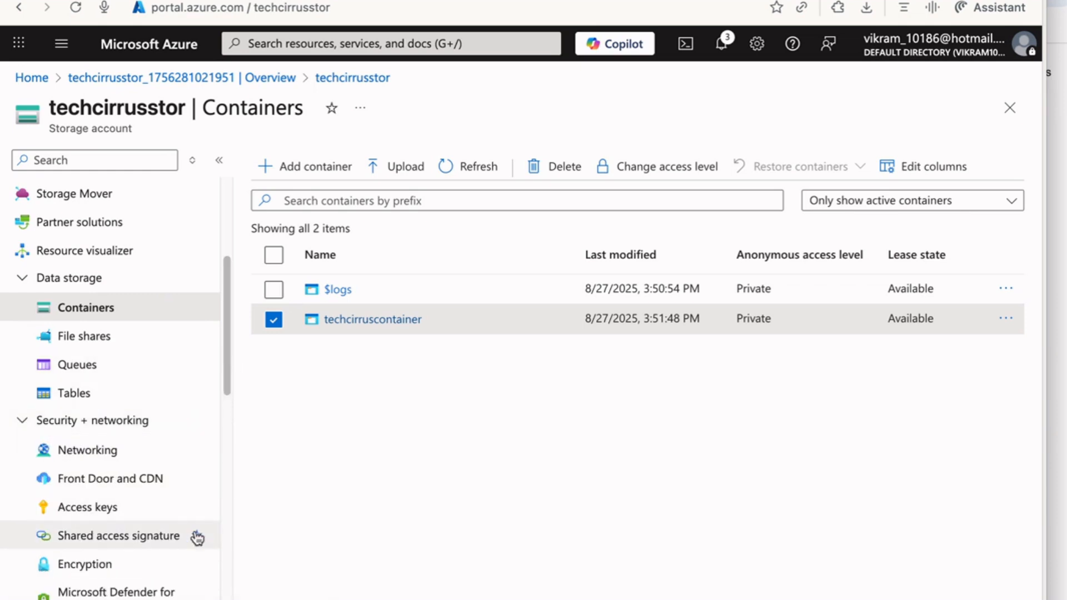
{"action": "left_click", "coordinate": [150, 538]}
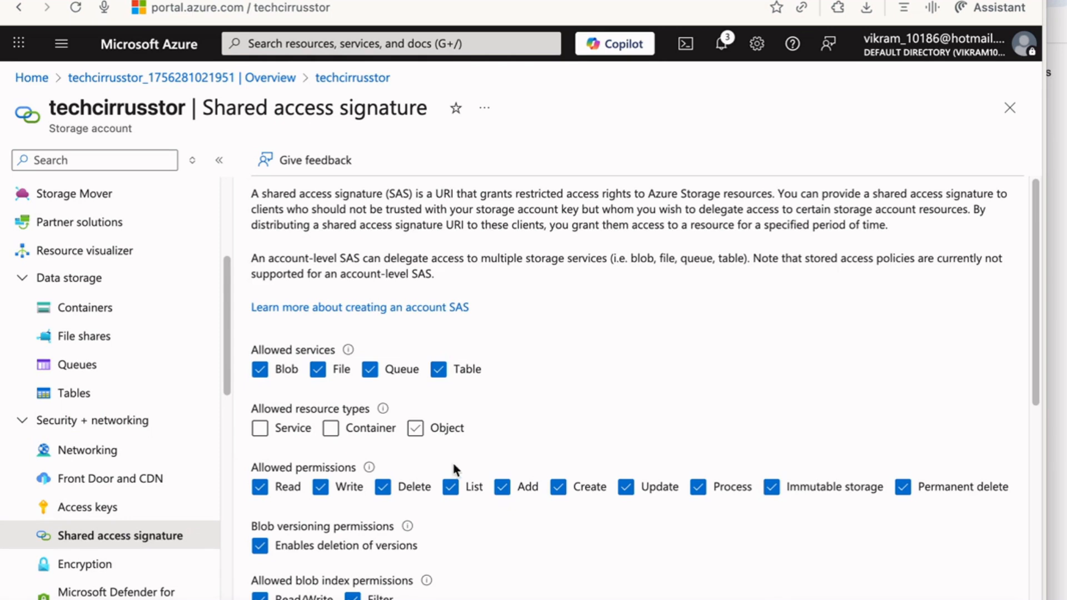
{"action": "scroll", "coordinate": [128, 344], "scroll_direction": "up", "scroll_amount": 5}
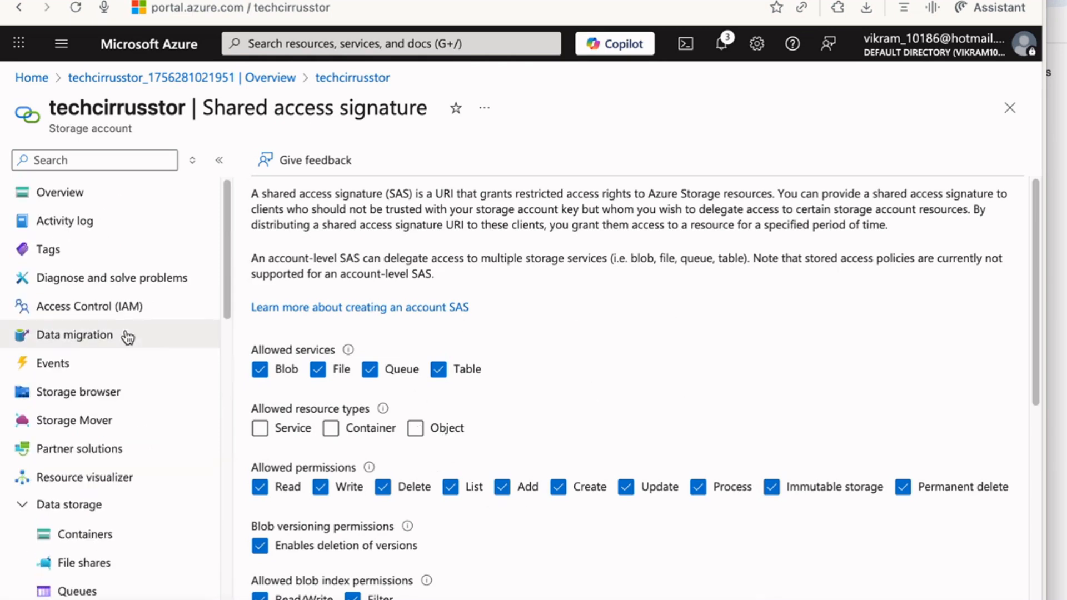
{"action": "left_click", "coordinate": [110, 197]}
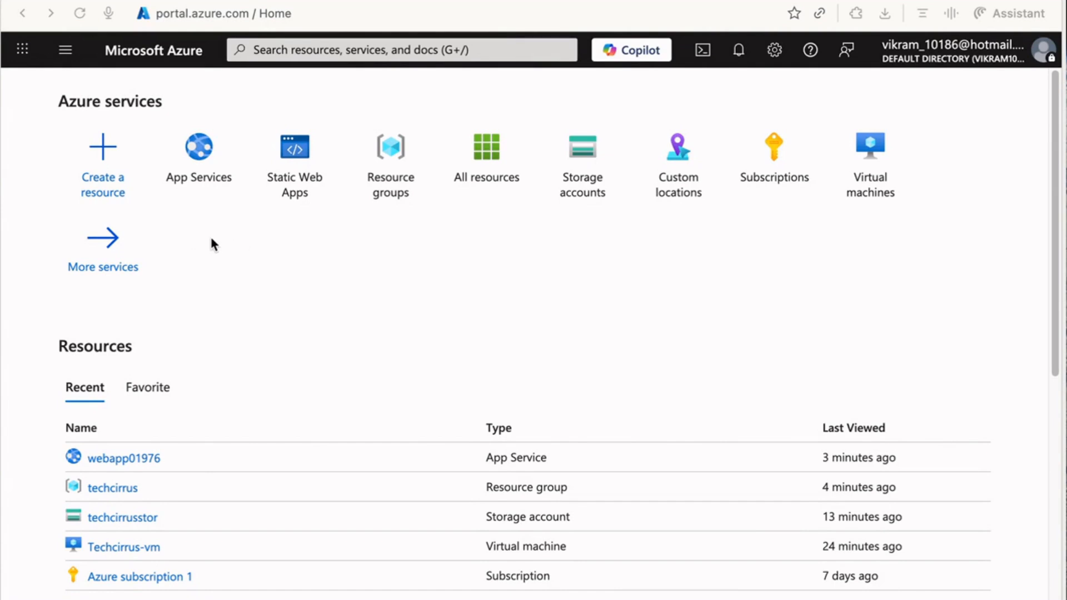
Search 'app', open App Services, and start creating a new Web App.
{"action": "left_click", "coordinate": [296, 50]}
{"action": "type", "text": "app"}
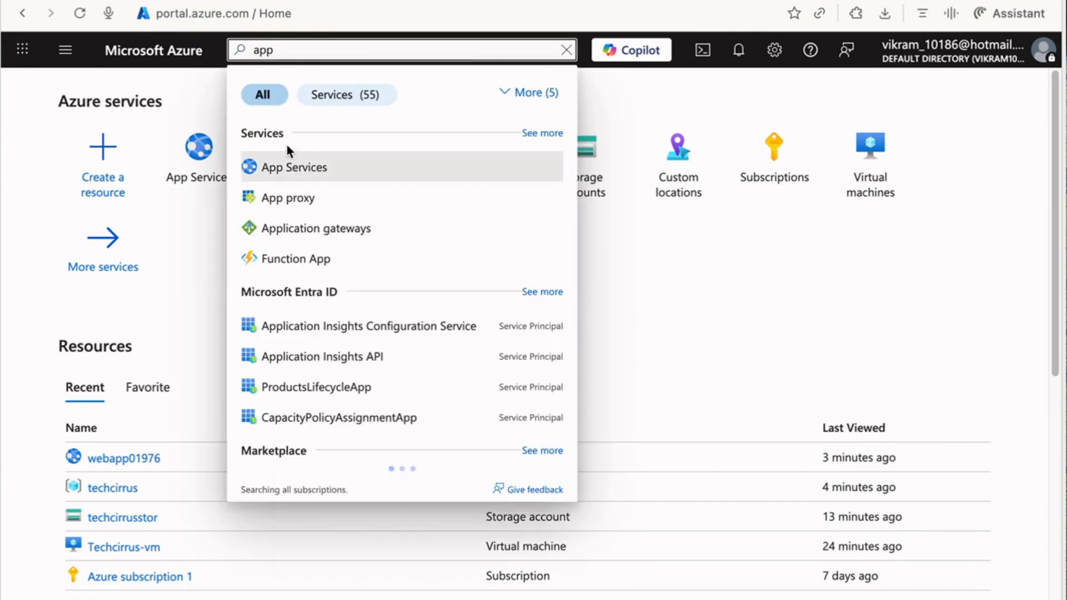
{"action": "left_click", "coordinate": [284, 169]}
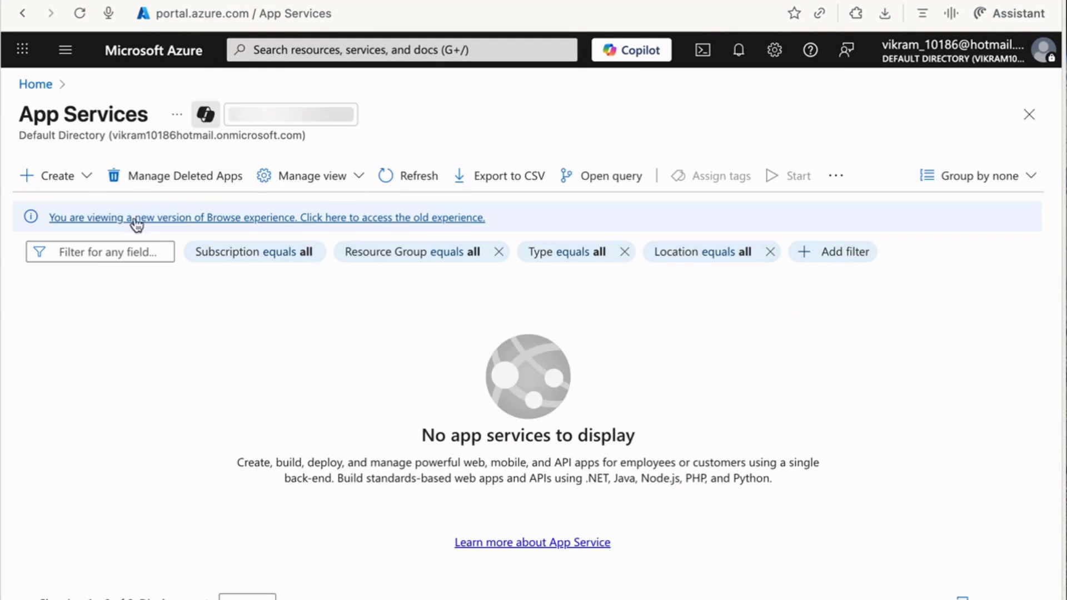
{"action": "left_click", "coordinate": [96, 190]}
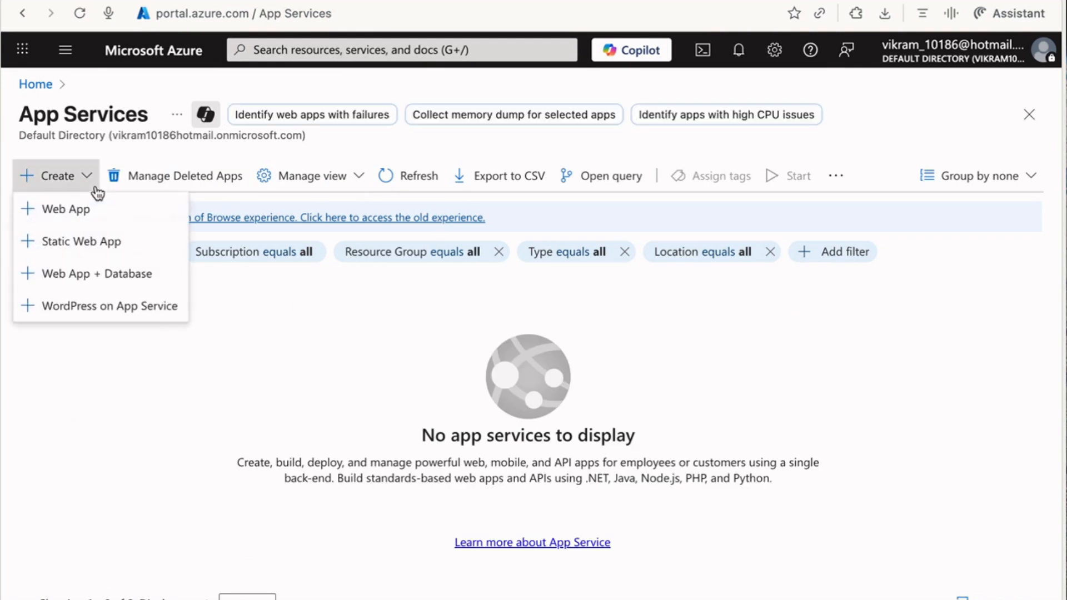
{"action": "left_click", "coordinate": [78, 214]}
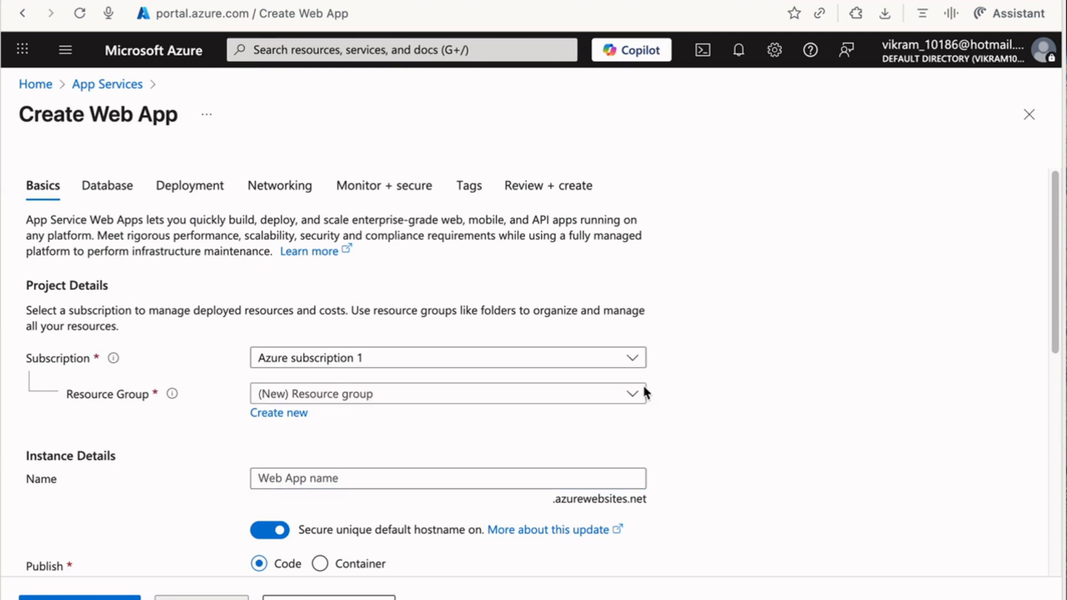
Put web app webapp09876 in resource group techcirrus with the .NET 8 (LTS) runtime.
{"action": "scroll", "coordinate": [867, 382], "scroll_direction": "down", "scroll_amount": 1}
{"action": "left_click", "coordinate": [410, 358]}
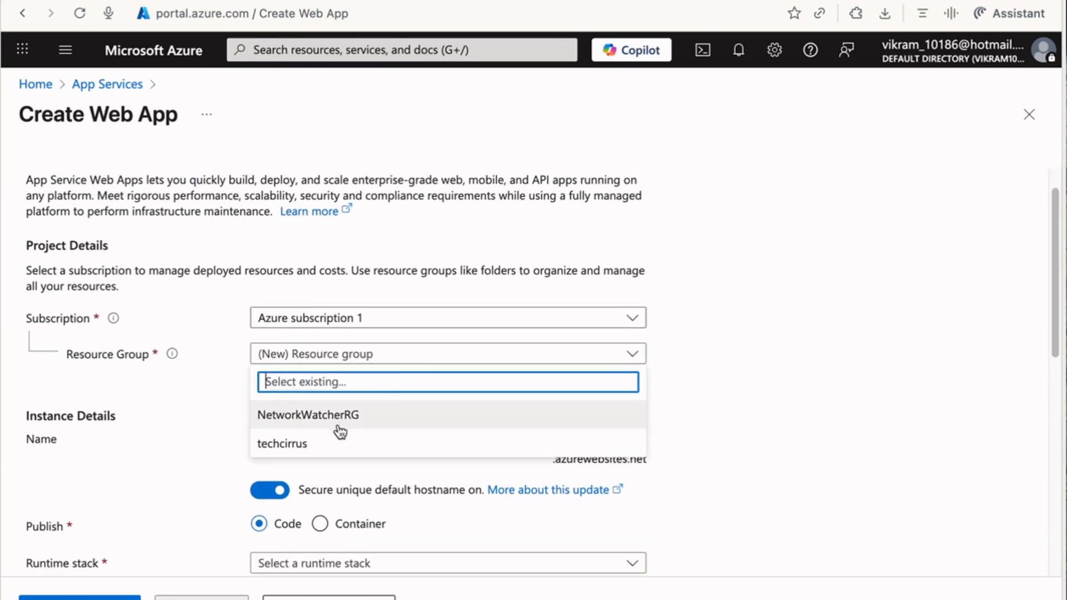
{"action": "left_click", "coordinate": [328, 443]}
{"action": "left_click", "coordinate": [476, 438]}
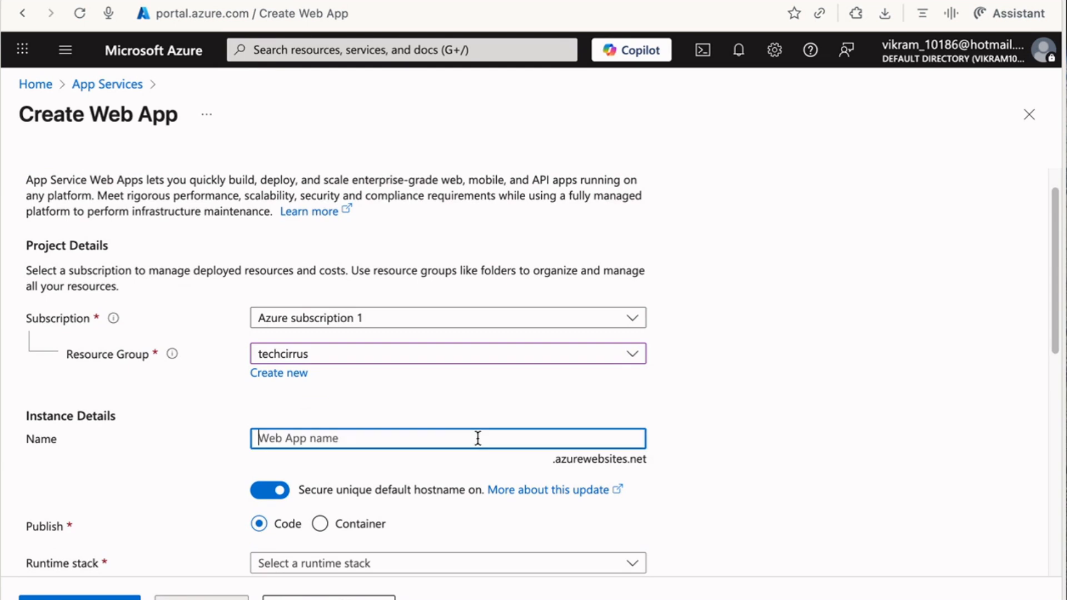
{"action": "type", "text": "webapp09876"}
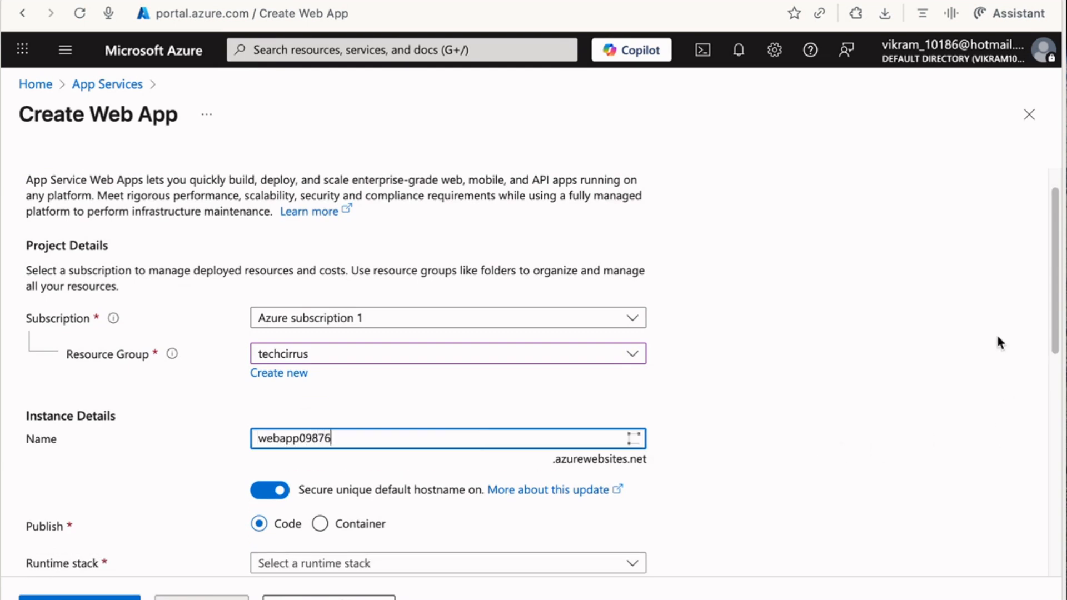
{"action": "left_click_drag", "start_coordinate": [1048, 289], "coordinate": [1045, 378]}
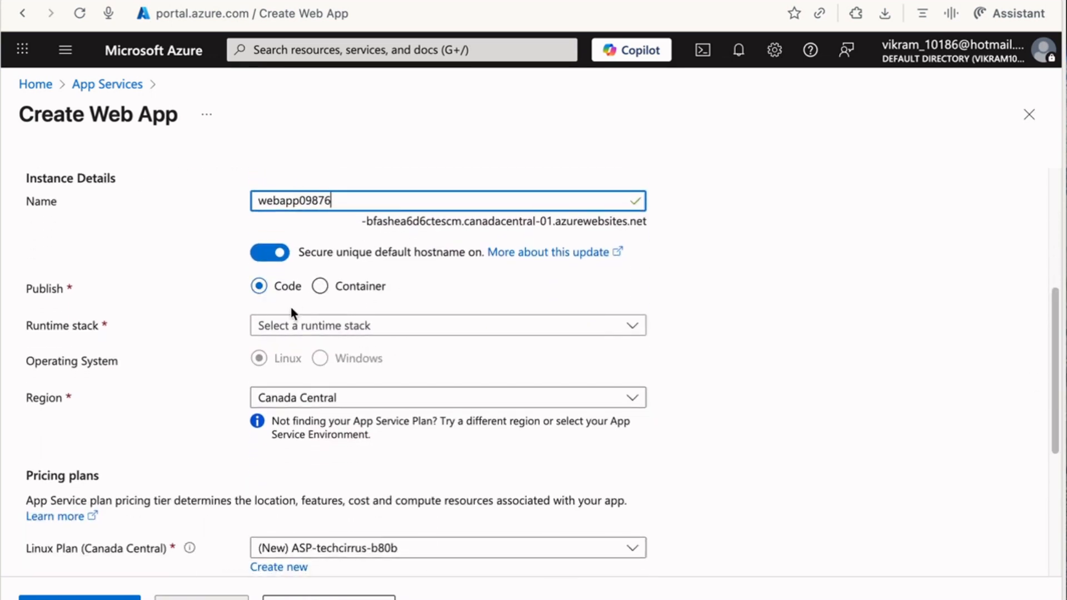
{"action": "left_click", "coordinate": [285, 326]}
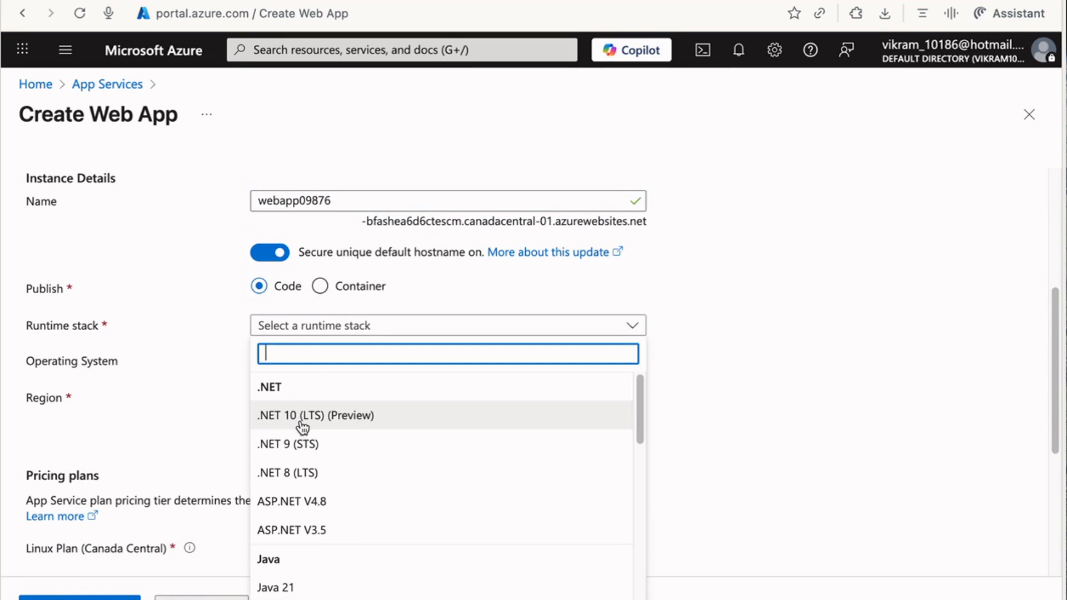
{"action": "left_click", "coordinate": [309, 473]}
{"action": "left_click_drag", "start_coordinate": [1052, 327], "coordinate": [1062, 374]}
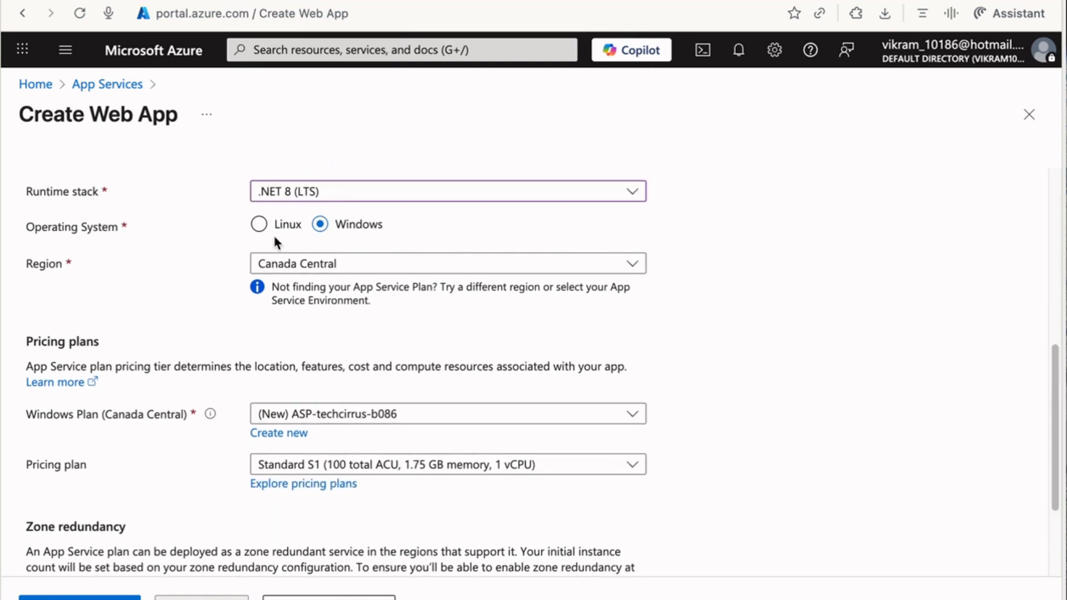
Set the region to Southeast Asia, keep Standard S1, and continue to Database.
{"action": "left_click", "coordinate": [329, 265]}
{"action": "type", "text": "south"}
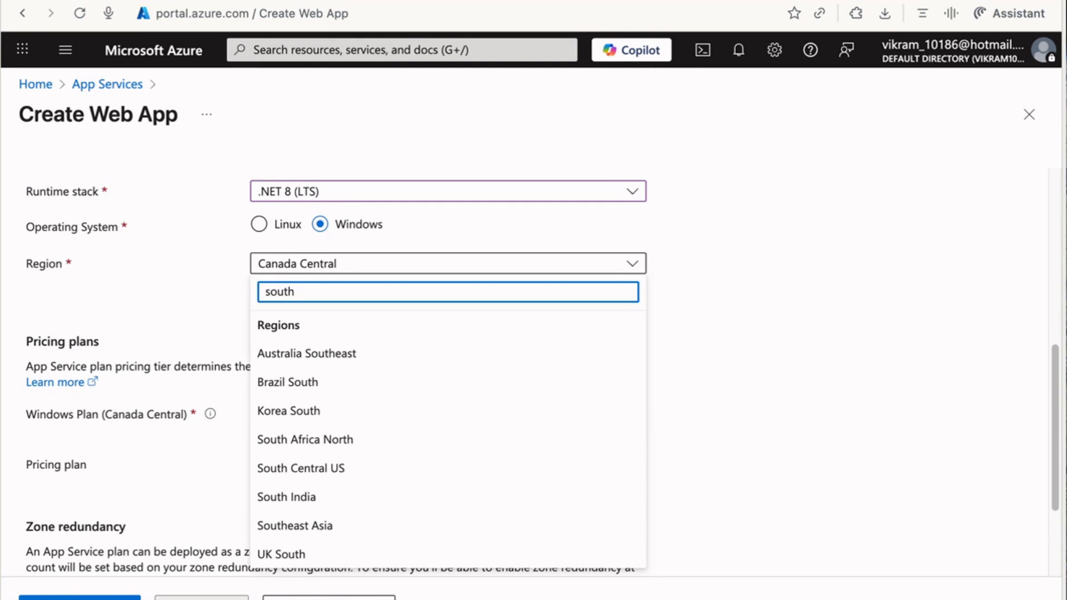
{"action": "left_click", "coordinate": [327, 527]}
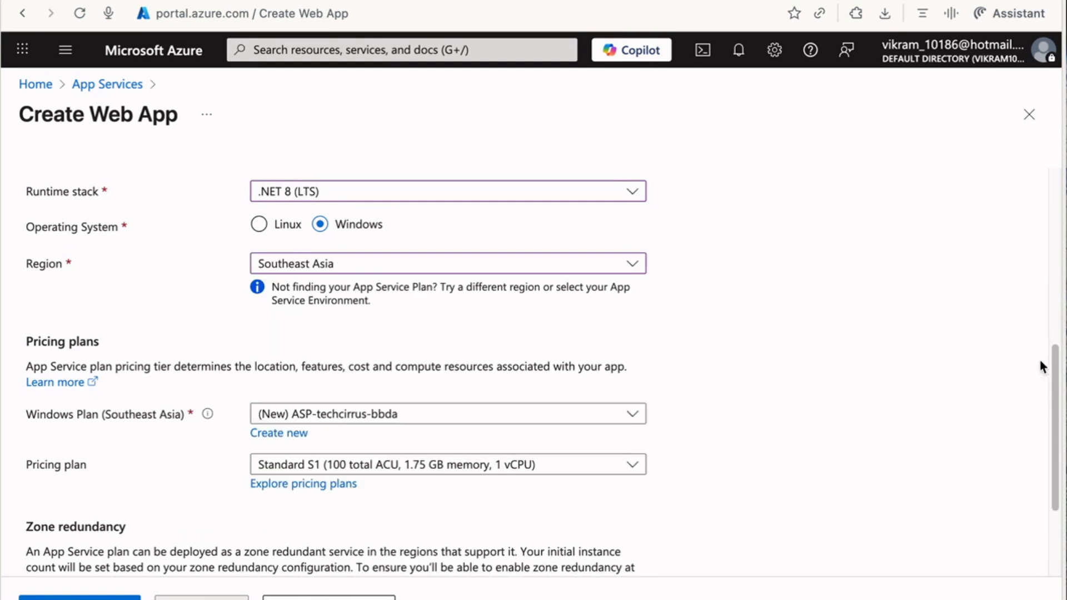
{"action": "scroll", "coordinate": [1043, 366], "scroll_direction": "down", "scroll_amount": 3}
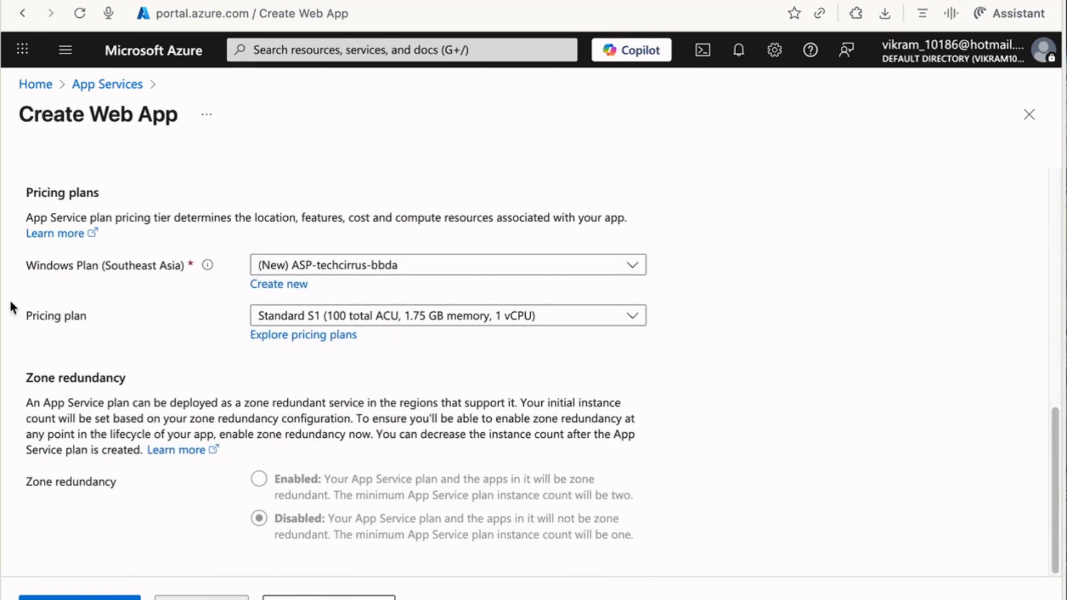
{"action": "left_click", "coordinate": [417, 321]}
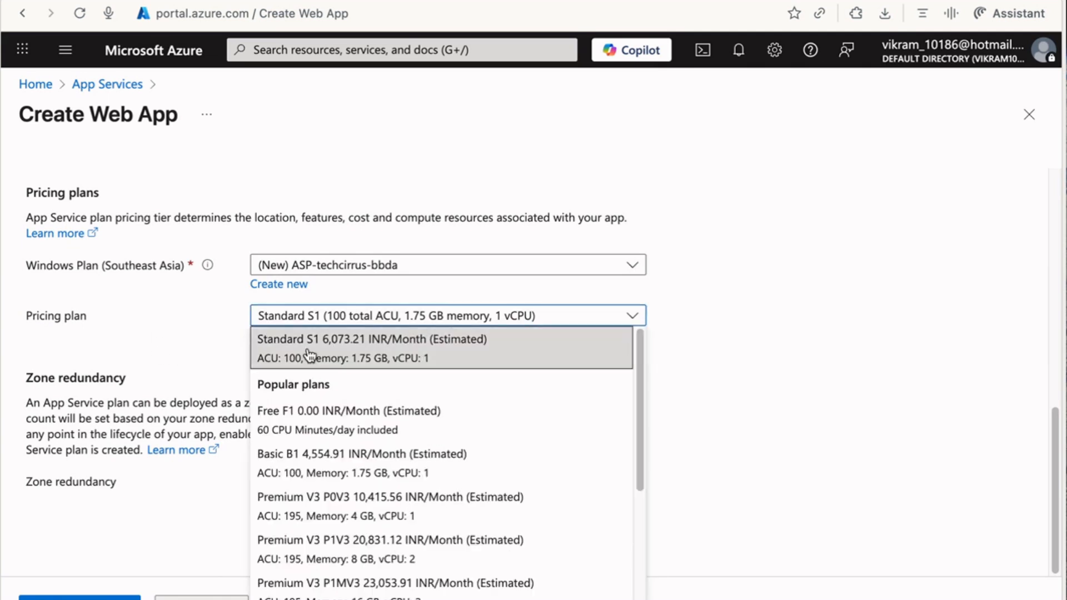
{"action": "left_click", "coordinate": [367, 356]}
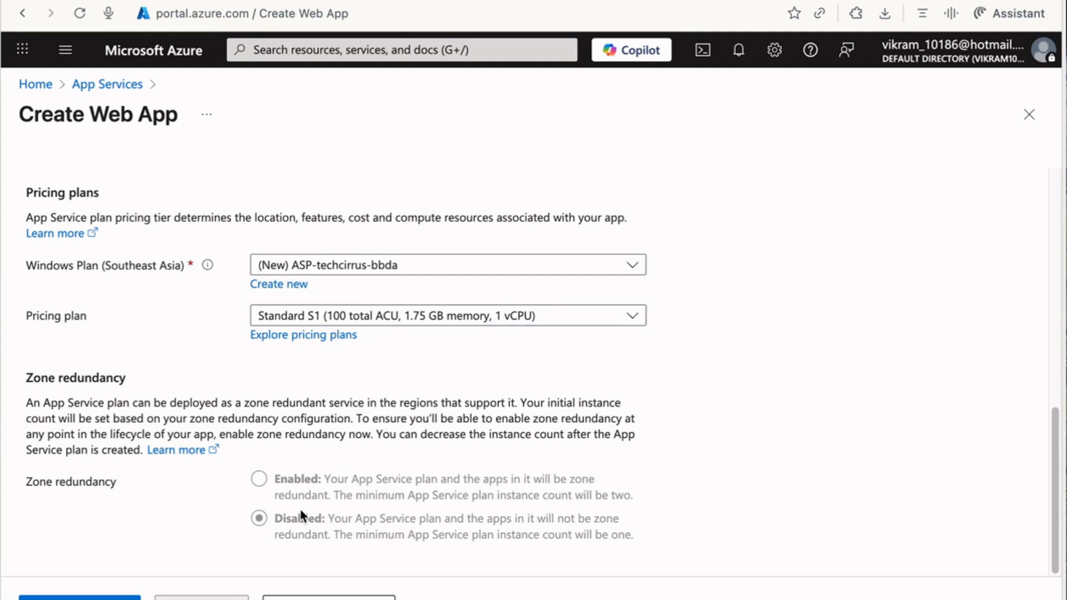
{"action": "left_click", "coordinate": [328, 598]}
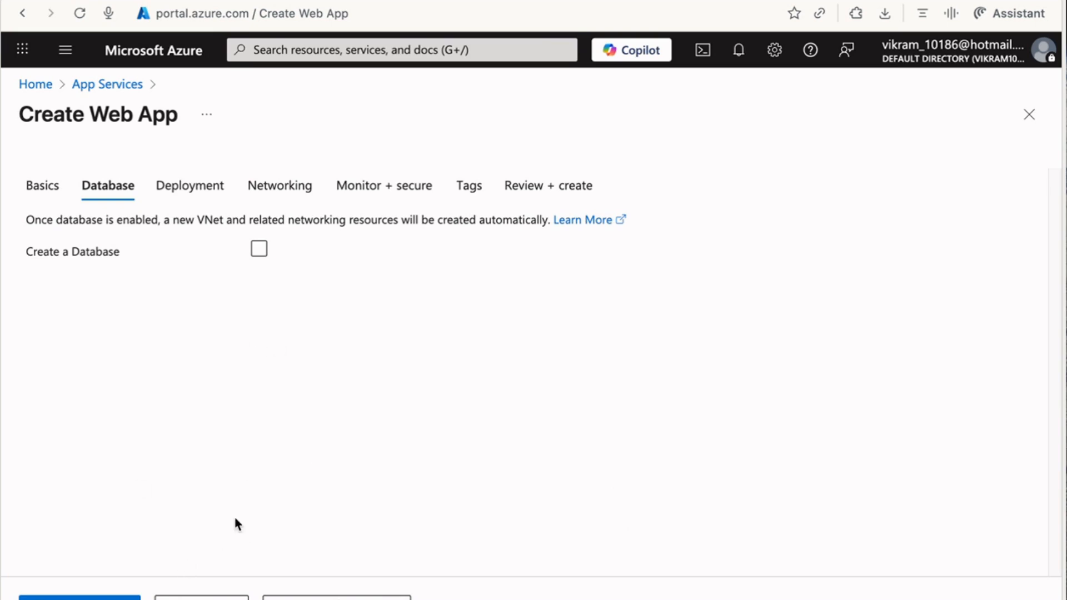
Check the webapp09876 Review + create summary and launch the deployment.
{"action": "left_click", "coordinate": [80, 598]}
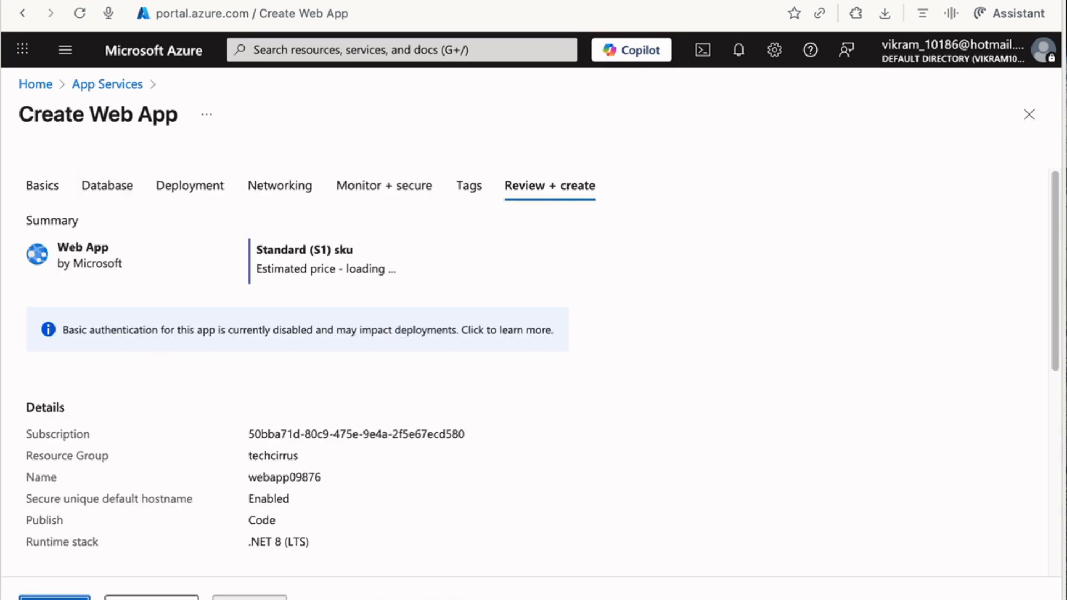
{"action": "left_click", "coordinate": [55, 598]}
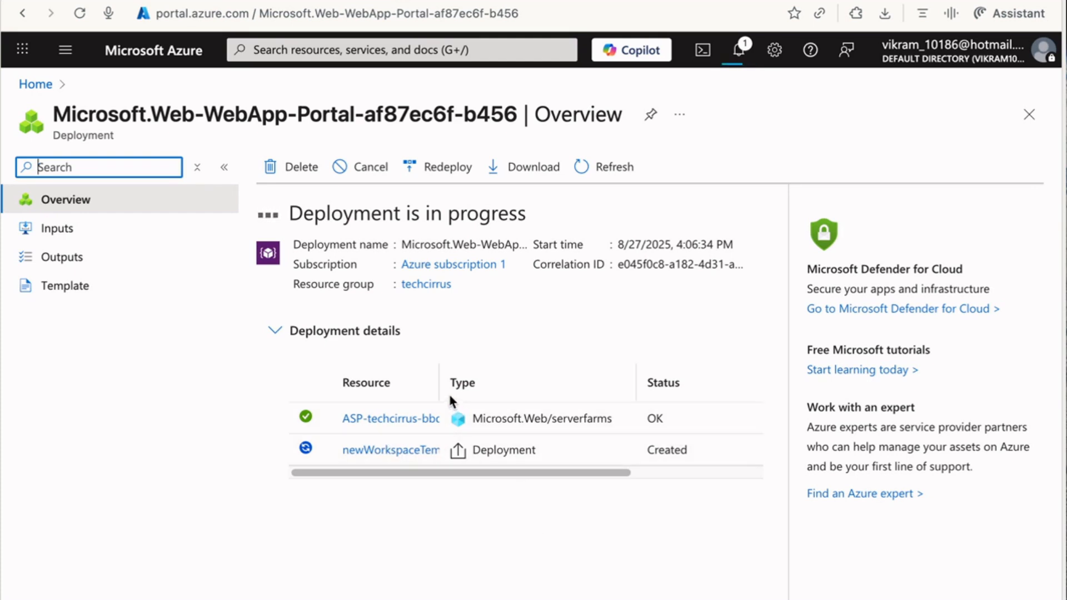
Refresh the webapp09876 deployment until it finishes, then go to the web app.
{"action": "left_click_drag", "start_coordinate": [443, 391], "coordinate": [498, 391]}
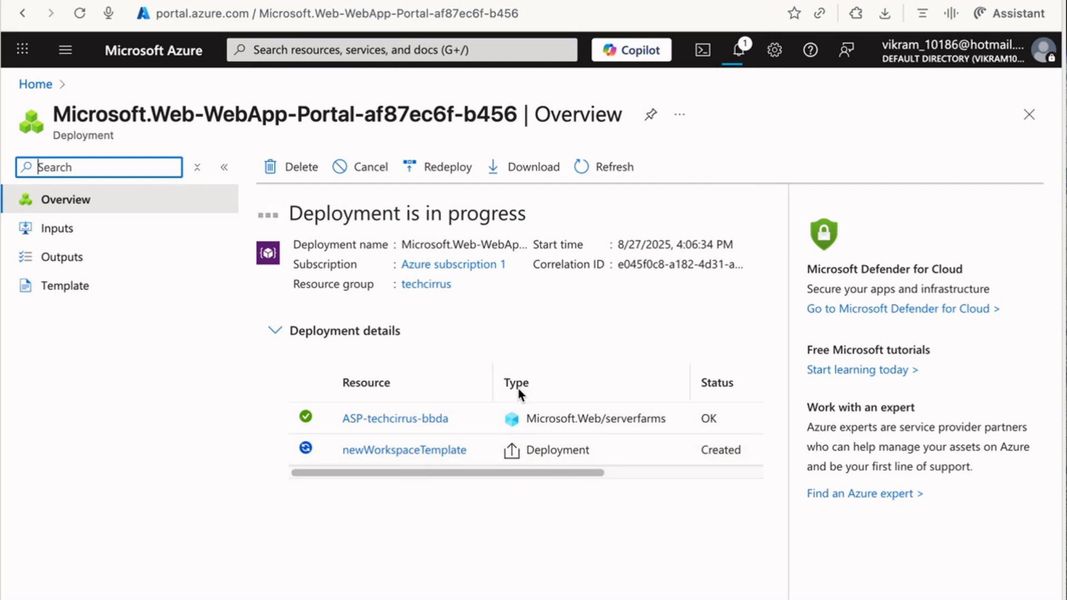
{"action": "left_click", "coordinate": [618, 173]}
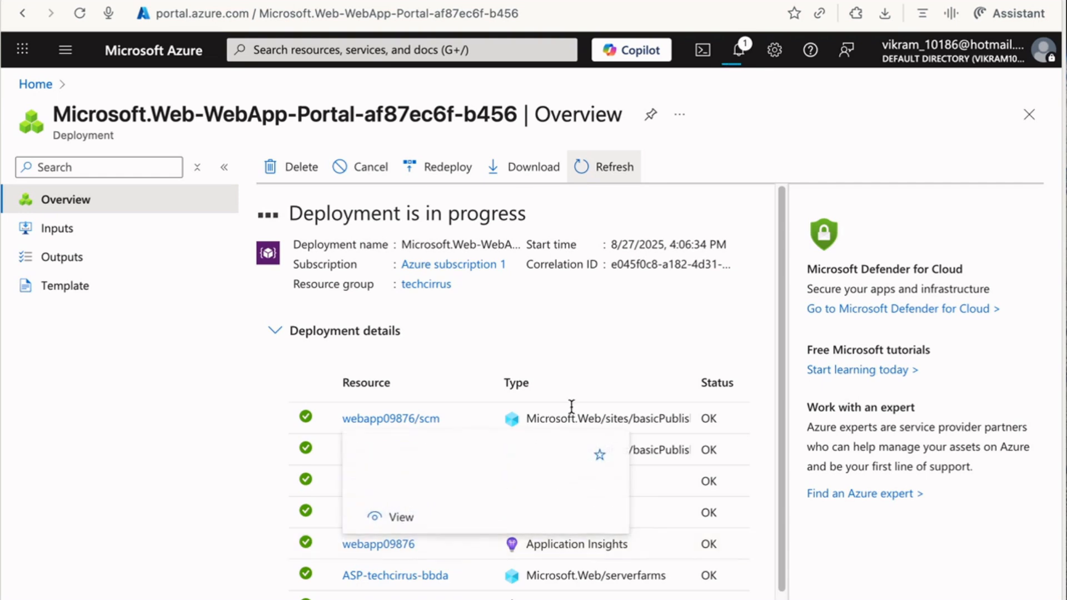
{"action": "scroll", "coordinate": [777, 318], "scroll_direction": "down", "scroll_amount": 1}
{"action": "scroll", "coordinate": [776, 303], "scroll_direction": "up", "scroll_amount": 1}
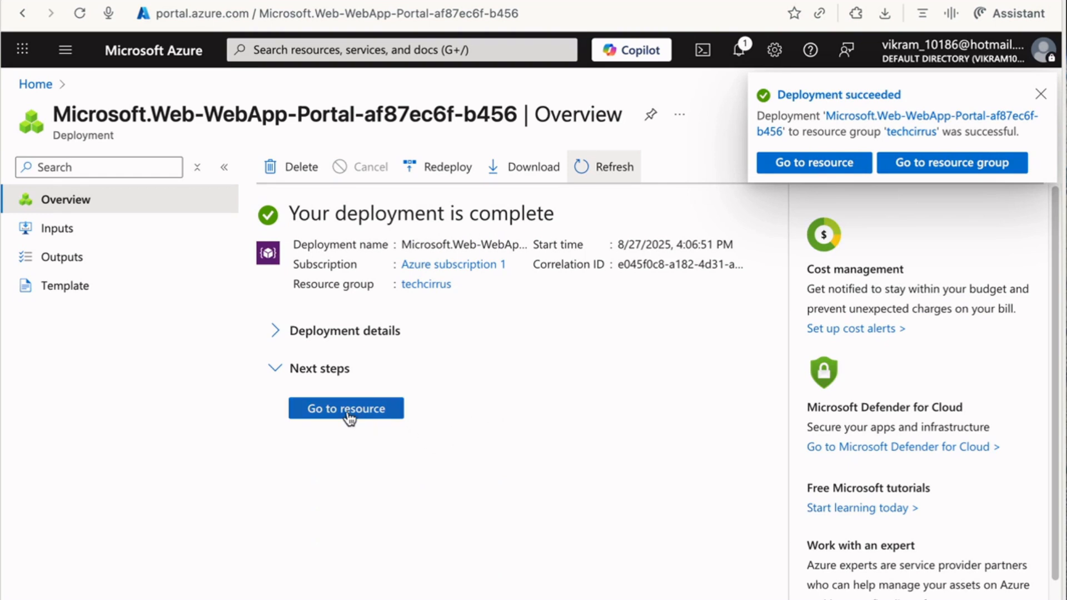
{"action": "left_click", "coordinate": [347, 411]}
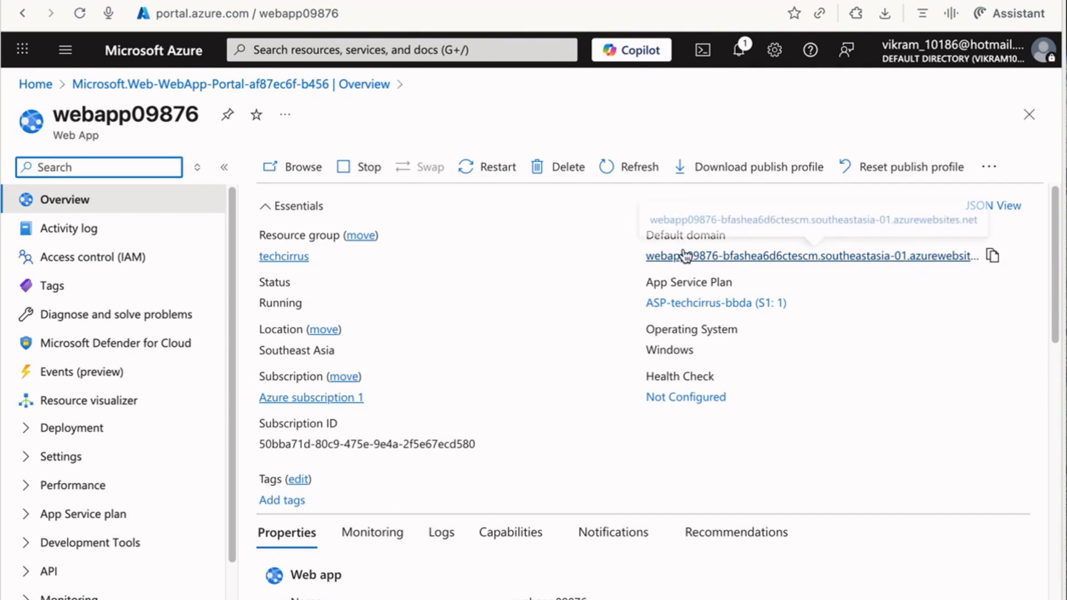
Copy webapp09876's default domain and paste it into a new browser tab's address bar.
{"action": "mouse_move", "coordinate": [817, 261]}
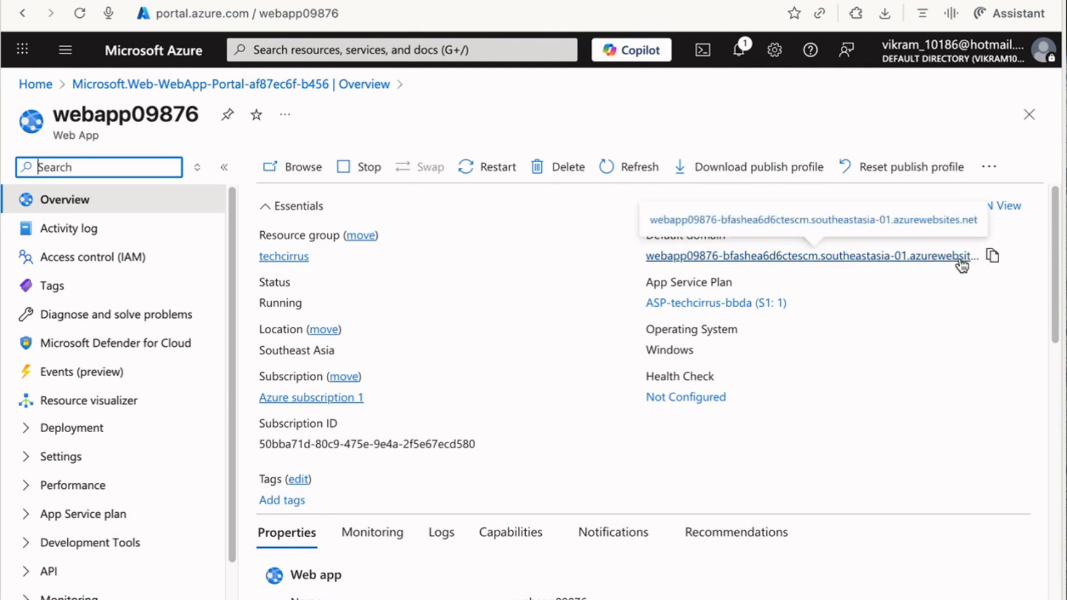
{"action": "left_click", "coordinate": [992, 257]}
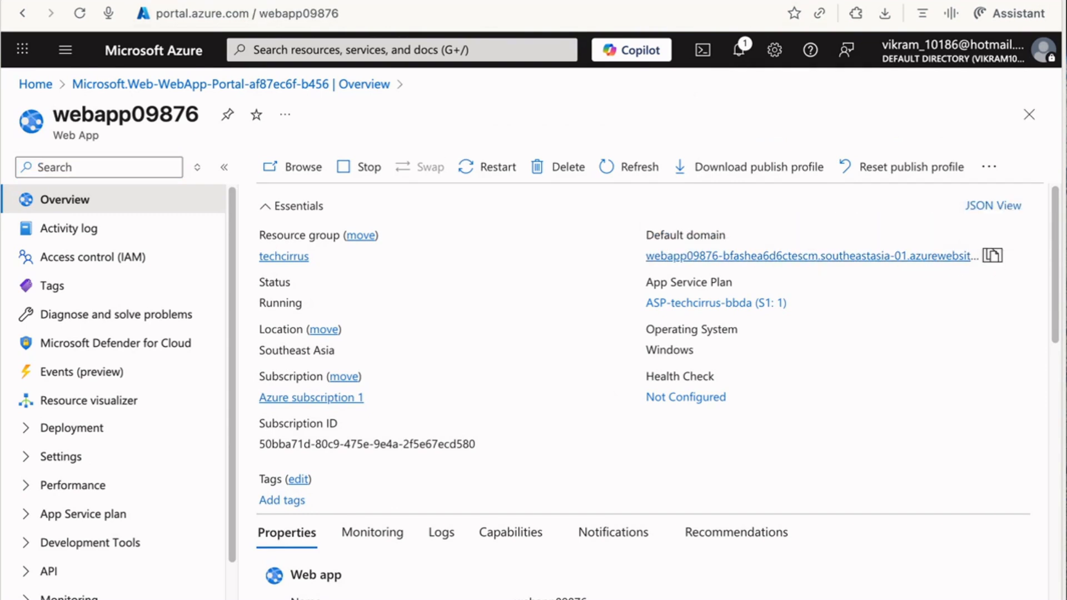
{"action": "key", "text": "super+t"}
{"action": "key", "text": "super+v"}
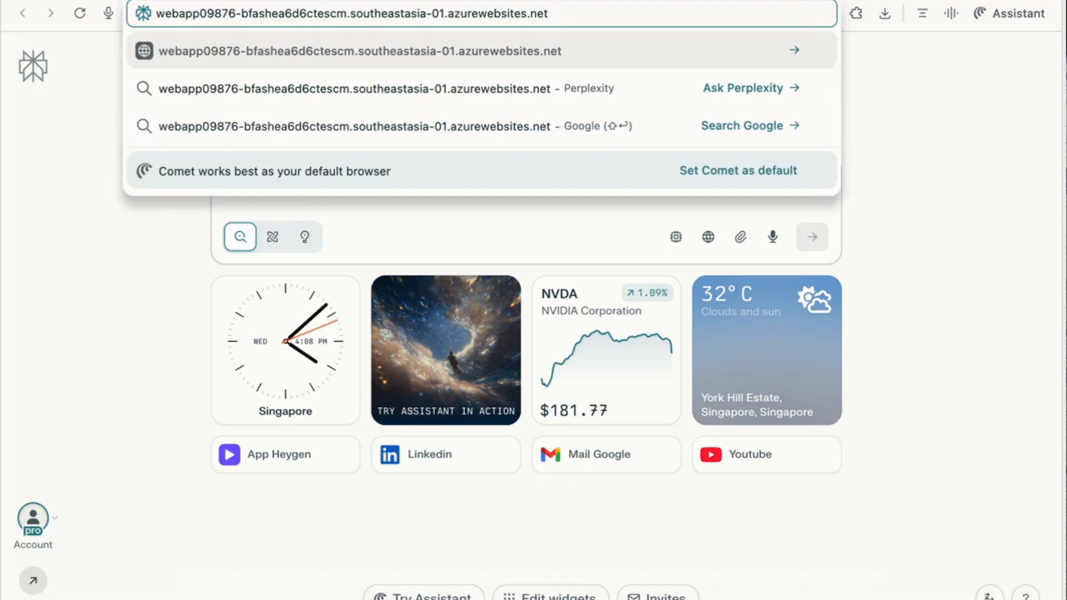
Load webapp09876's default page, confirm 'Your web app is running', and return to the Azure portal tab.
{"action": "key", "text": "Return"}
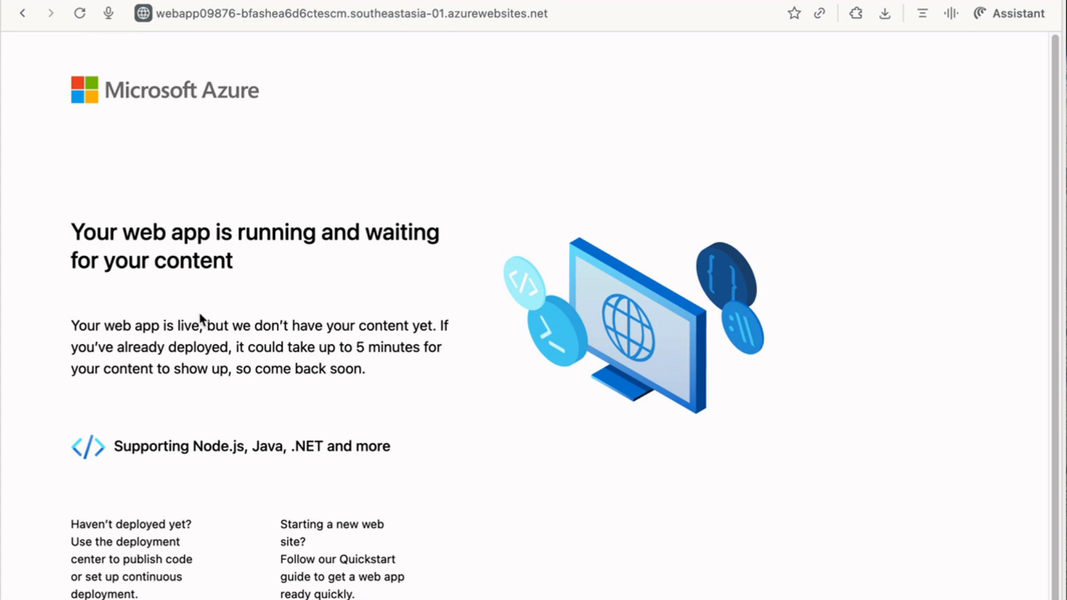
{"action": "left_click_drag", "start_coordinate": [95, 240], "coordinate": [278, 255]}
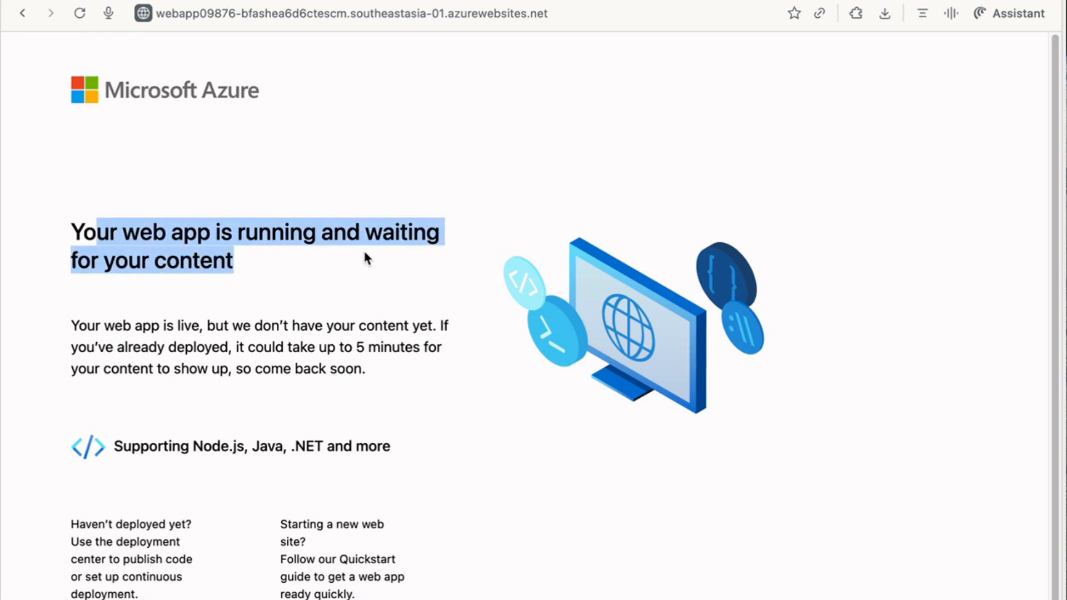
{"action": "left_click", "coordinate": [318, 304]}
{"action": "scroll", "coordinate": [328, 433], "scroll_direction": "down", "scroll_amount": 1}
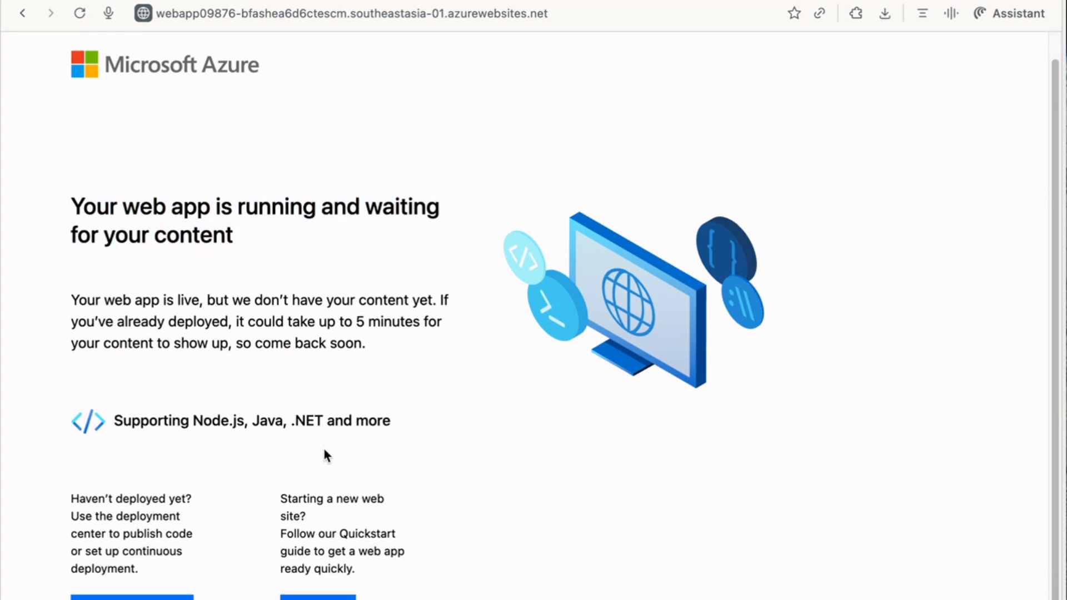
{"action": "scroll", "coordinate": [326, 445], "scroll_direction": "up", "scroll_amount": 1}
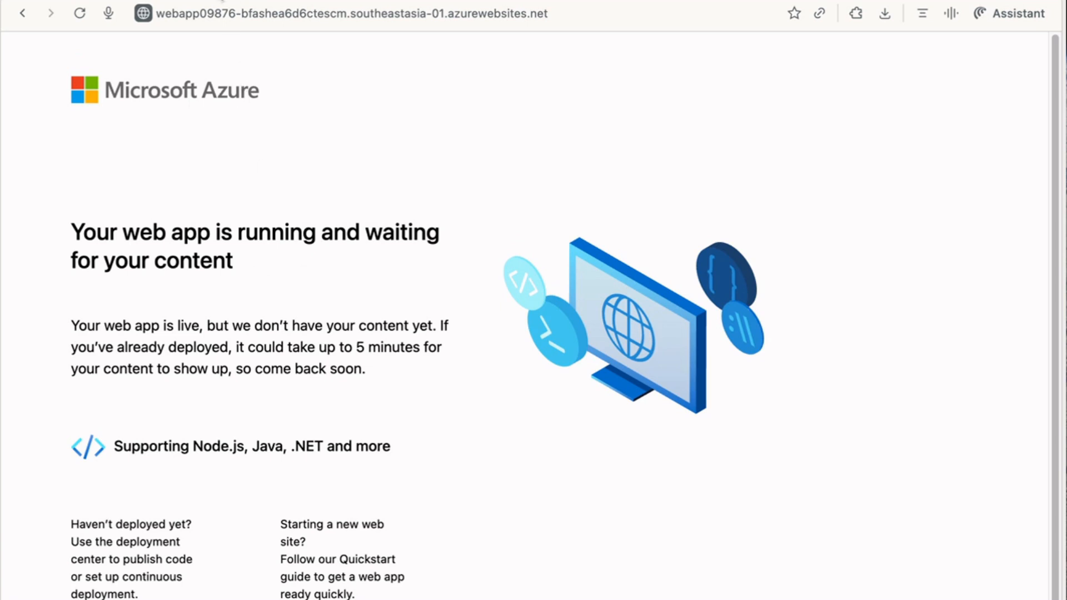
{"action": "key", "text": "ctrl+shift+Tab"}
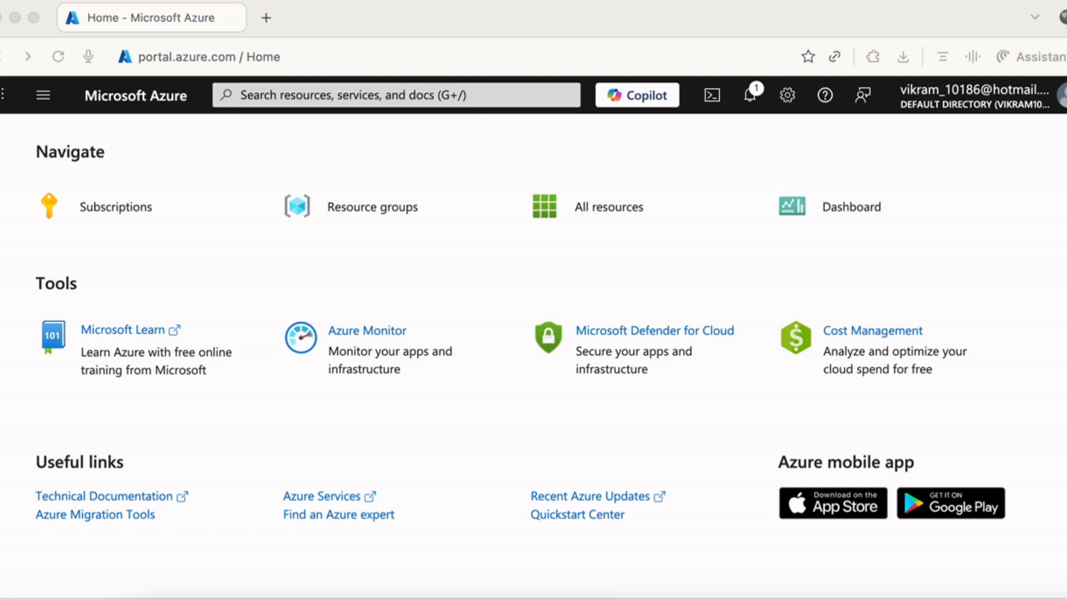
Find Function App through a 'func' search and start creating one on the Consumption hosting plan.
{"action": "left_click", "coordinate": [346, 95]}
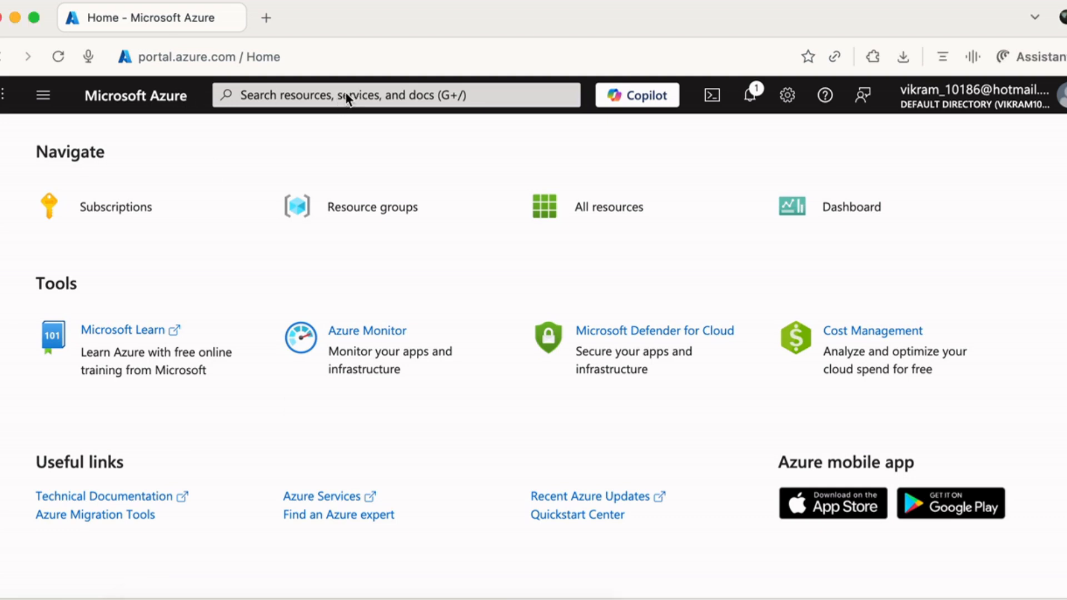
{"action": "left_click", "coordinate": [342, 94]}
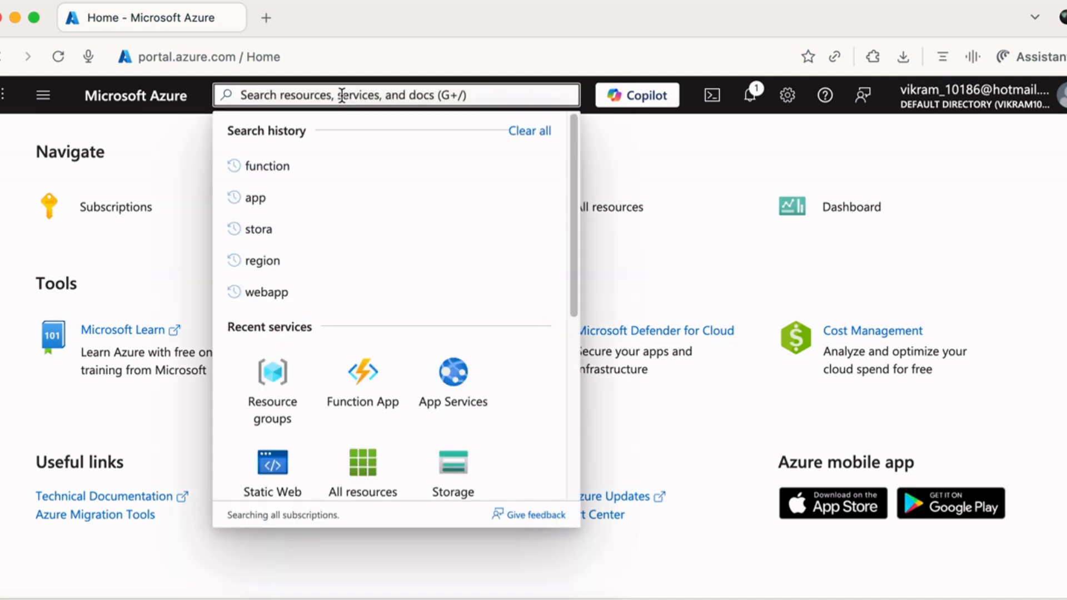
{"action": "type", "text": "func"}
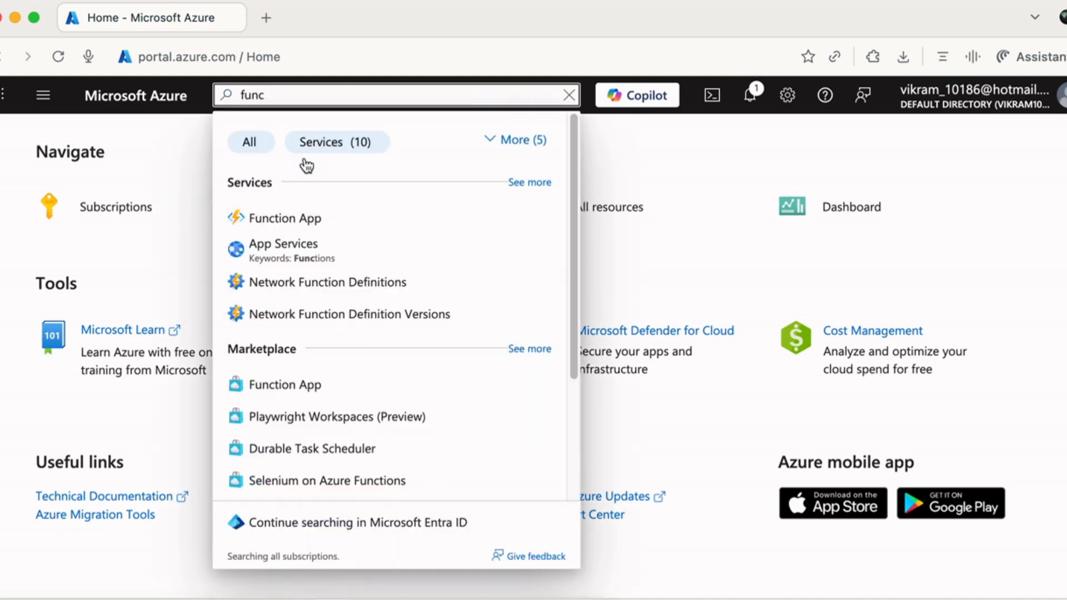
{"action": "left_click", "coordinate": [302, 226]}
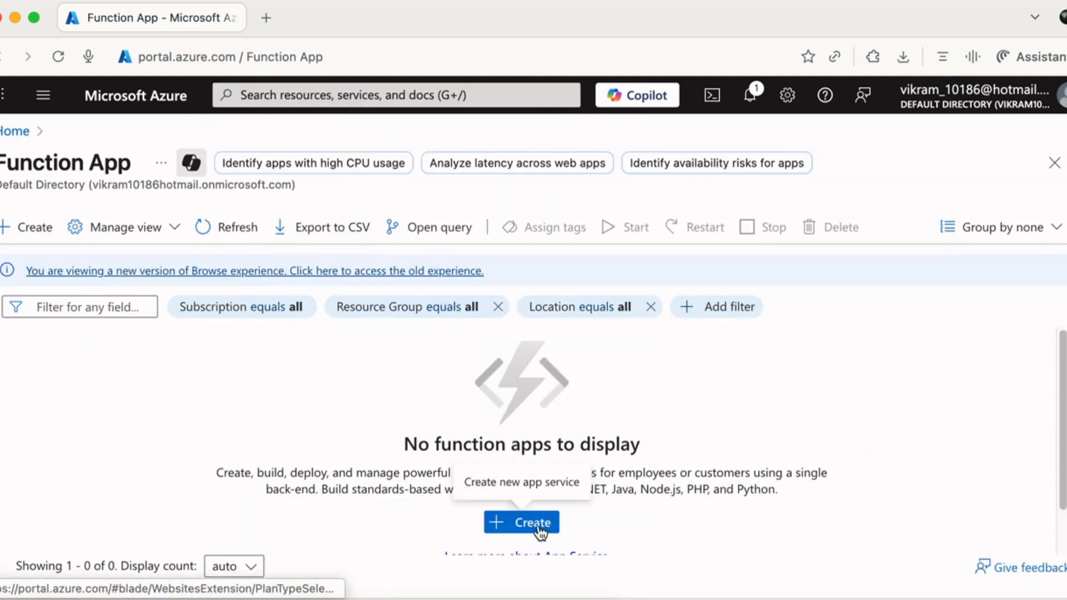
{"action": "left_click", "coordinate": [547, 525]}
{"action": "left_click", "coordinate": [401, 403]}
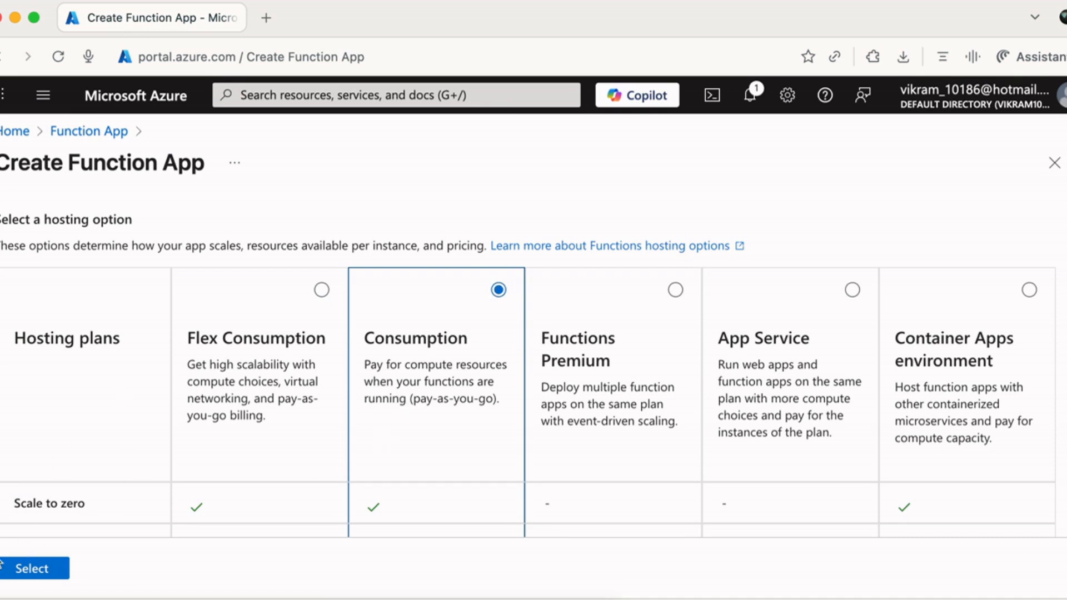
{"action": "left_click", "coordinate": [34, 570]}
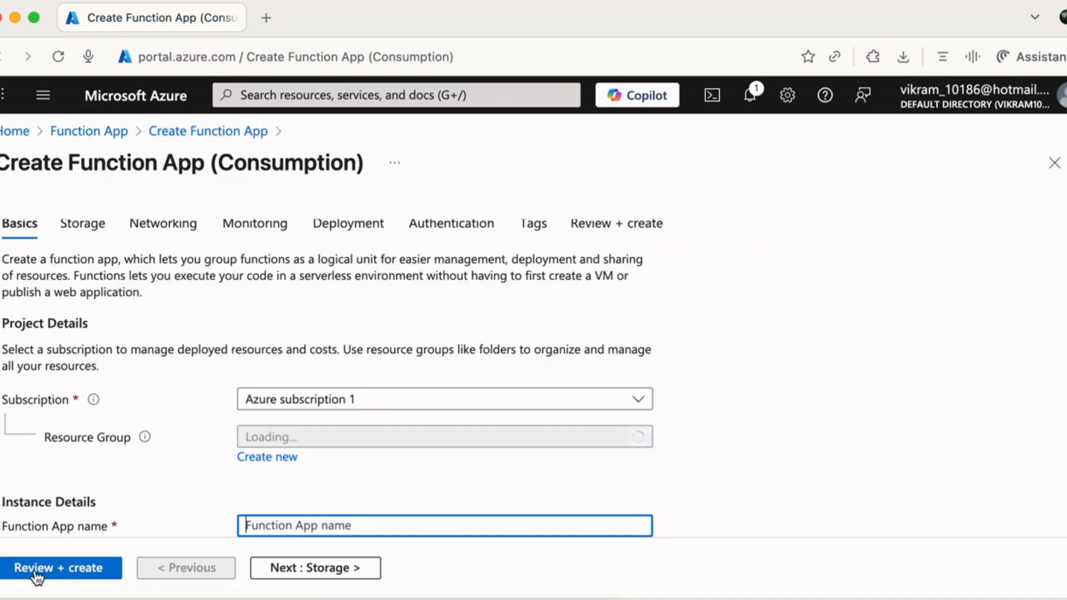
Put the function app in the techcirrus resource group and name it func6638.
{"action": "left_click", "coordinate": [432, 442]}
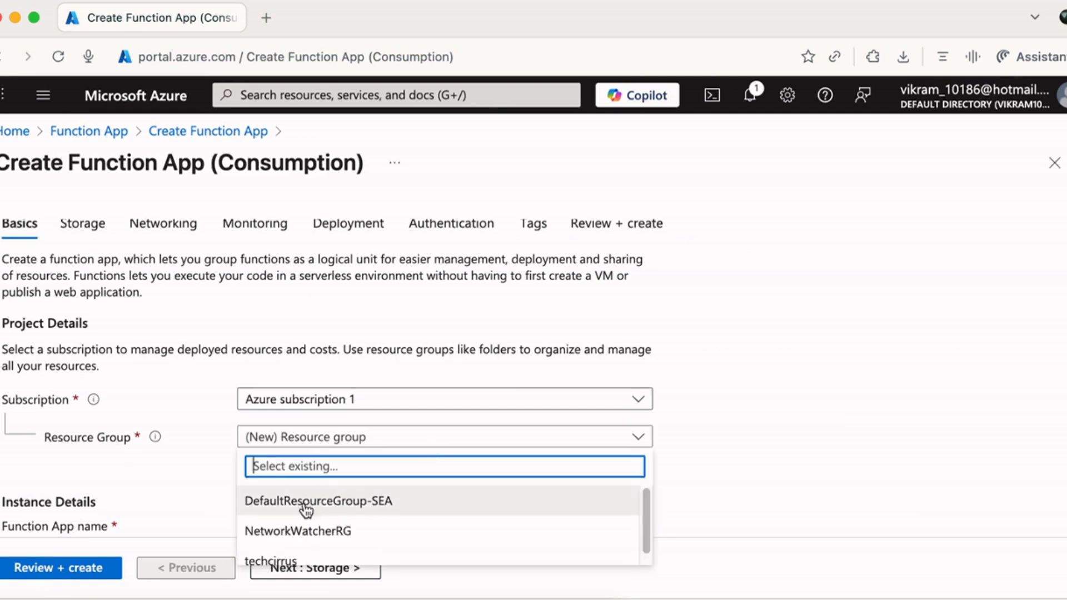
{"action": "left_click", "coordinate": [329, 563]}
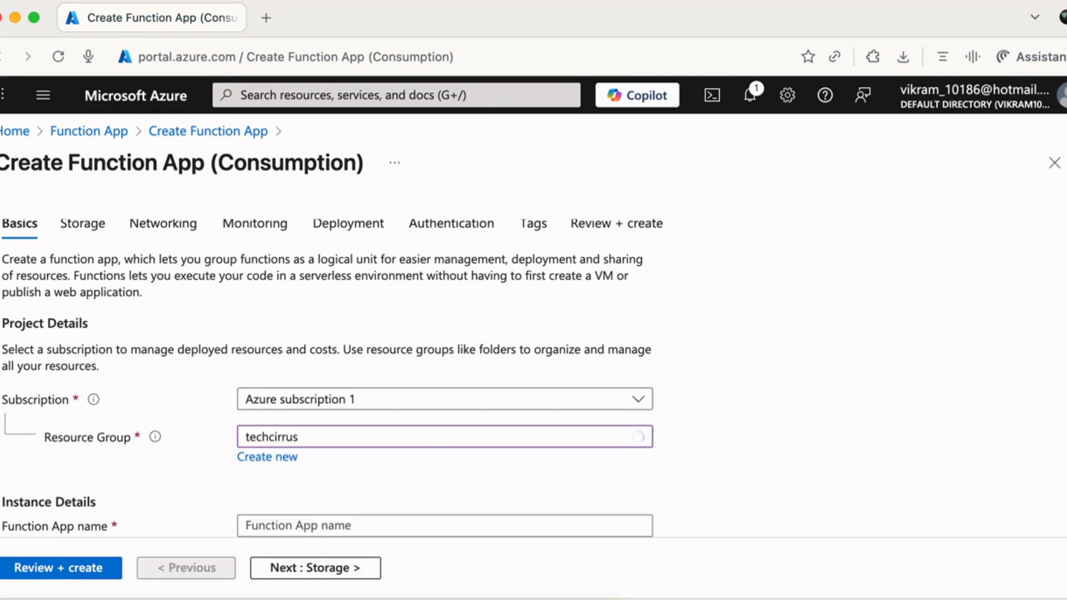
{"action": "scroll", "coordinate": [444, 389], "scroll_direction": "down", "scroll_amount": 5}
{"action": "left_click", "coordinate": [349, 526]}
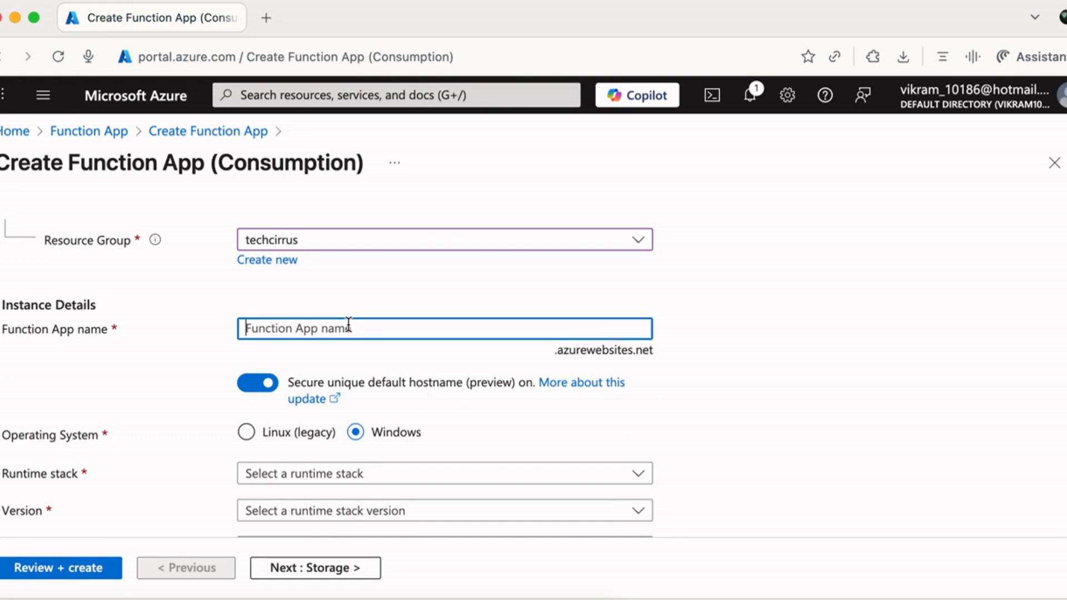
{"action": "type", "text": "funck"}
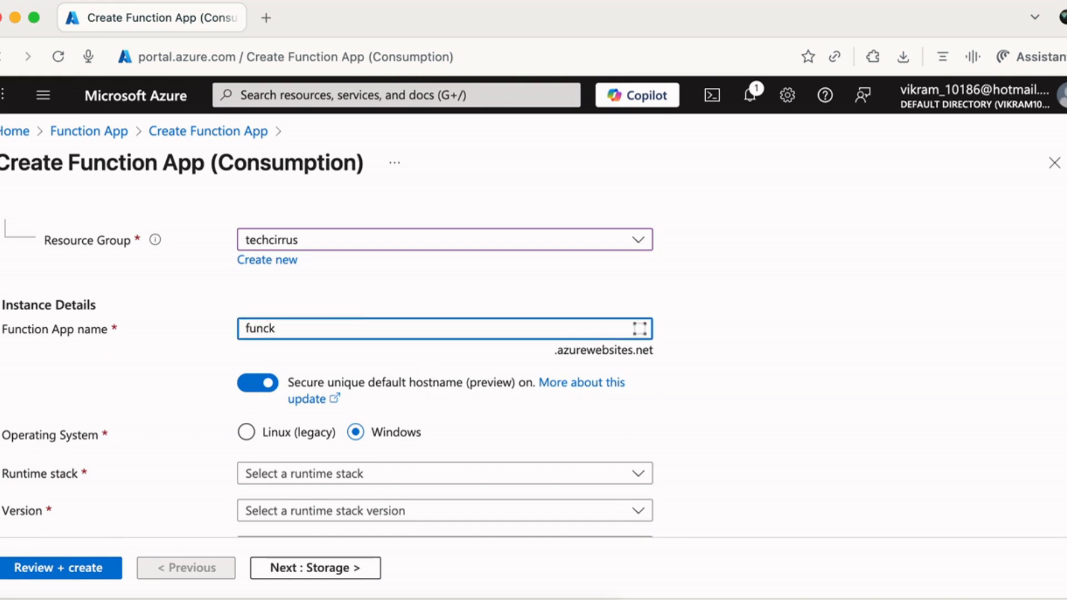
{"action": "key", "text": "BackSpace"}
{"action": "type", "text": "6638"}
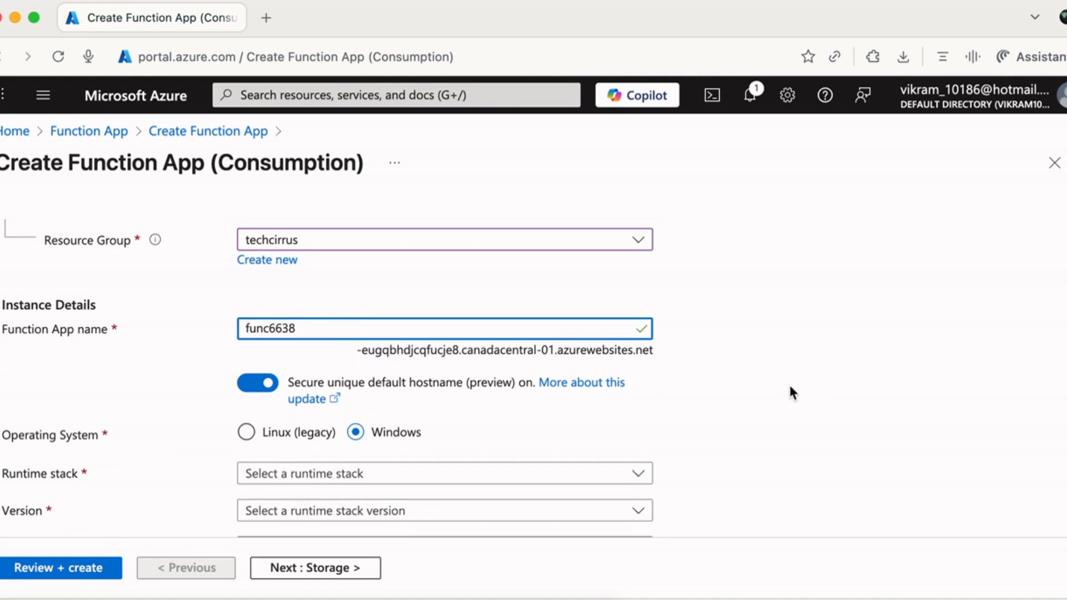
Choose Node.js as the runtime stack and Southeast Asia as the region.
{"action": "scroll", "coordinate": [1058, 398], "scroll_direction": "down", "scroll_amount": 1}
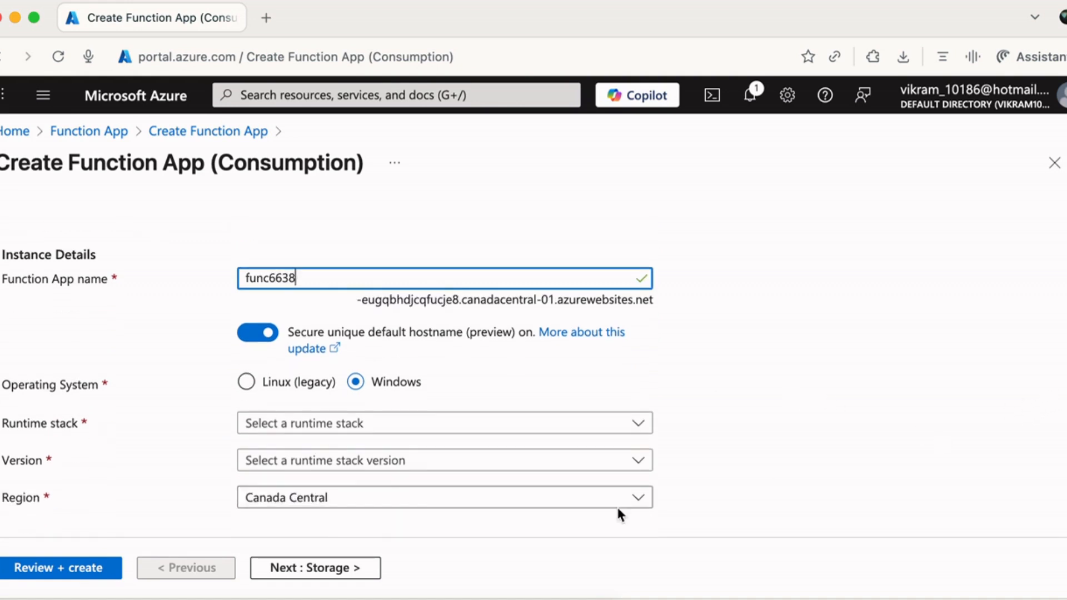
{"action": "left_click", "coordinate": [352, 424]}
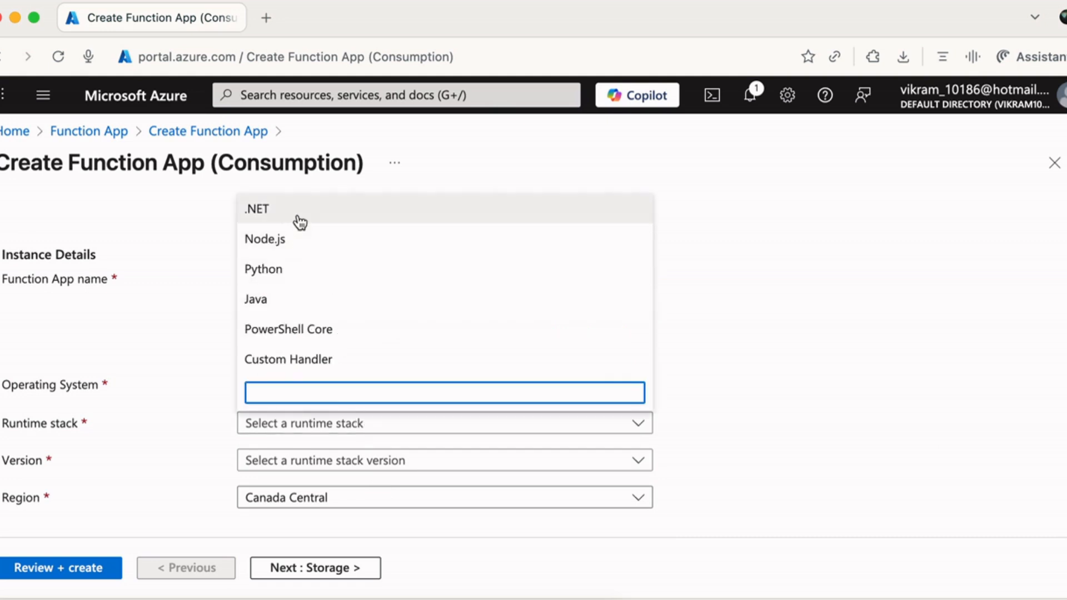
{"action": "left_click", "coordinate": [302, 239]}
{"action": "left_click", "coordinate": [285, 506]}
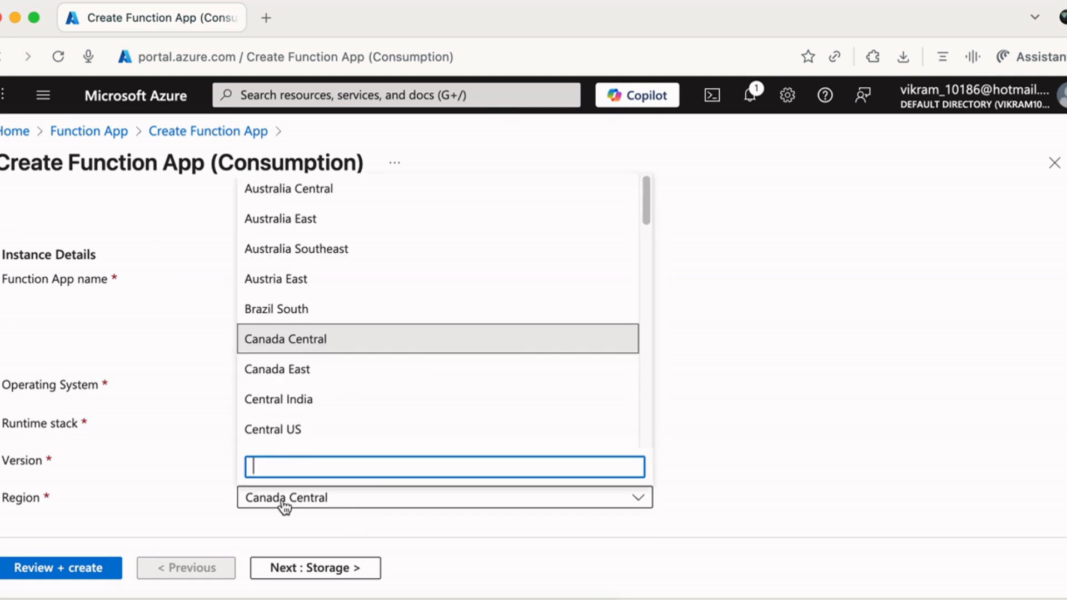
{"action": "type", "text": "south"}
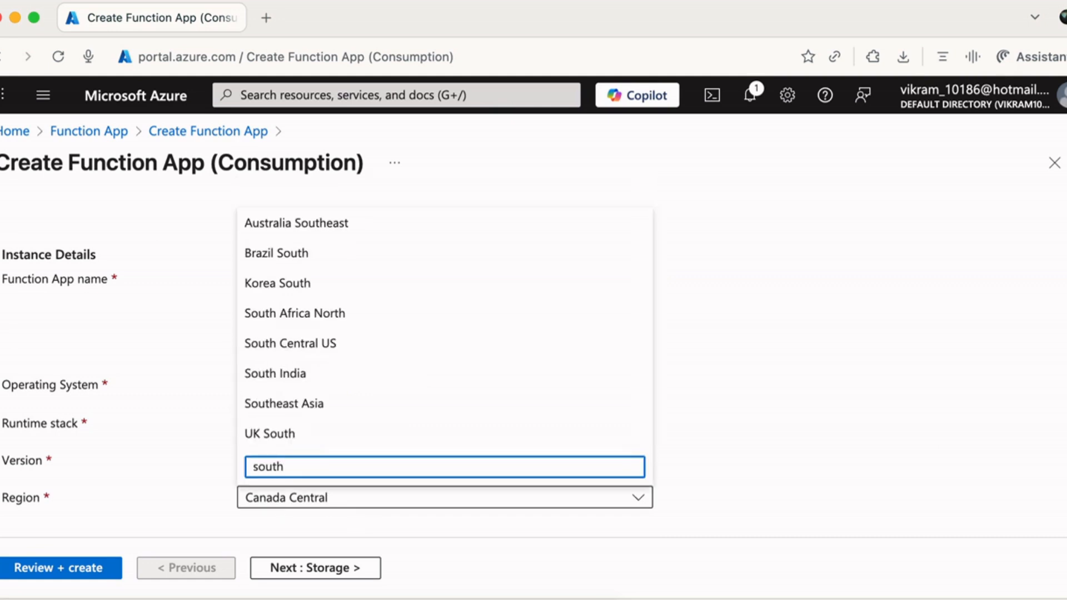
{"action": "left_click", "coordinate": [336, 413]}
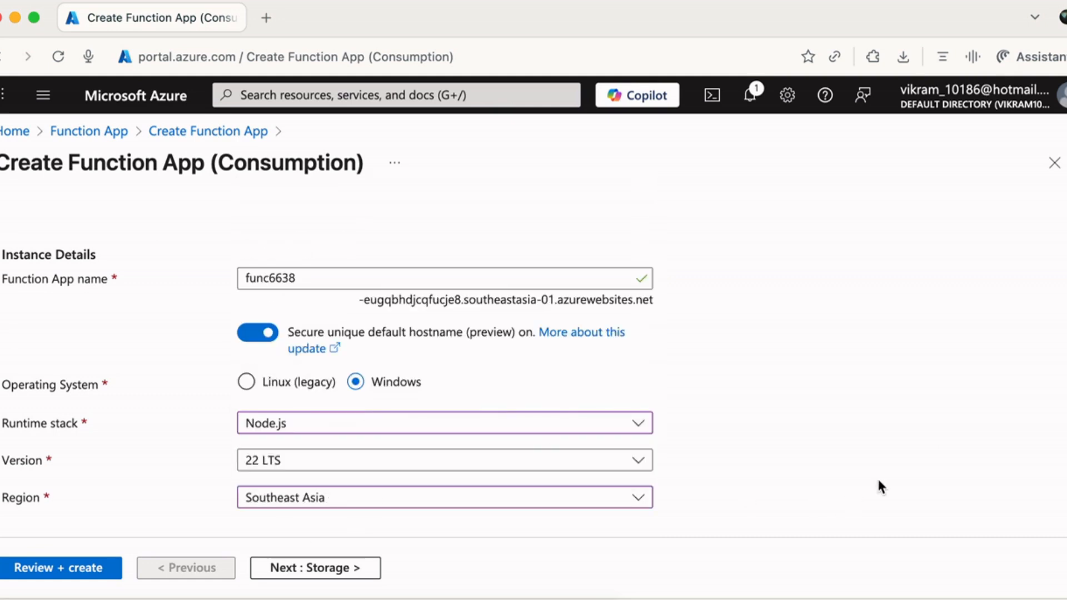
Leave public network access on, turn Application Insights off, and go to Review + create.
{"action": "left_click", "coordinate": [318, 569]}
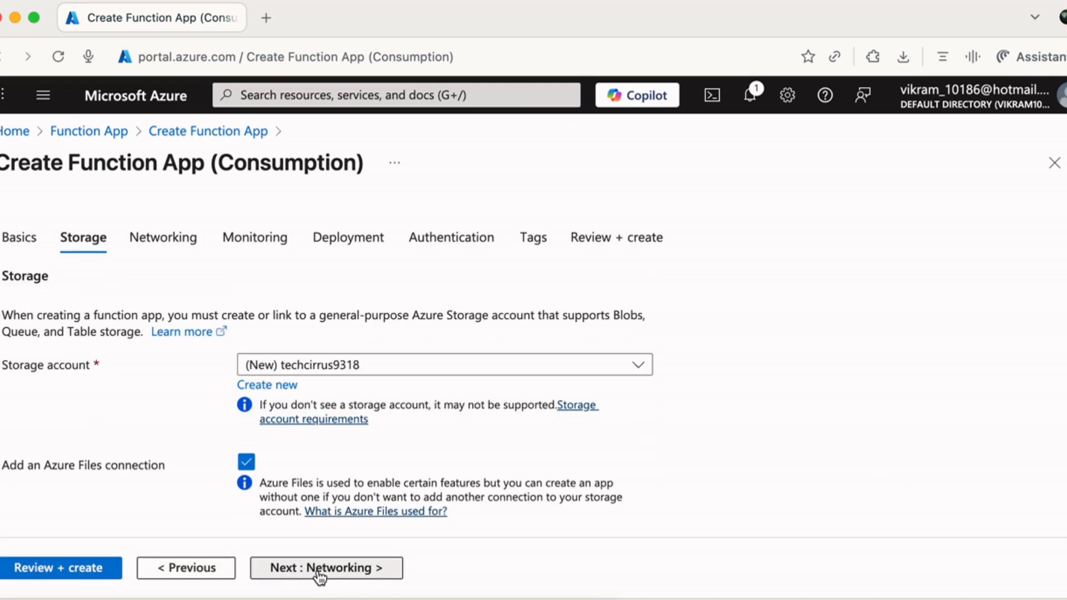
{"action": "left_click", "coordinate": [319, 569]}
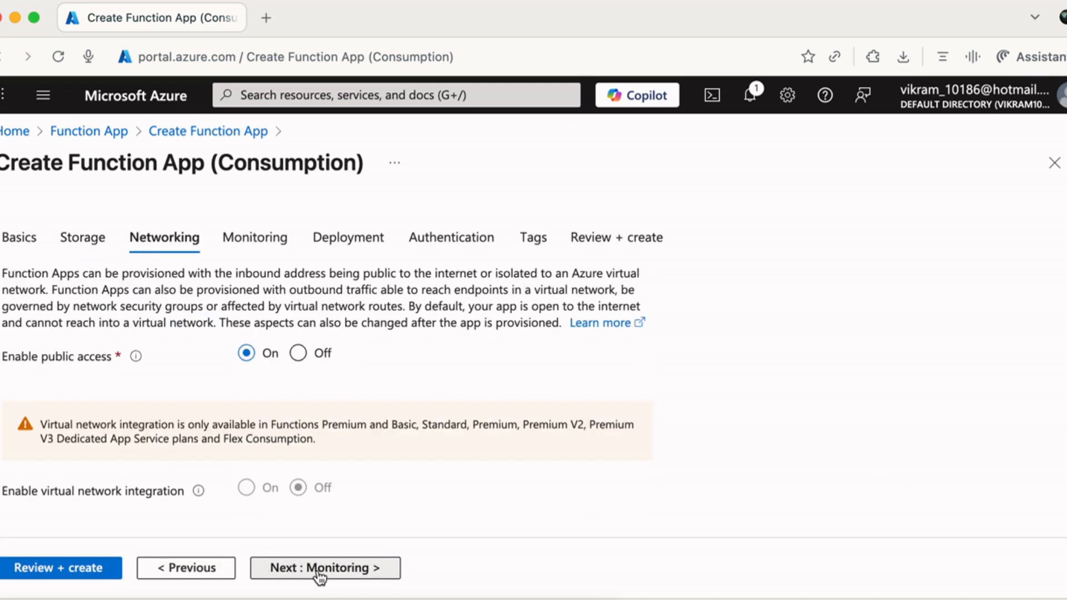
{"action": "left_click", "coordinate": [319, 573]}
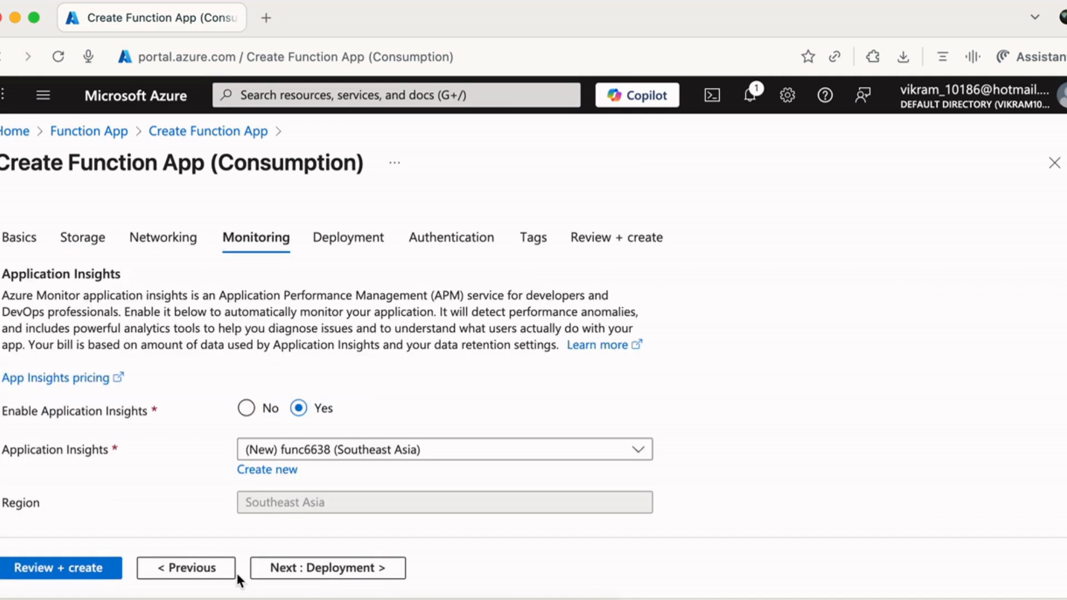
{"action": "left_click", "coordinate": [213, 578]}
{"action": "left_click", "coordinate": [299, 356]}
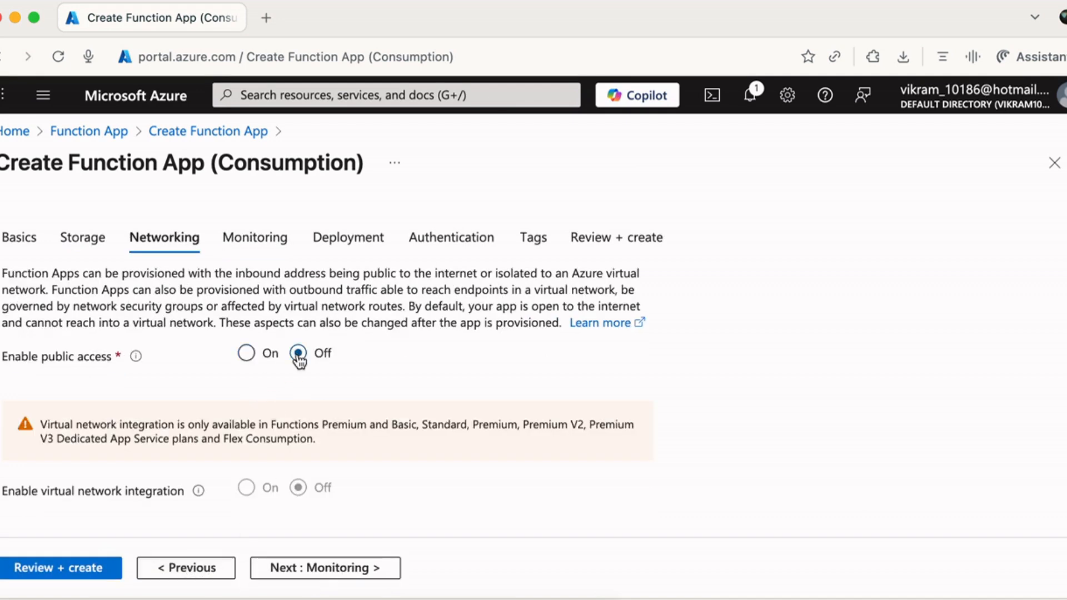
{"action": "left_click", "coordinate": [267, 359]}
{"action": "left_click", "coordinate": [330, 573]}
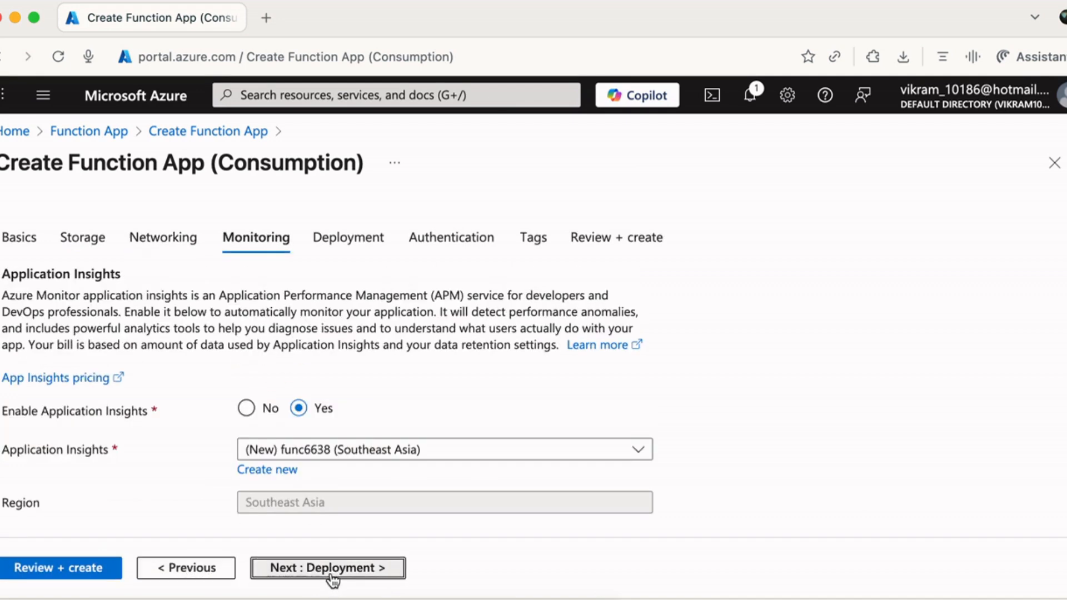
{"action": "left_click", "coordinate": [246, 409]}
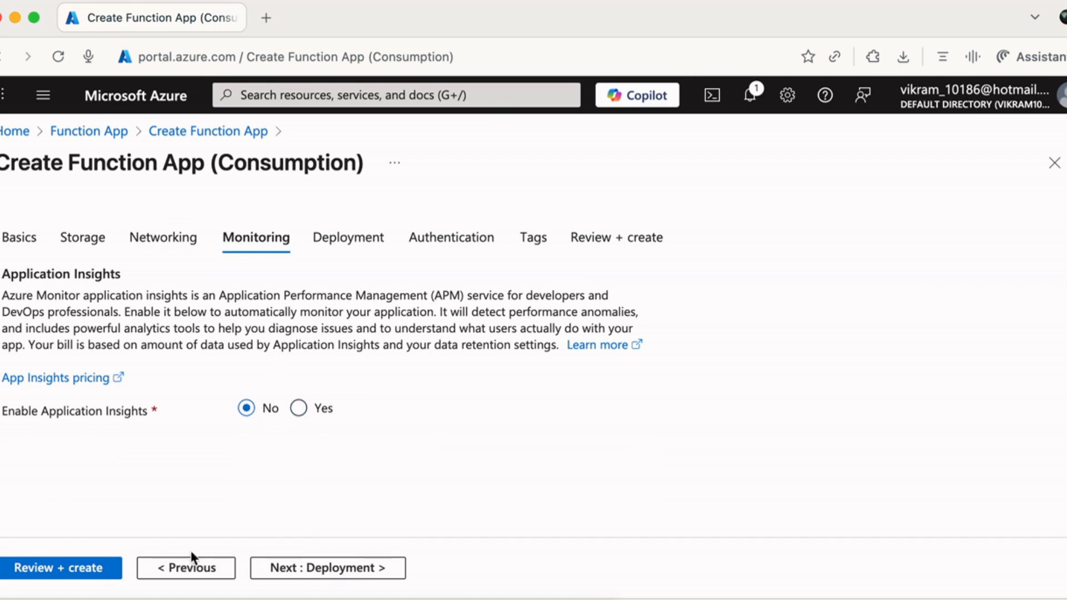
{"action": "left_click", "coordinate": [93, 579]}
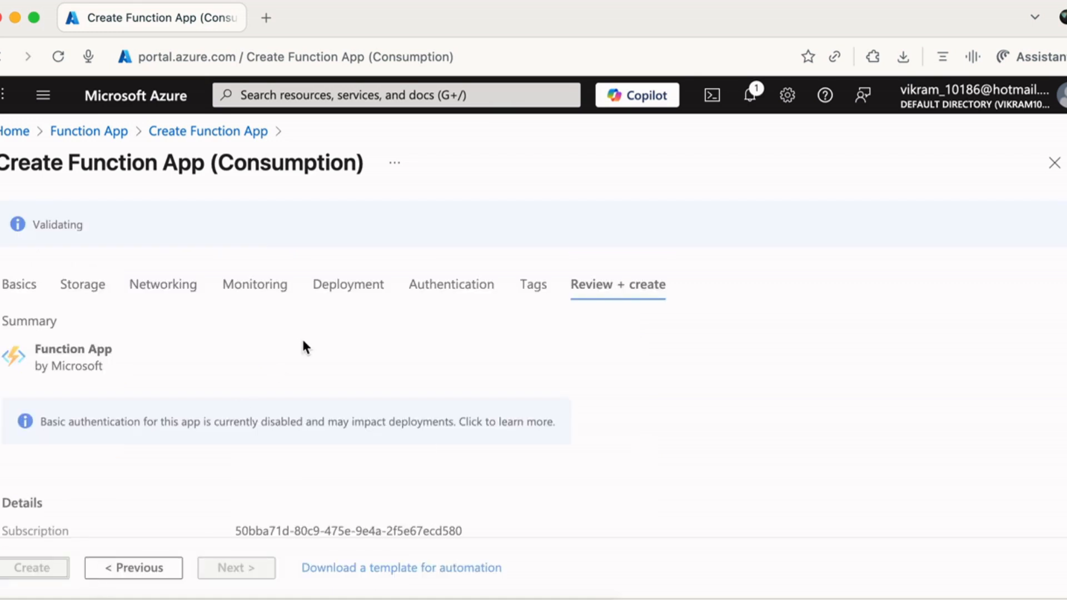
Create func6638, refresh until the deployment is complete, and open the deployed function app.
{"action": "left_click", "coordinate": [33, 567]}
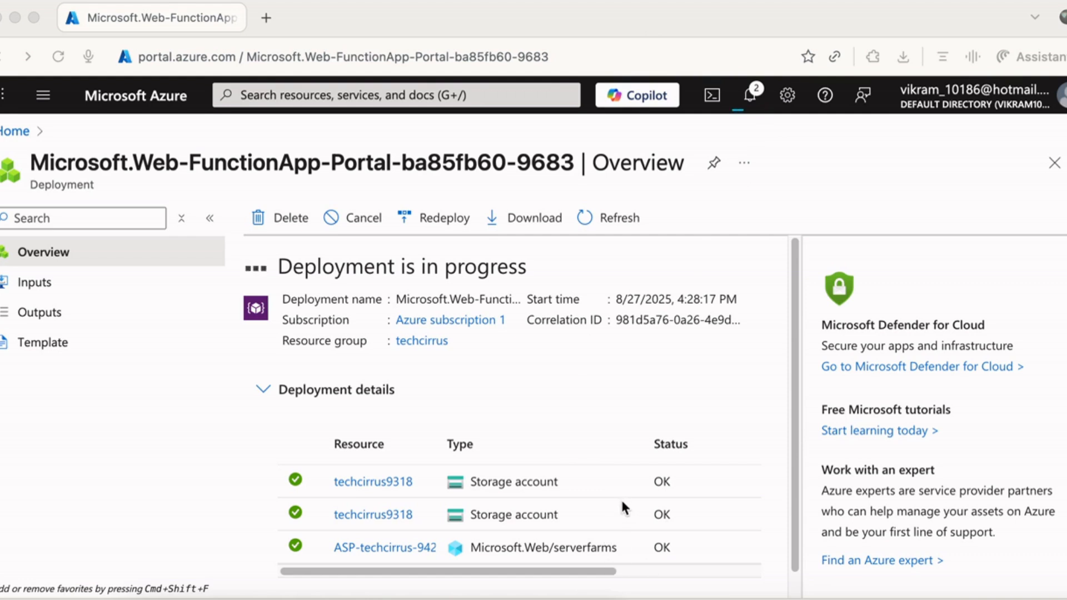
{"action": "scroll", "coordinate": [620, 500], "scroll_direction": "down", "scroll_amount": 1}
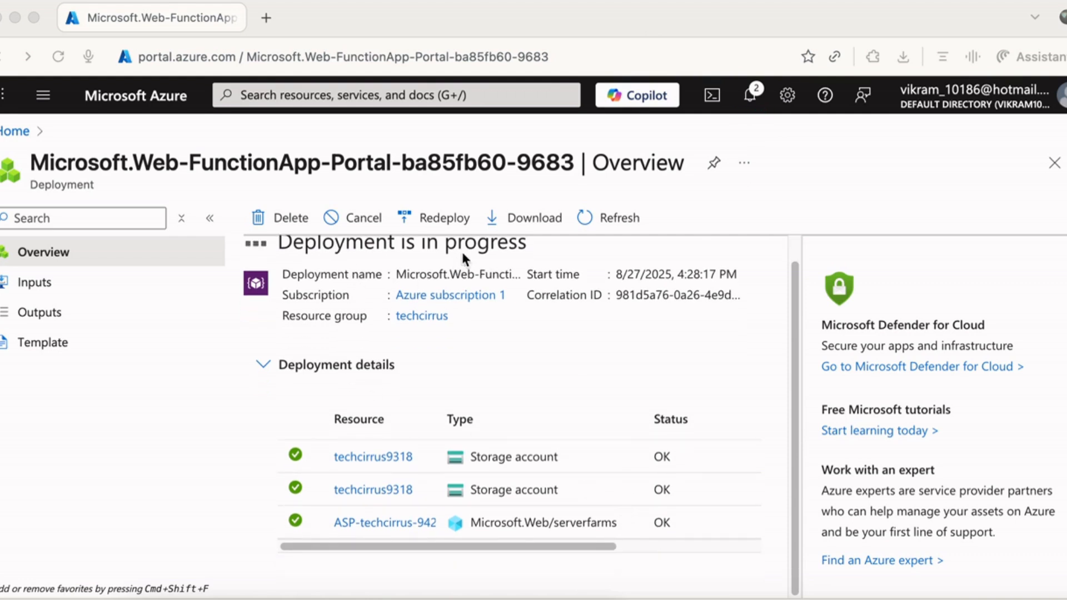
{"action": "left_click", "coordinate": [600, 221]}
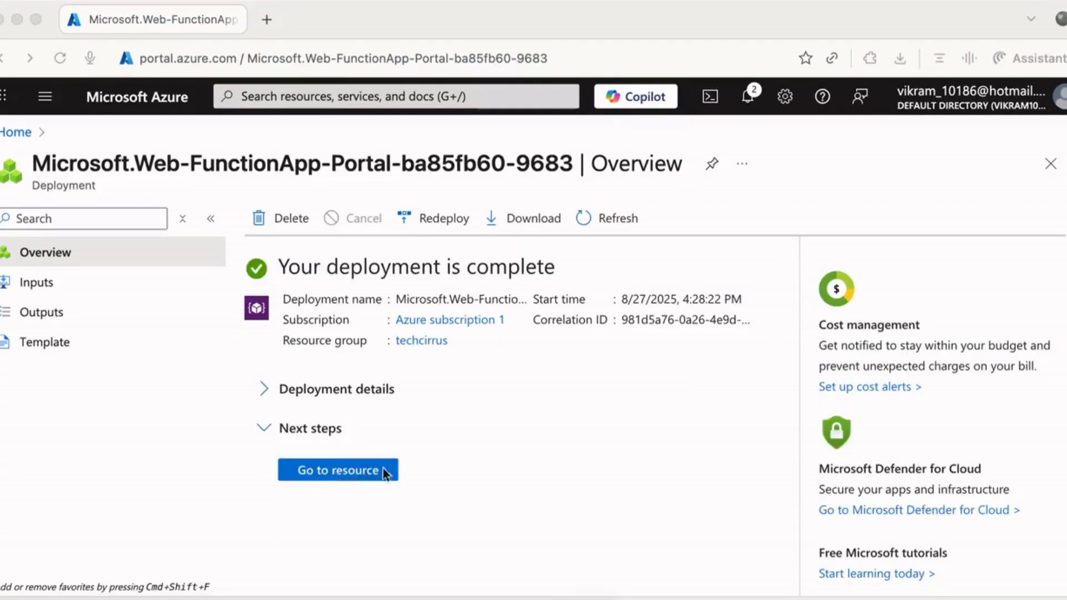
{"action": "left_click", "coordinate": [352, 472]}
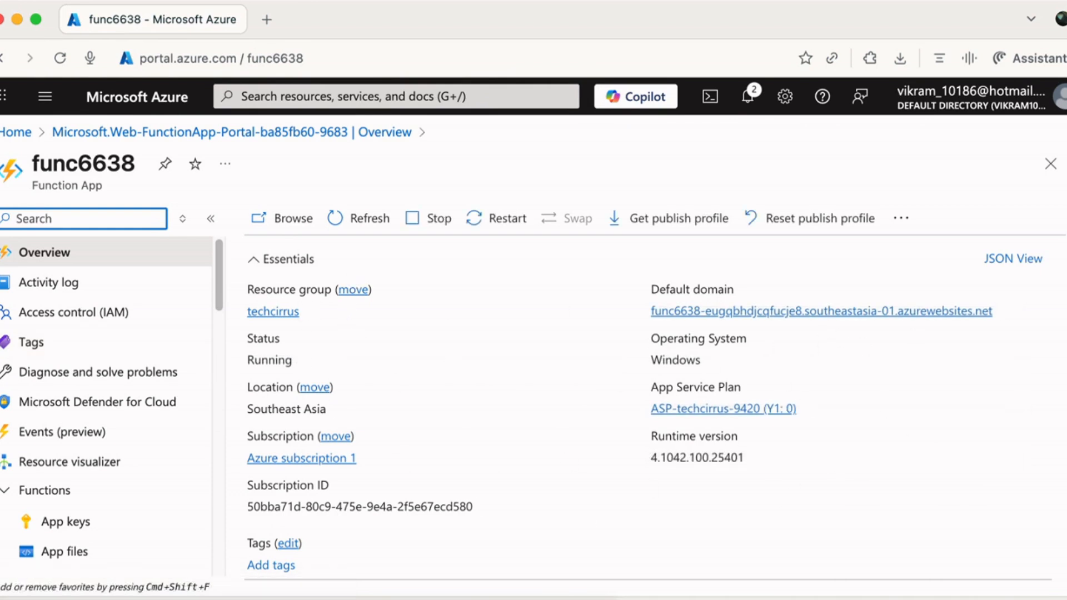
Browse func6638's default domain in a new tab, then return to its portal Overview.
{"action": "scroll", "coordinate": [359, 242], "scroll_direction": "down", "scroll_amount": 5}
{"action": "scroll", "coordinate": [360, 242], "scroll_direction": "up", "scroll_amount": 5}
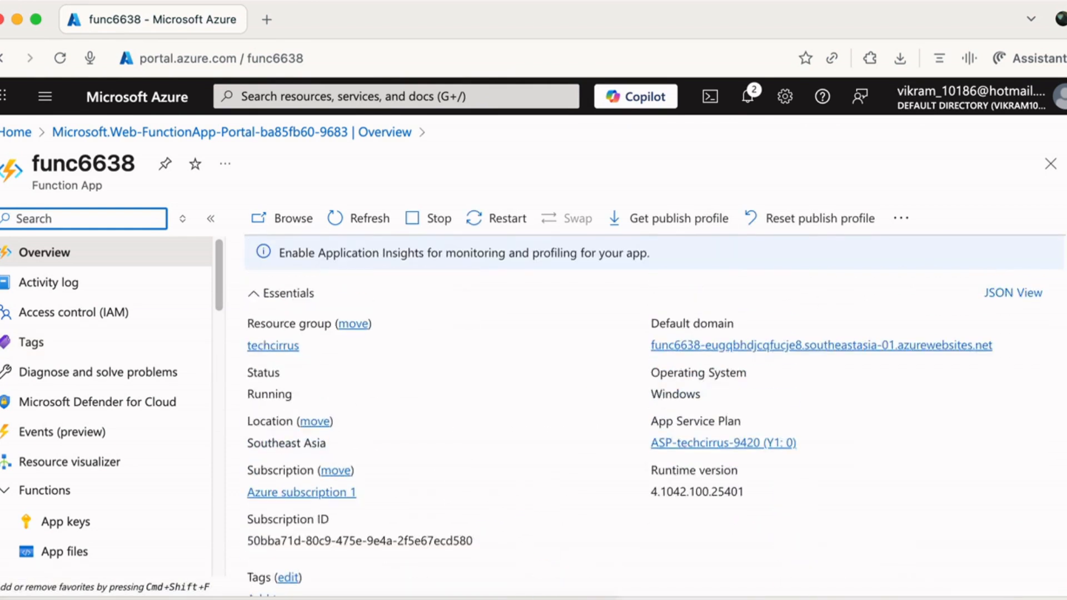
{"action": "left_click", "coordinate": [275, 222]}
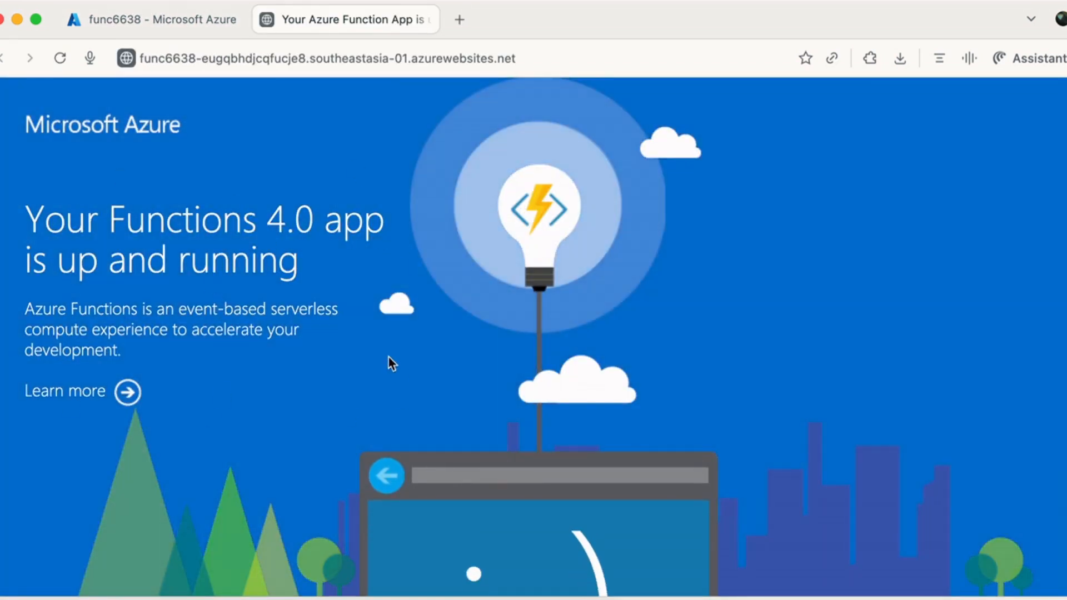
{"action": "left_click", "coordinate": [184, 19]}
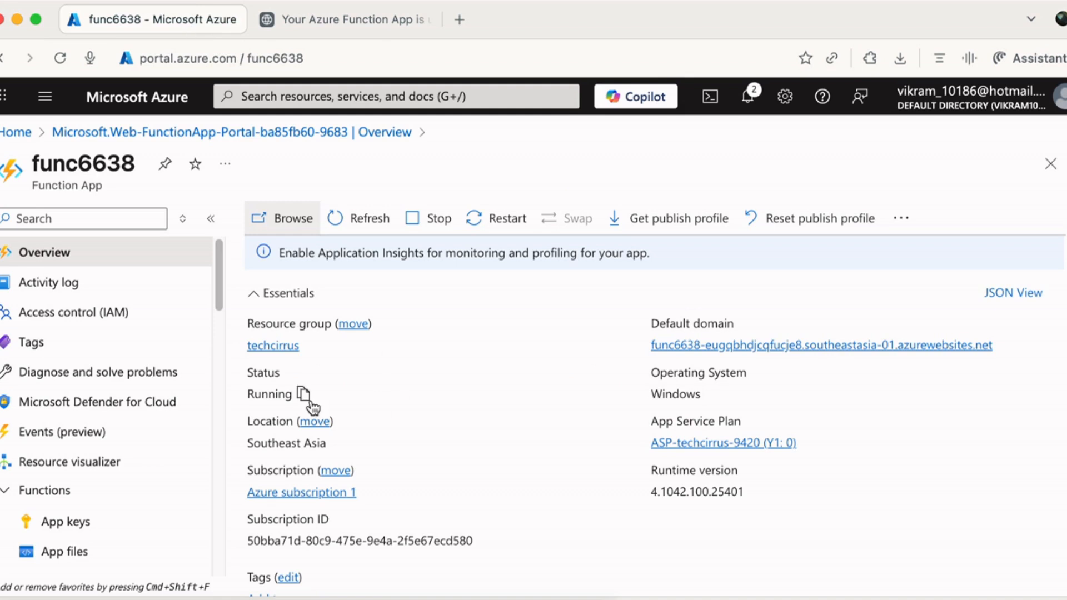
Review func6638's Overview, which shows no functions yet and offers portal, VS Code or CLI creation.
{"action": "scroll", "coordinate": [1058, 496], "scroll_direction": "down", "scroll_amount": 5}
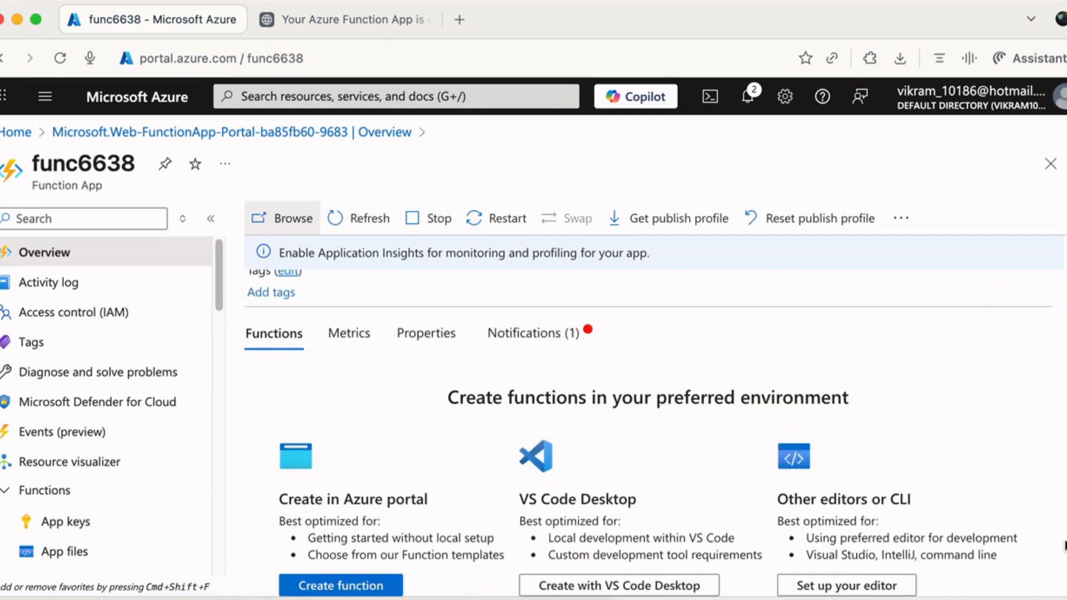
{"action": "left_click_drag", "start_coordinate": [217, 274], "coordinate": [206, 443]}
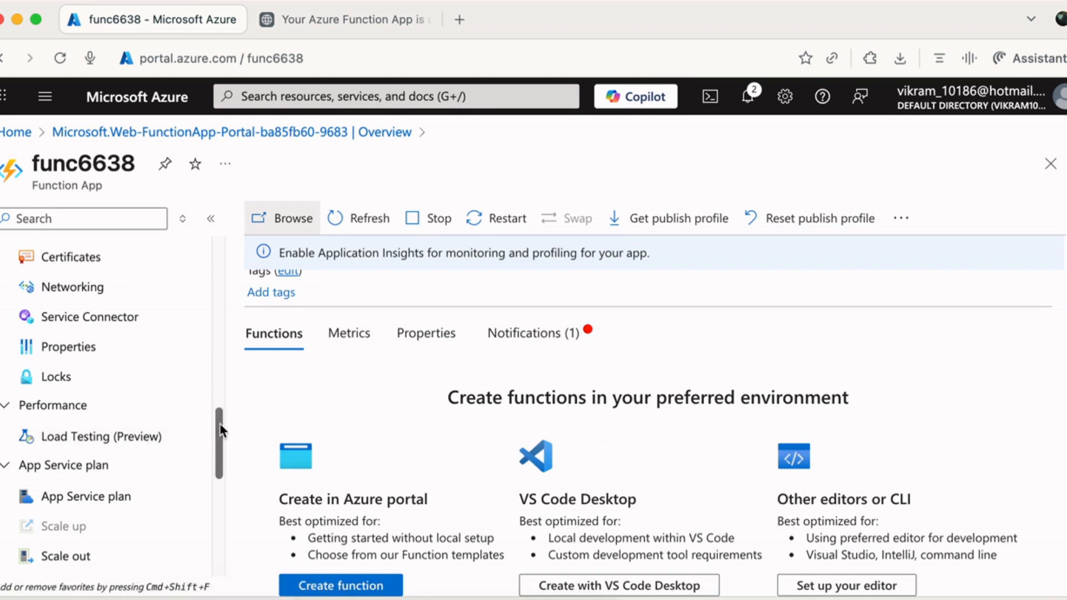
{"action": "left_click_drag", "start_coordinate": [219, 424], "coordinate": [221, 502]}
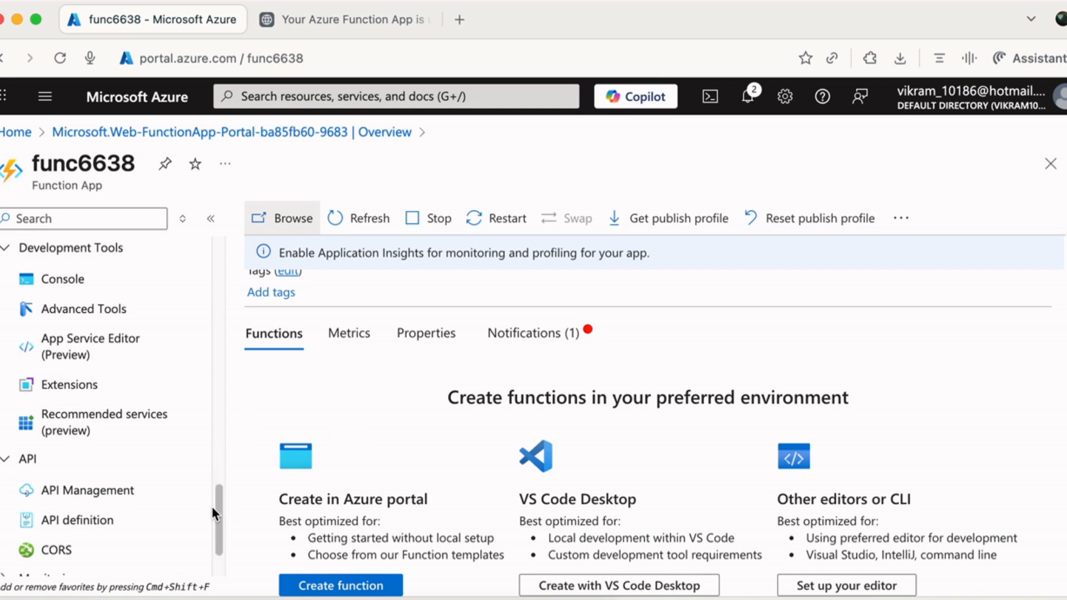
{"action": "left_click_drag", "start_coordinate": [212, 507], "coordinate": [243, 234]}
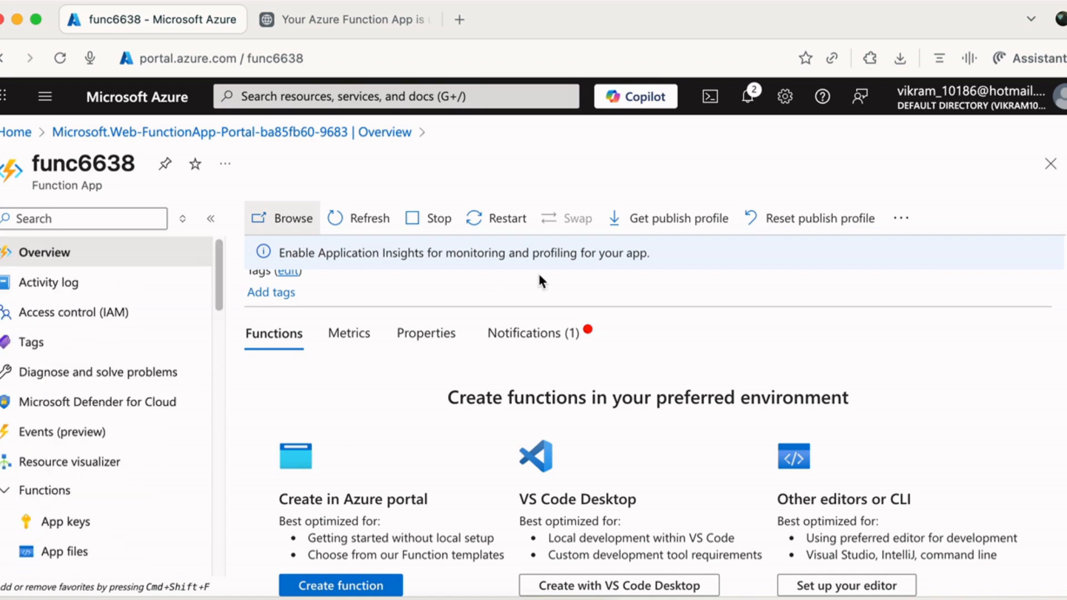